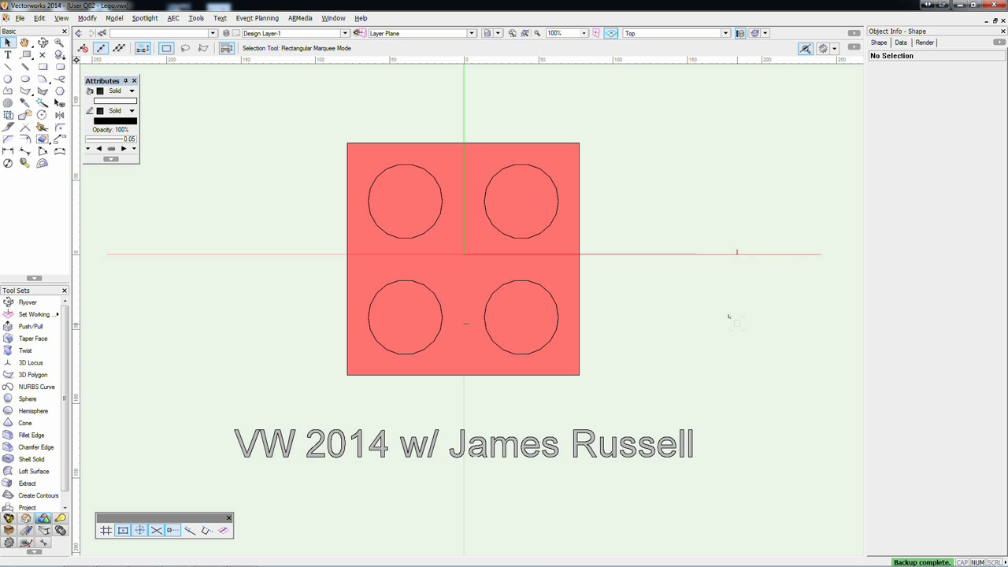
Delete all existing objects from the drawing, including the brick outline, circles and text
click(42, 42)
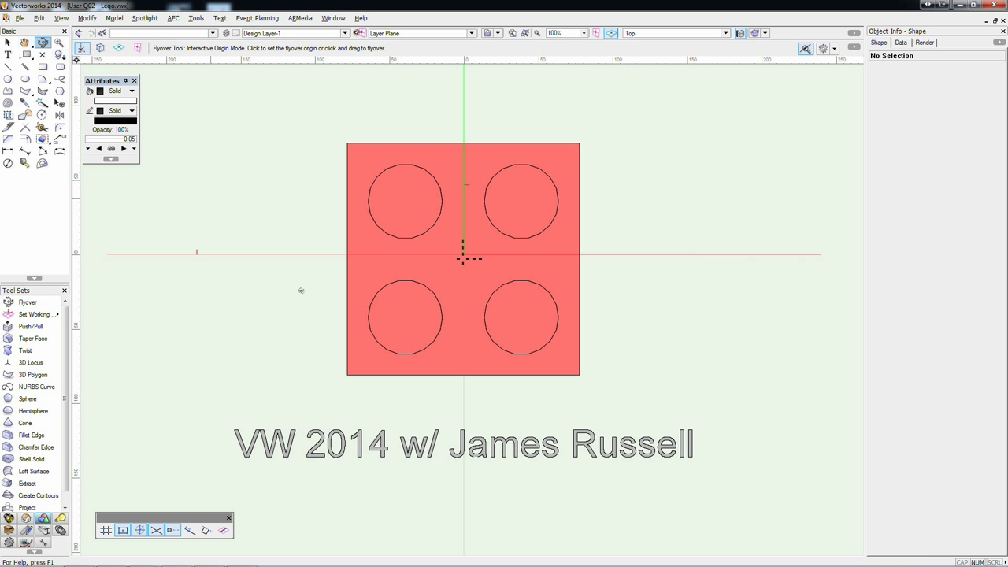
mouse_move(301, 290)
mouse_down()
mouse_move(443, 318)
mouse_move(387, 270)
mouse_move(384, 238)
mouse_up()
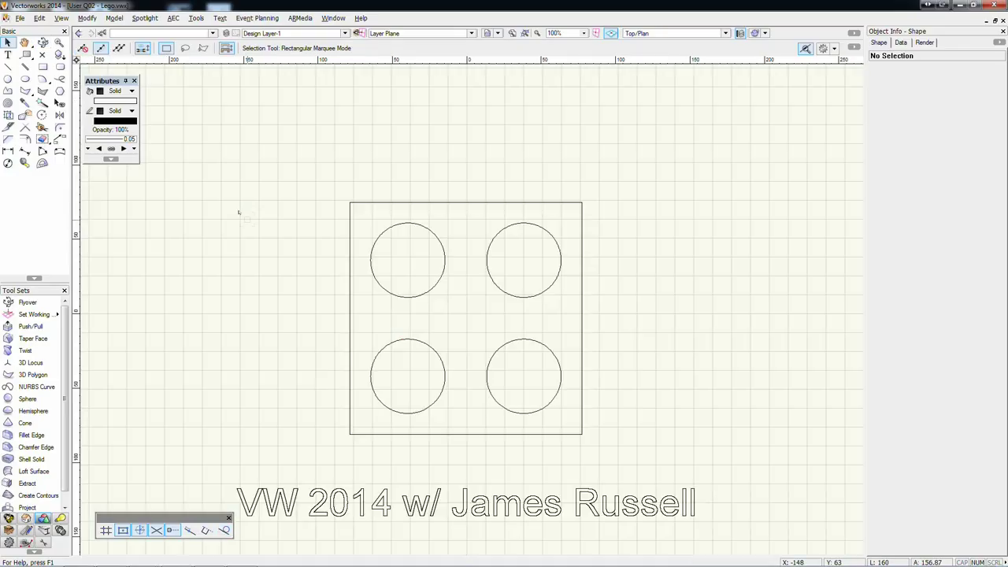
key(ctrl+a)
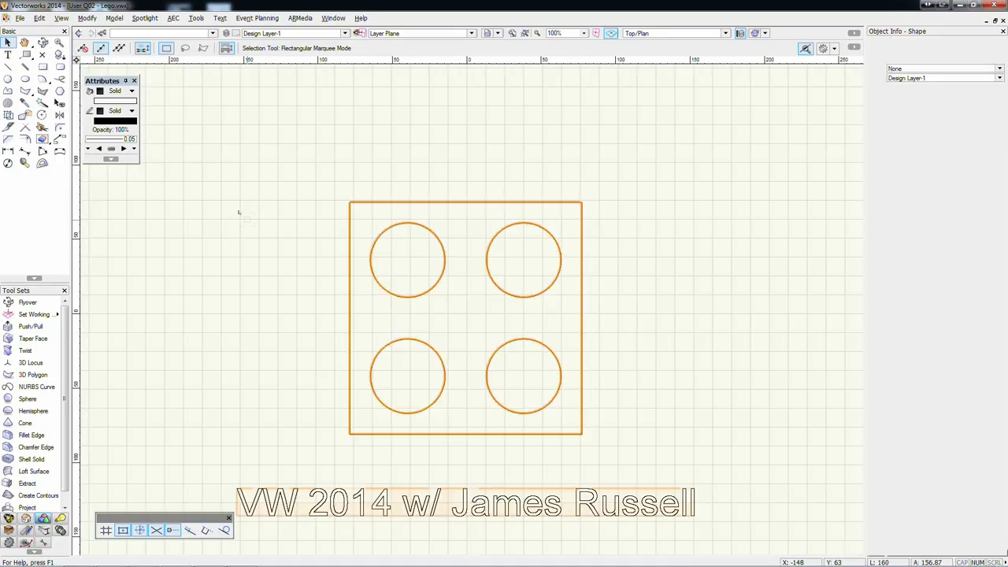
key(Delete)
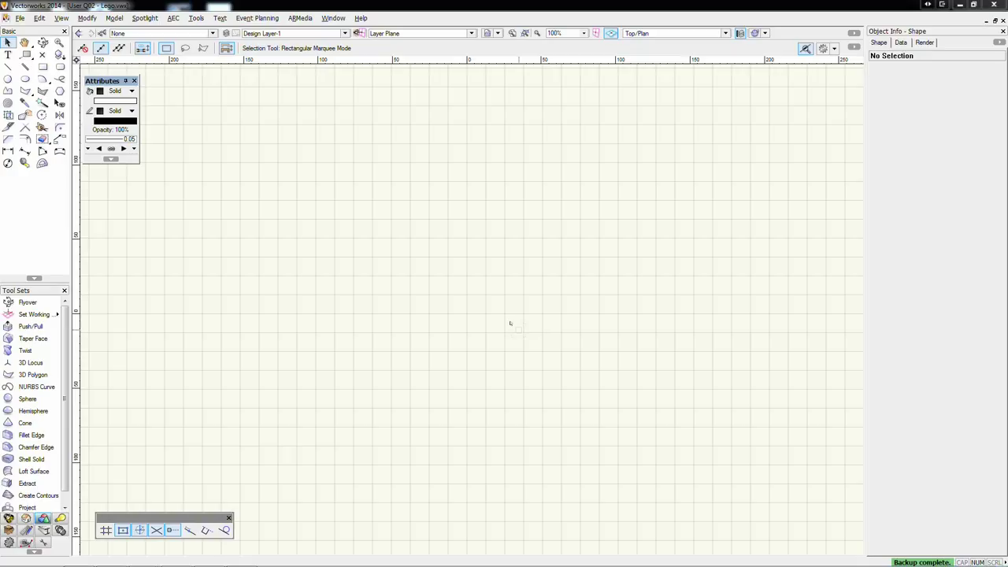
click(44, 68)
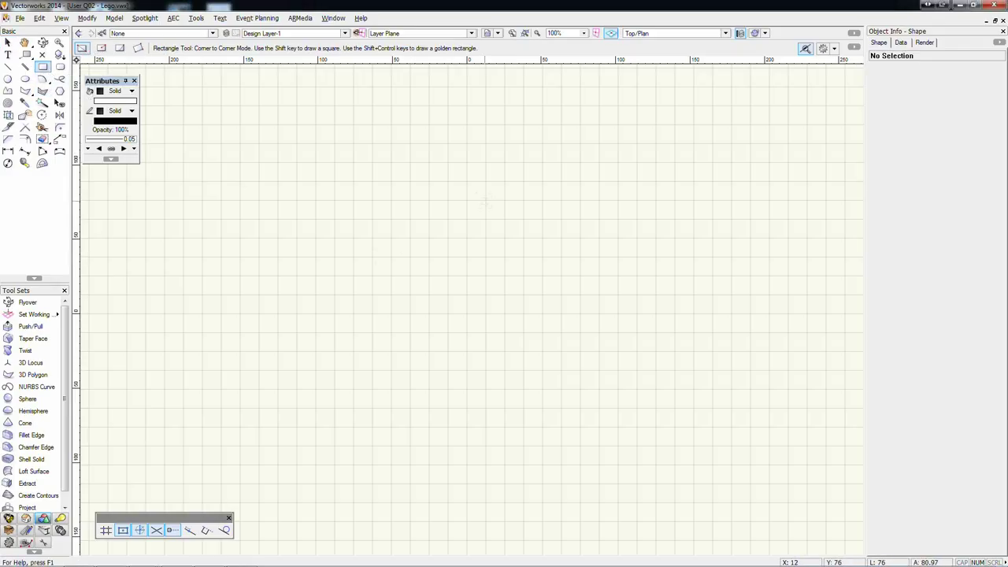
click(434, 191)
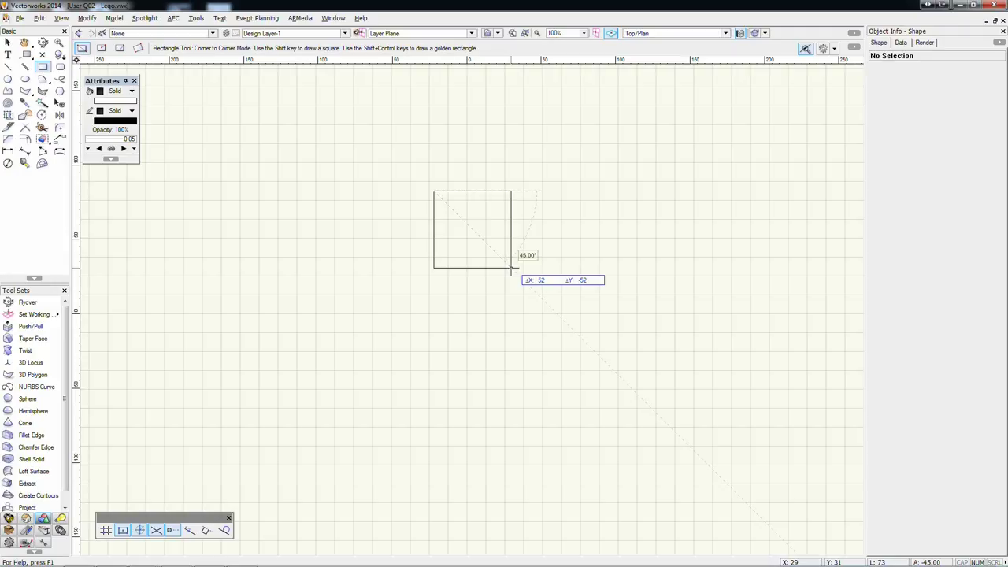
key(Escape)
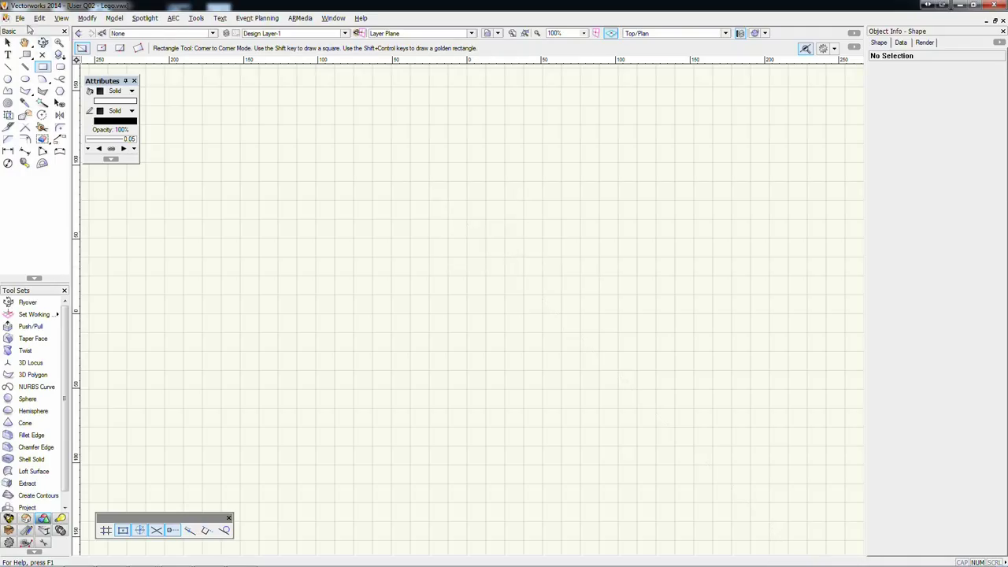
Set the document units' decimal precision to .1, keeping millimeters as the length unit
click(20, 17)
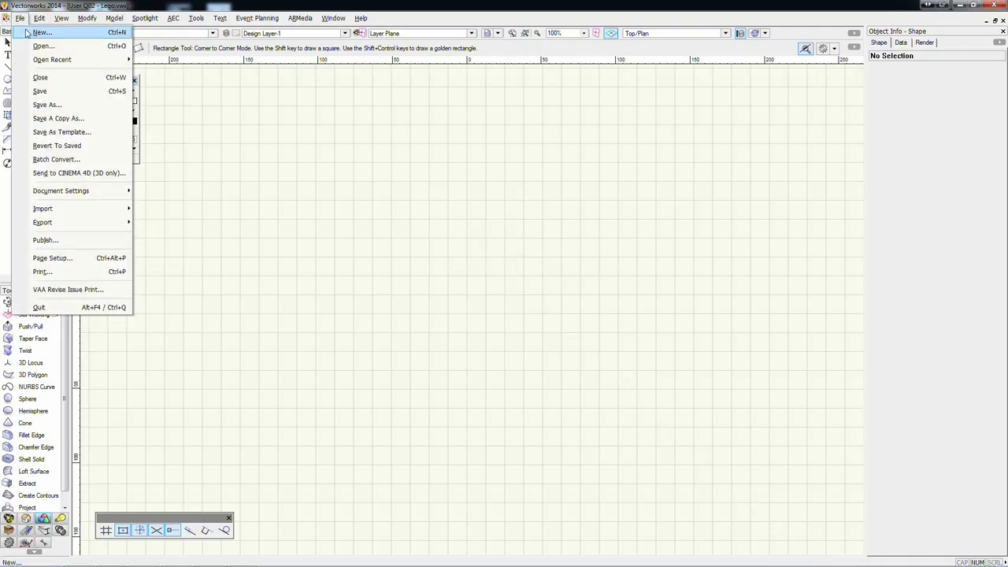
mouse_move(72, 198)
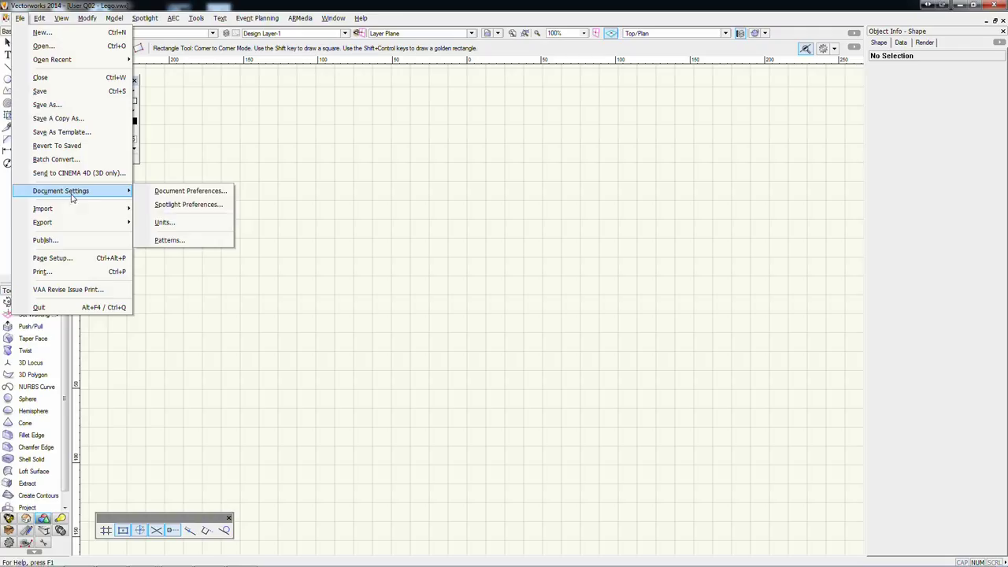
click(163, 223)
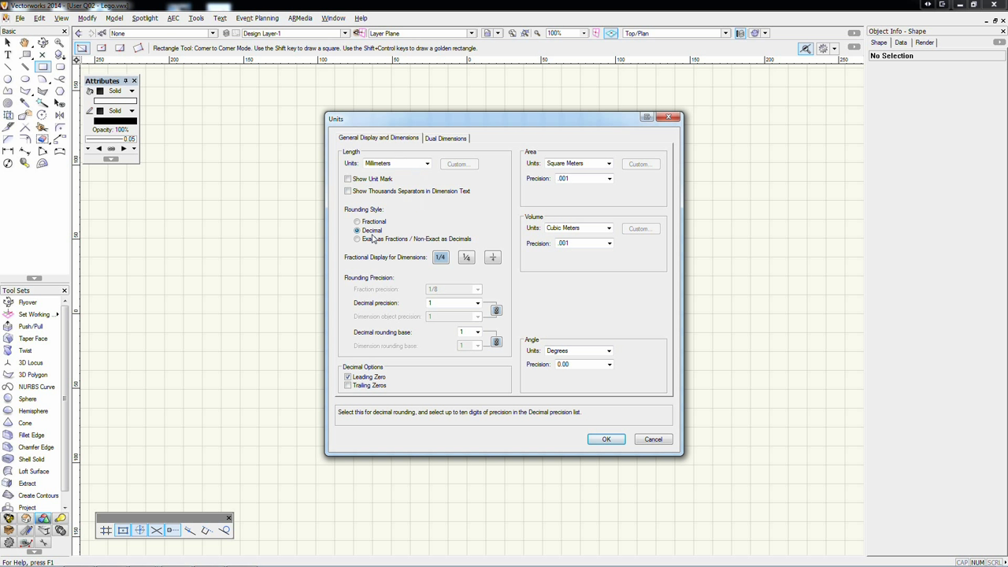
click(434, 306)
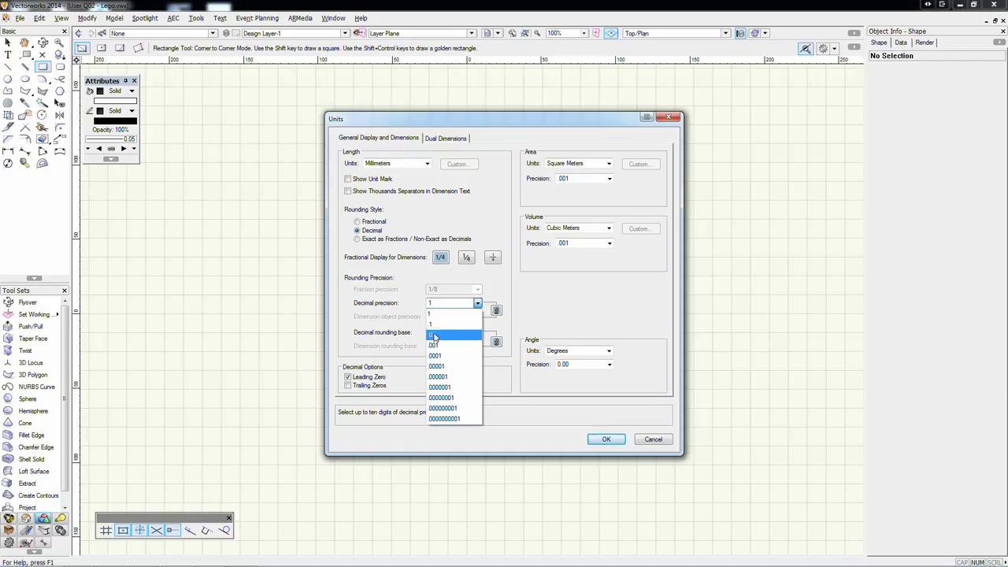
click(439, 327)
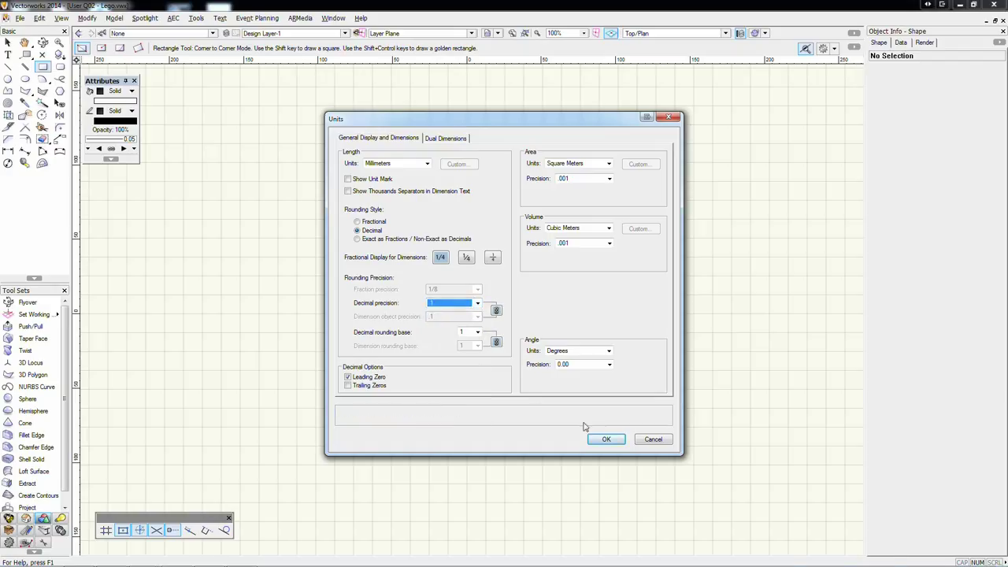
click(617, 443)
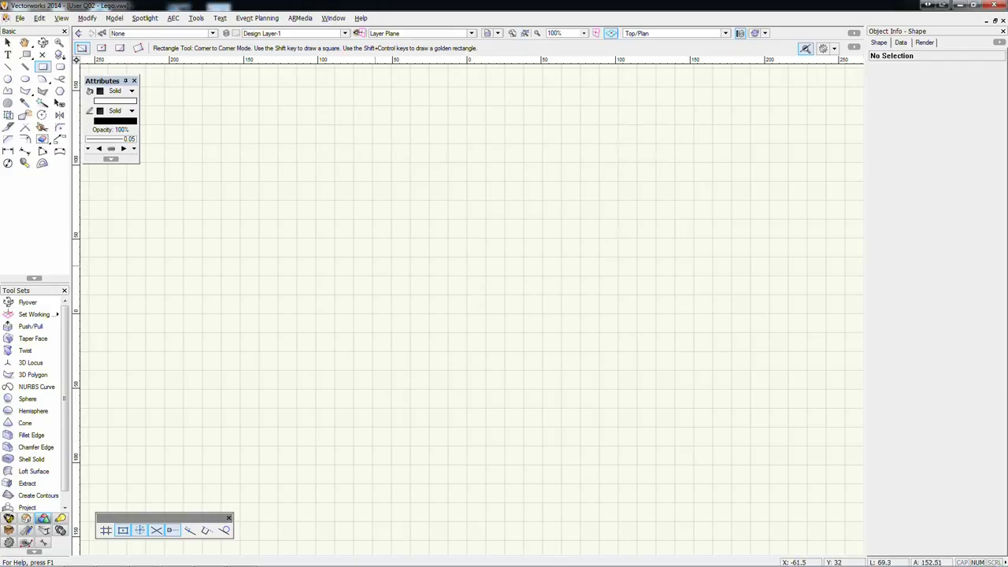
Draw a 7.8 by 7.8 mm square on the design layer with the Rectangle tool
click(361, 212)
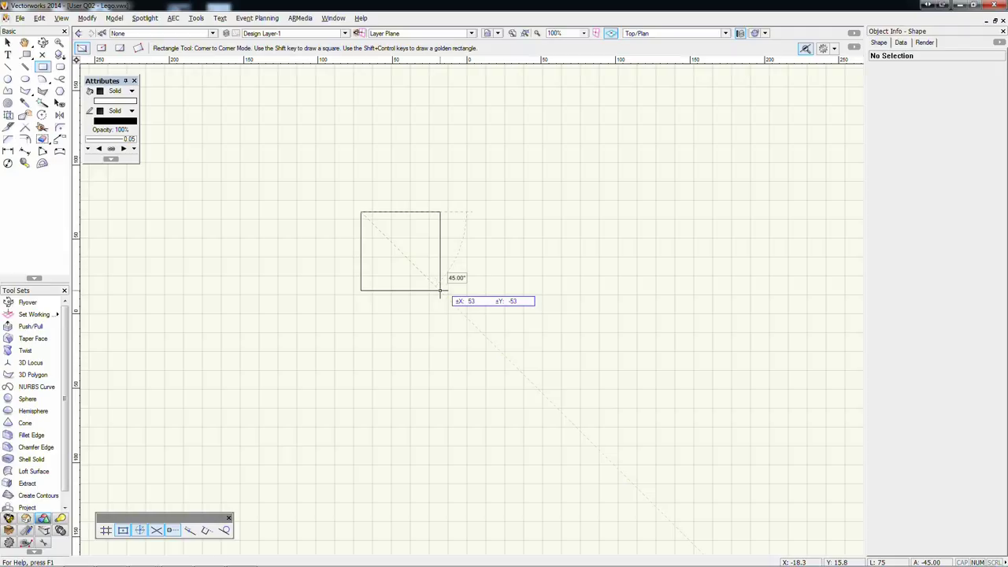
key(Tab)
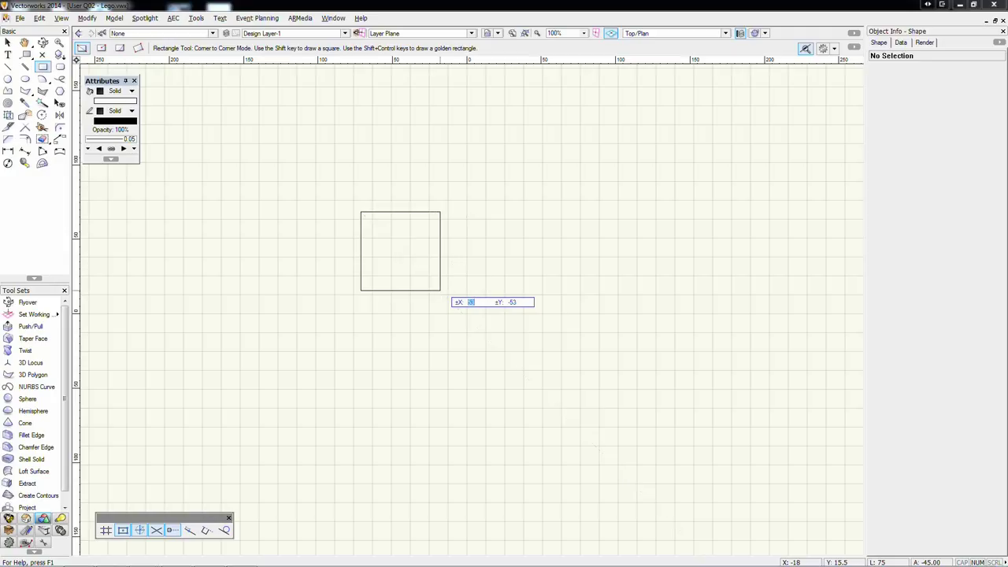
text(9.8)
key(Tab)
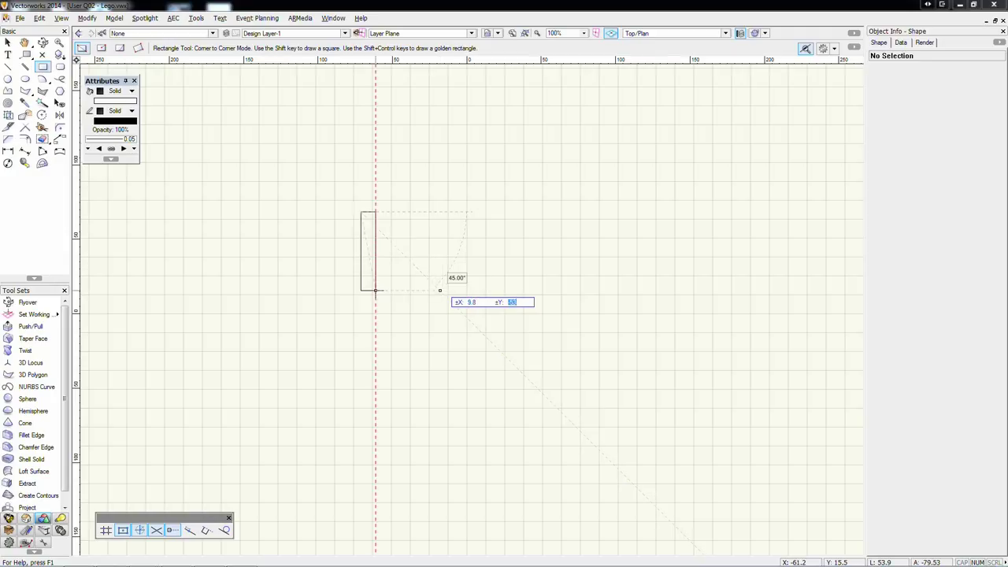
key(shift+Tab)
text(7.8)
key(Tab)
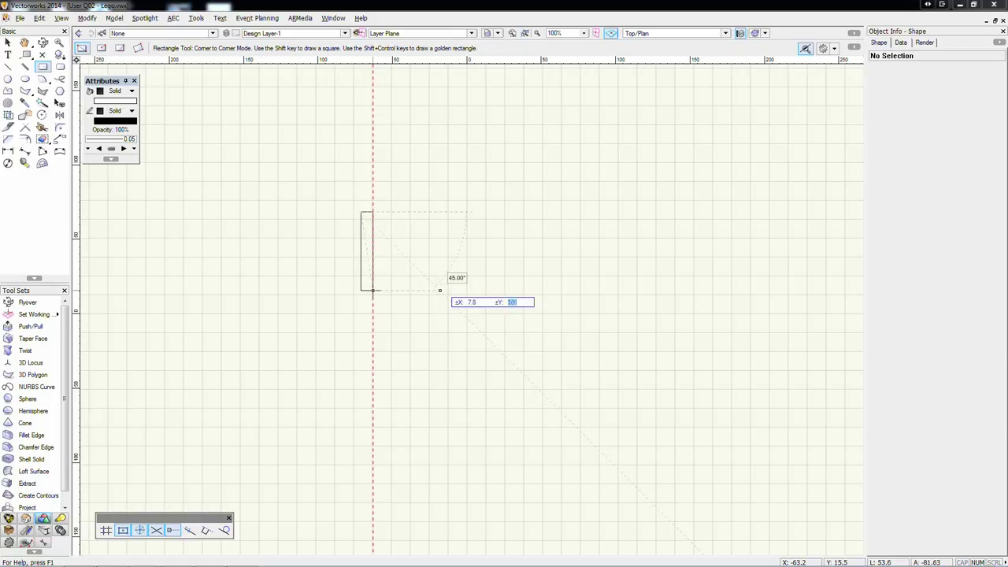
text(7.8)
key(Return)
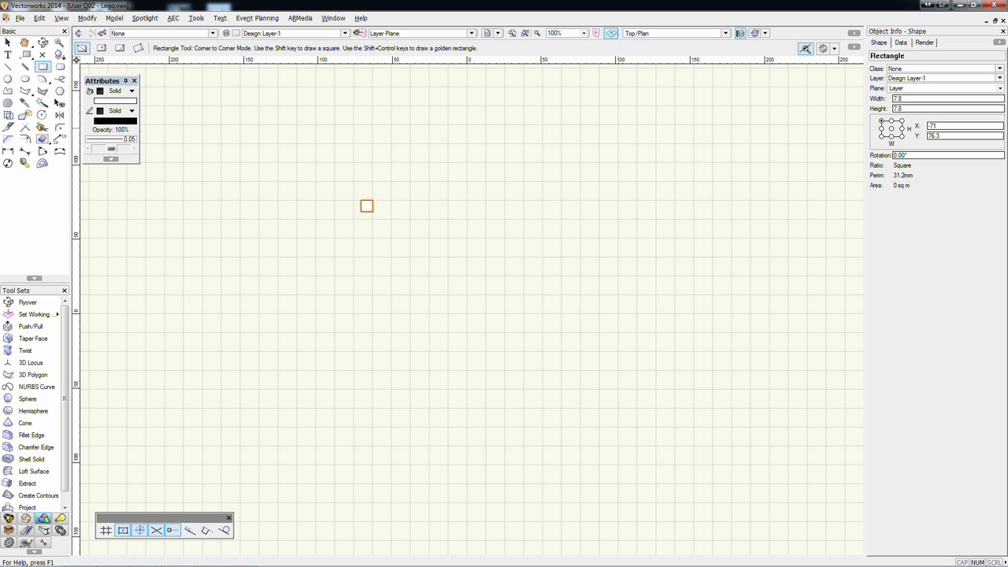
Turn on grid snapping and set both the snap grid and the reference grid to a symmetrical 7.8 mm spacing
key(ctrl+equal)
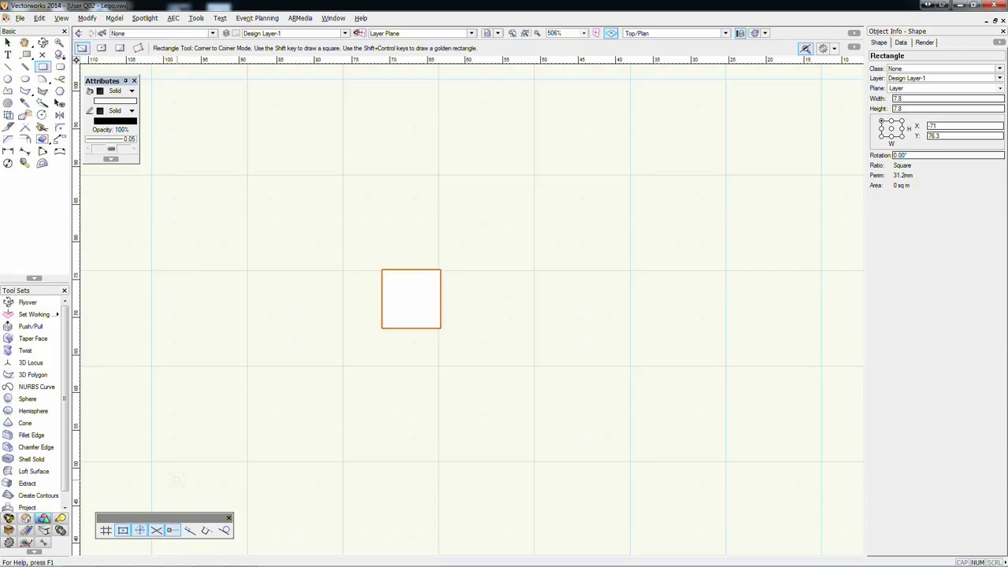
click(107, 532)
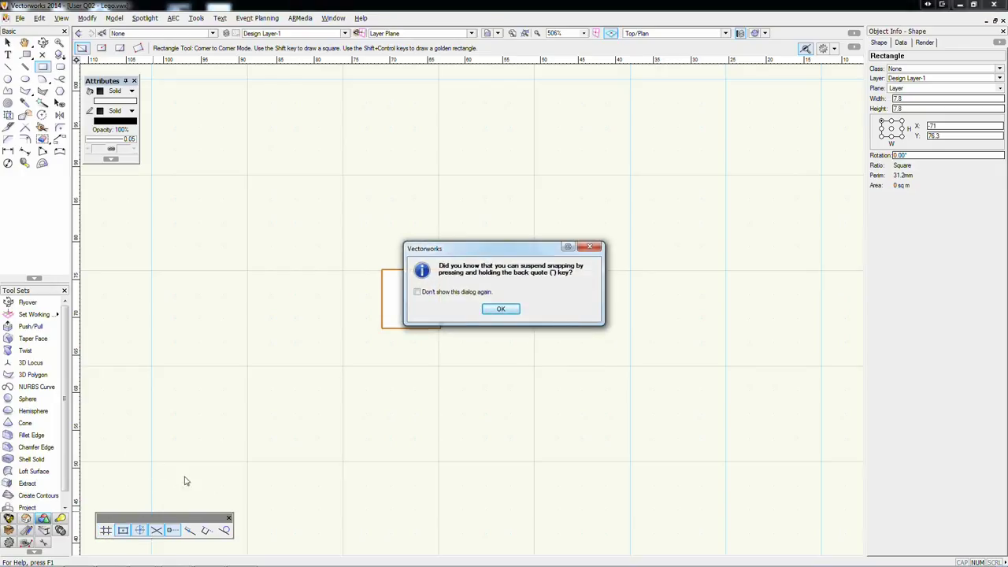
click(499, 310)
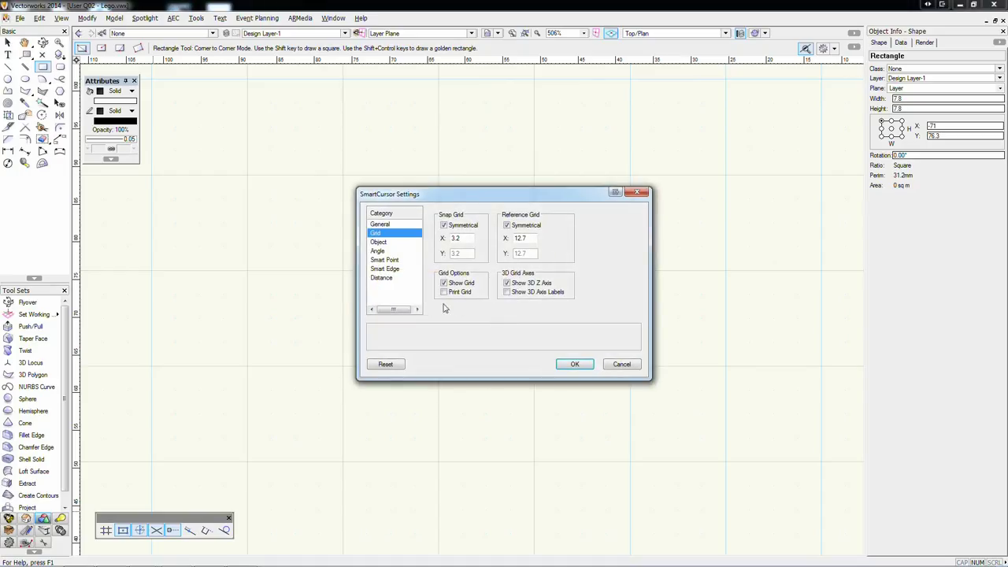
drag(470, 200, 610, 160)
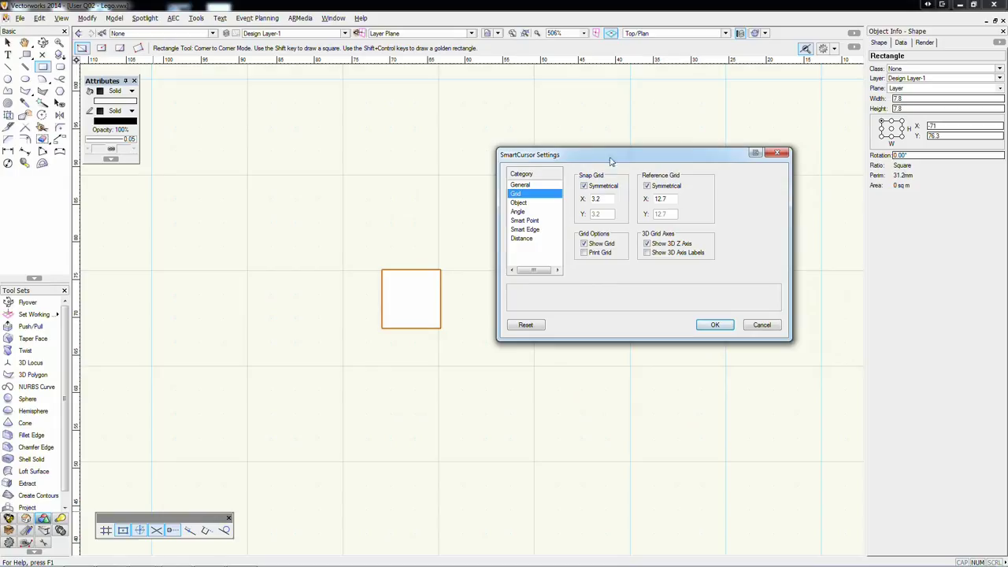
double_click(660, 198)
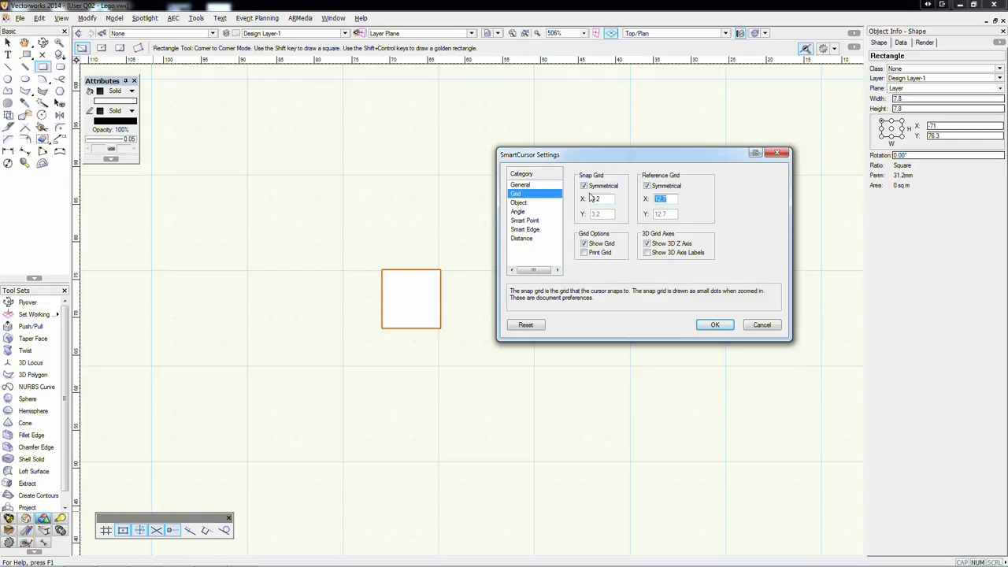
text(7.8)
double_click(596, 198)
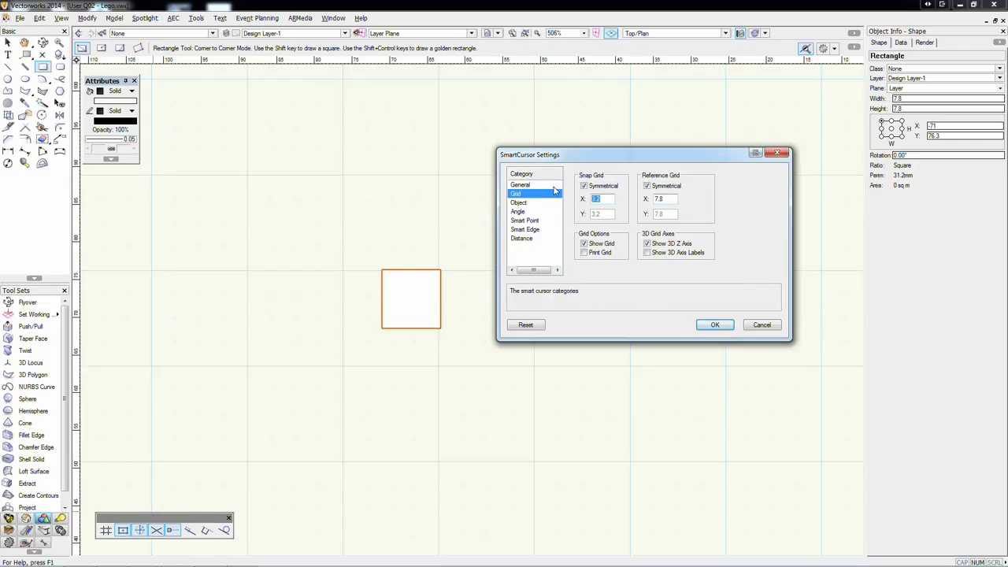
text(7.8)
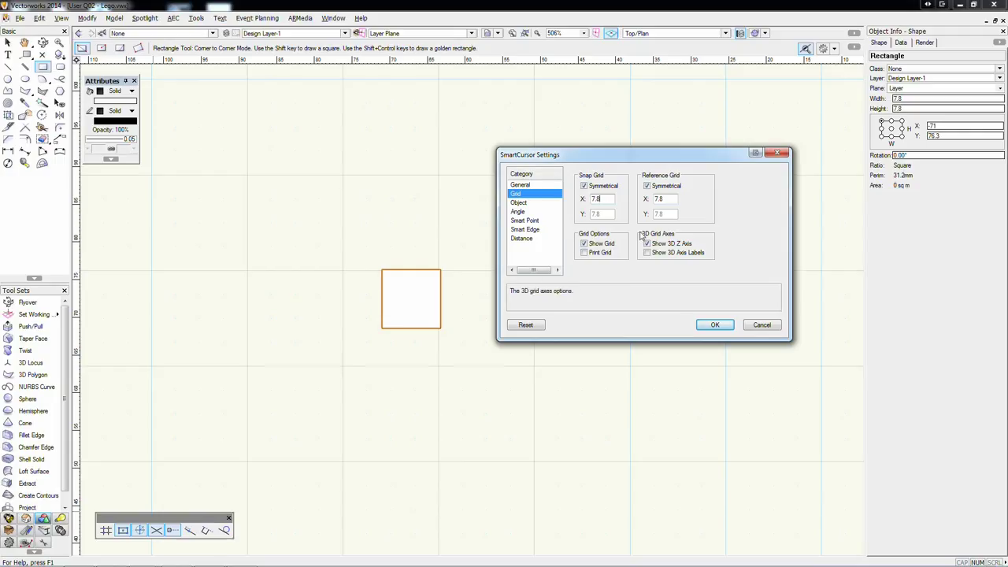
click(714, 324)
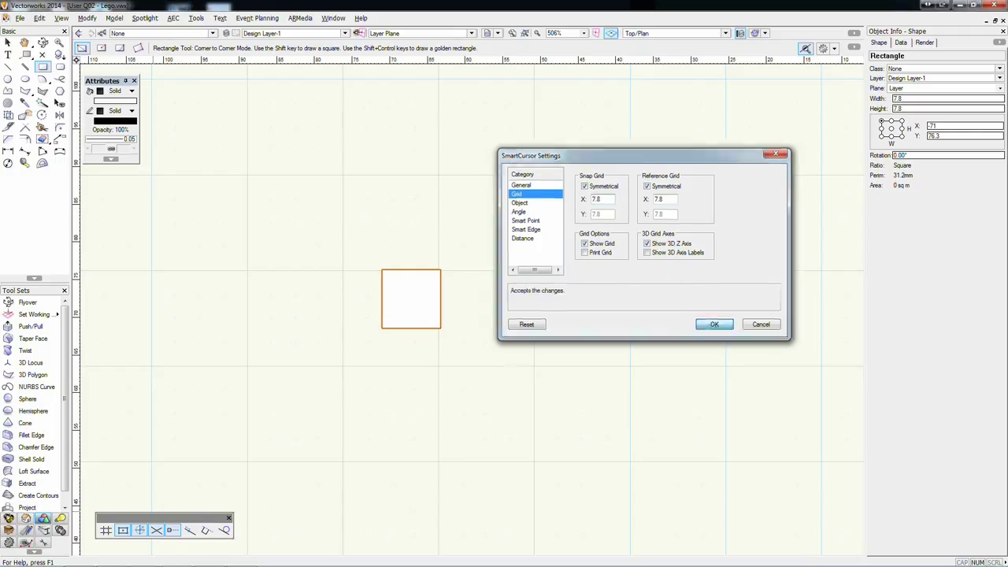
Move the square so its upper-left corner snaps to the grid intersection at X -54.6, Y 85.8
click(8, 42)
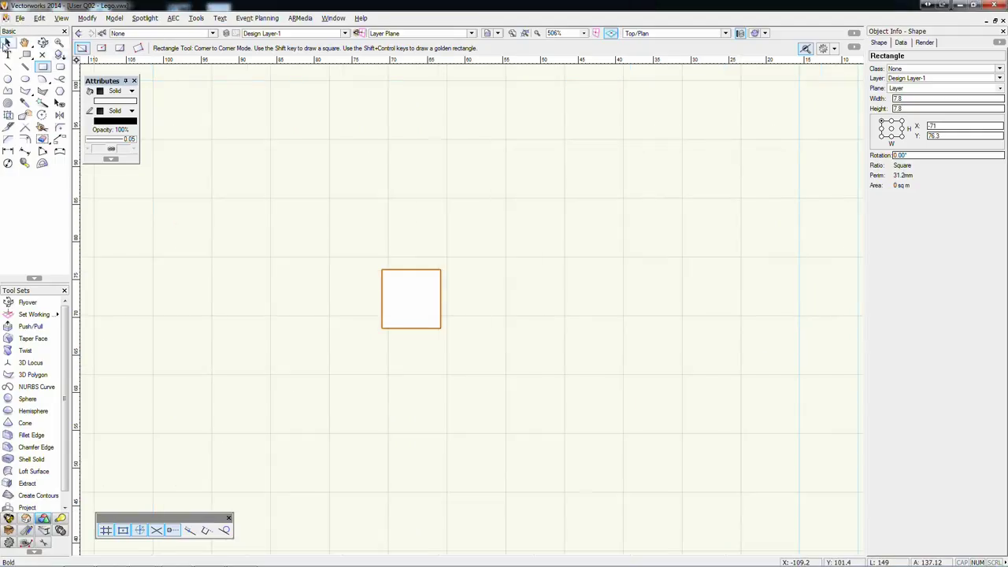
click(355, 279)
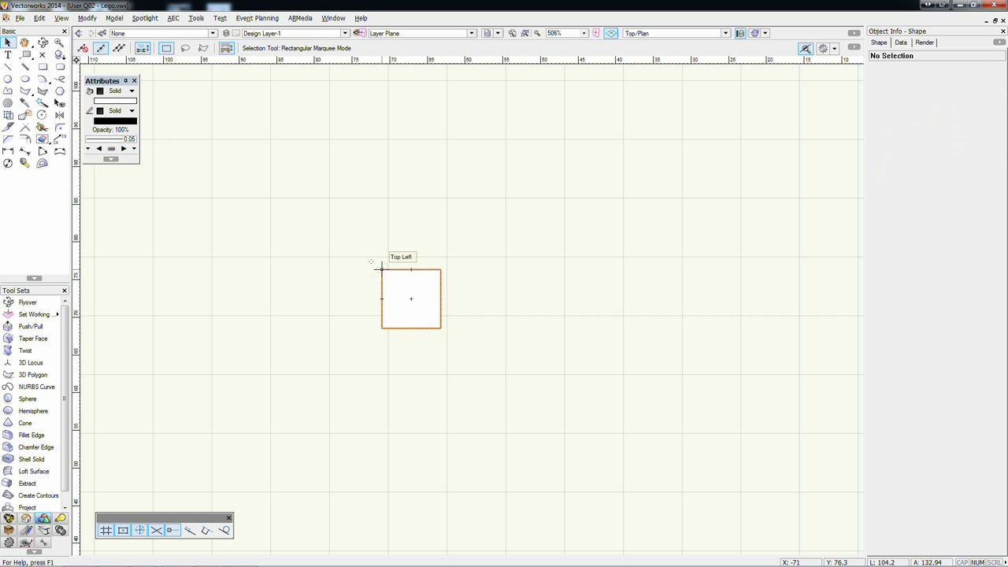
mouse_move(382, 269)
mouse_down()
mouse_move(394, 256)
mouse_move(375, 257)
mouse_up()
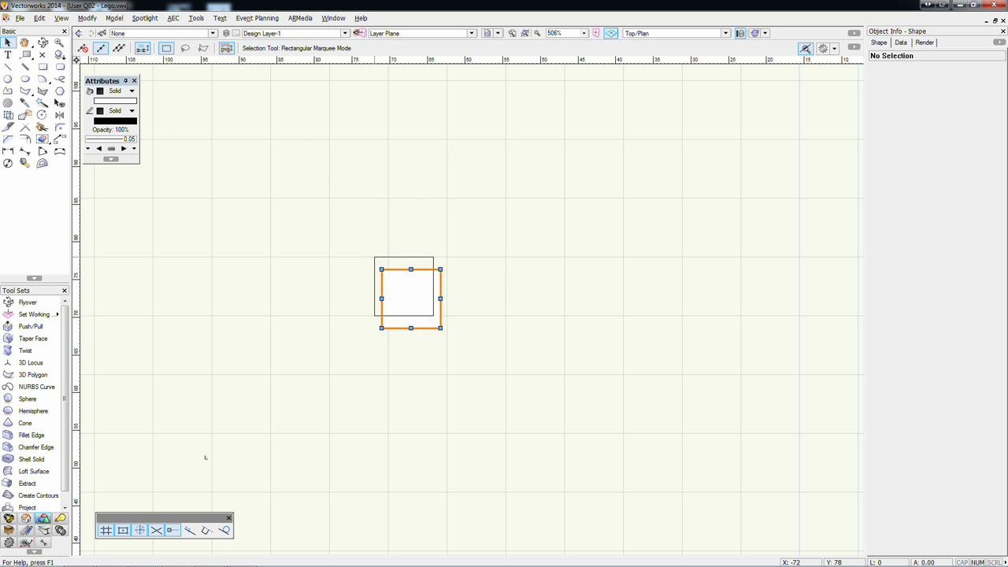
click(340, 244)
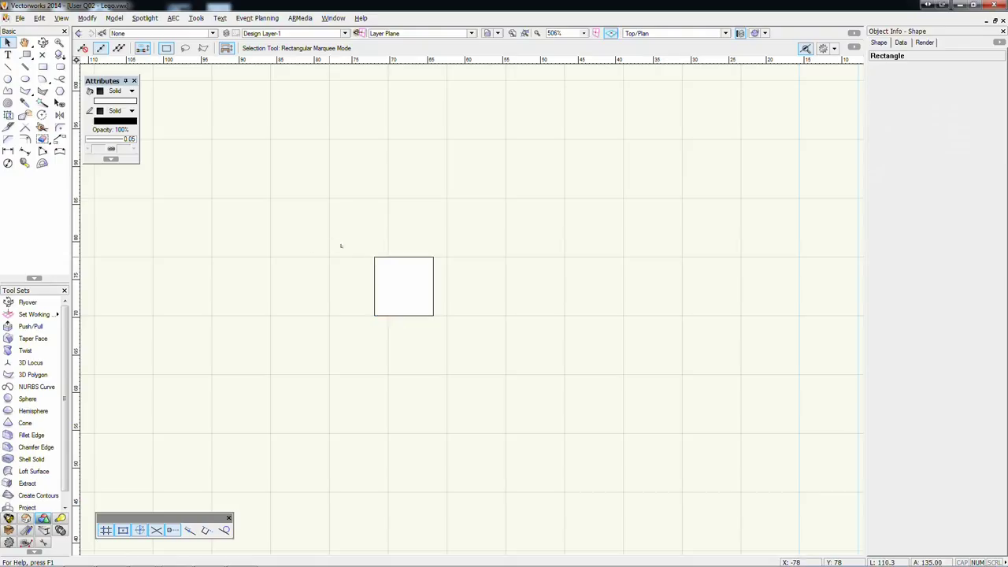
drag(370, 252, 497, 185)
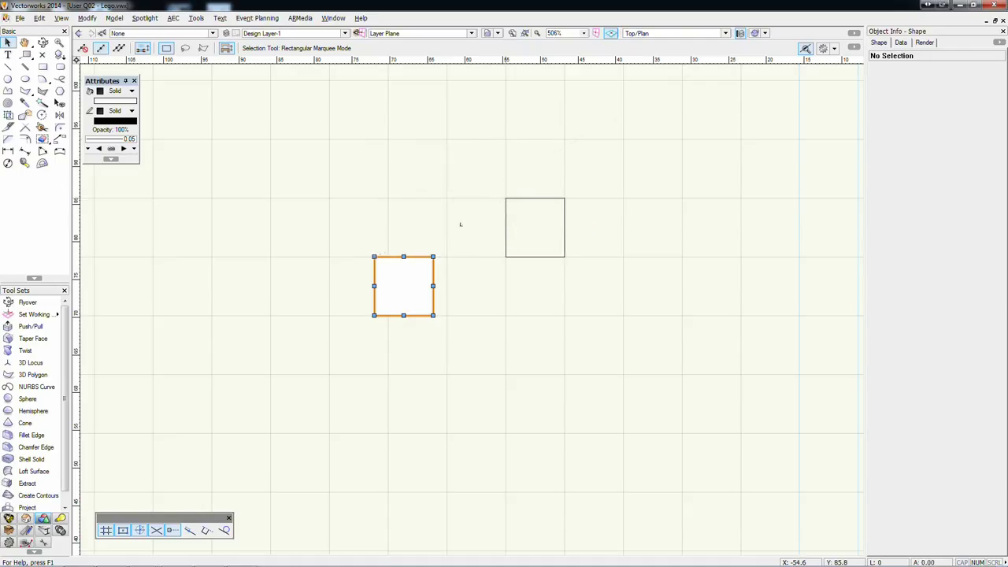
click(637, 321)
middle_drag(686, 315, 631, 330)
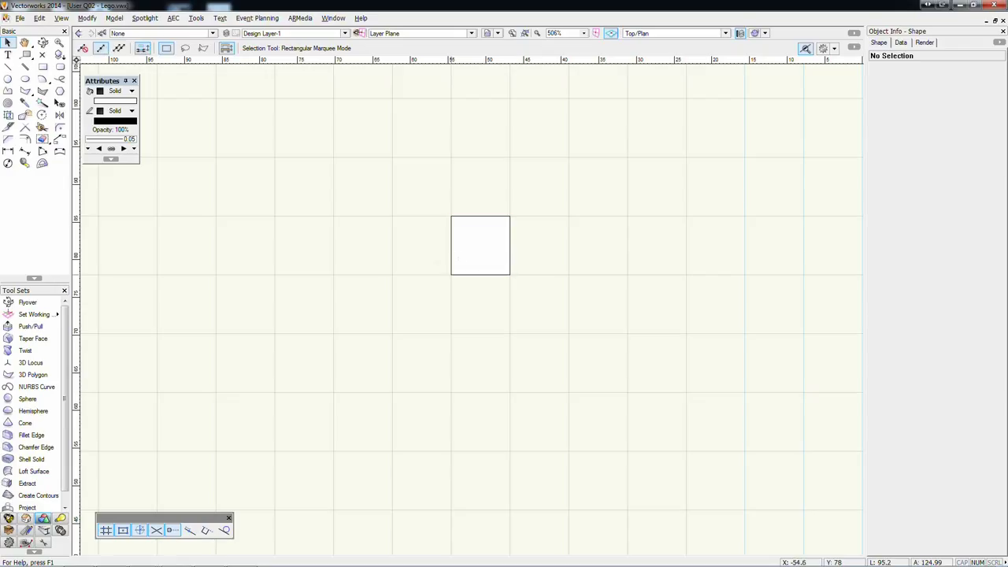
Draw a circle of 2.5 mm radius centred in the 7.8 mm square
click(8, 80)
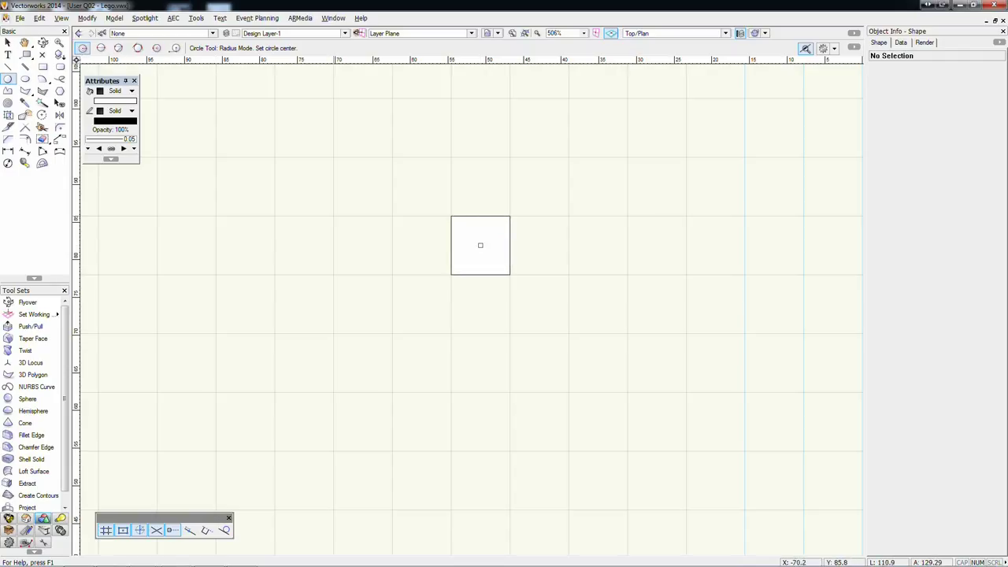
click(480, 245)
click(479, 245)
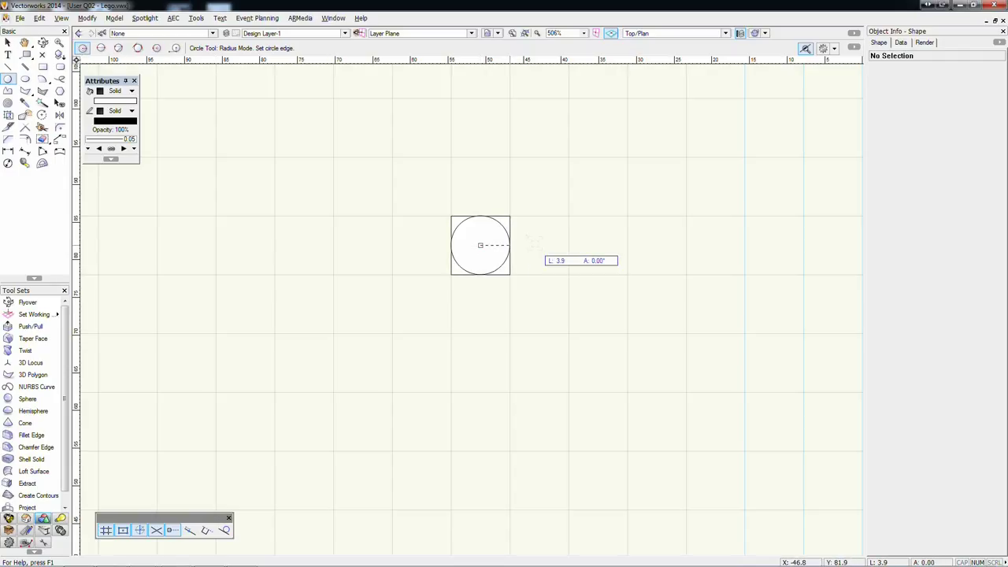
key(Tab)
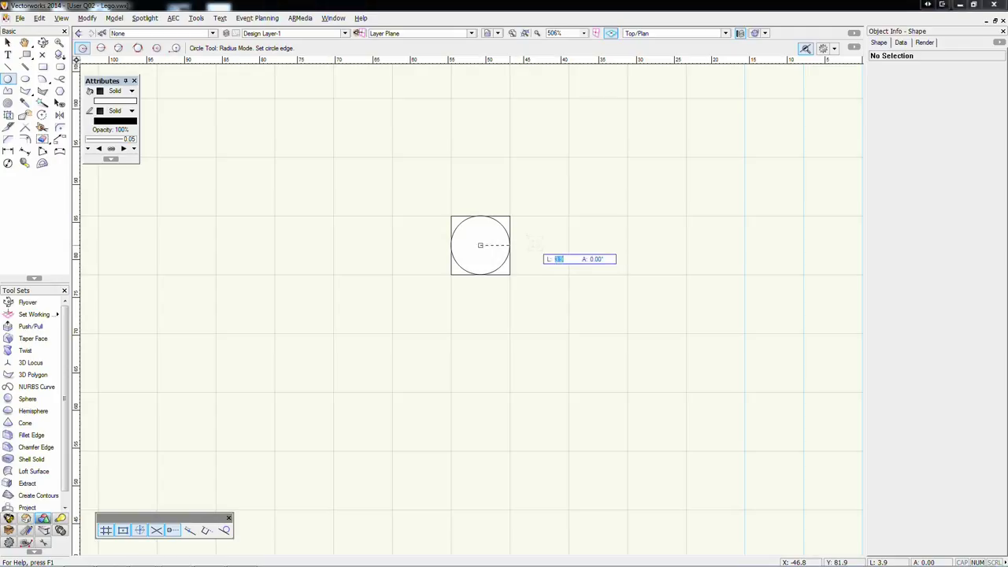
text(2.5)
key(BackSpace)
key(BackSpace)
key(BackSpace)
text(2.5)
key(Return)
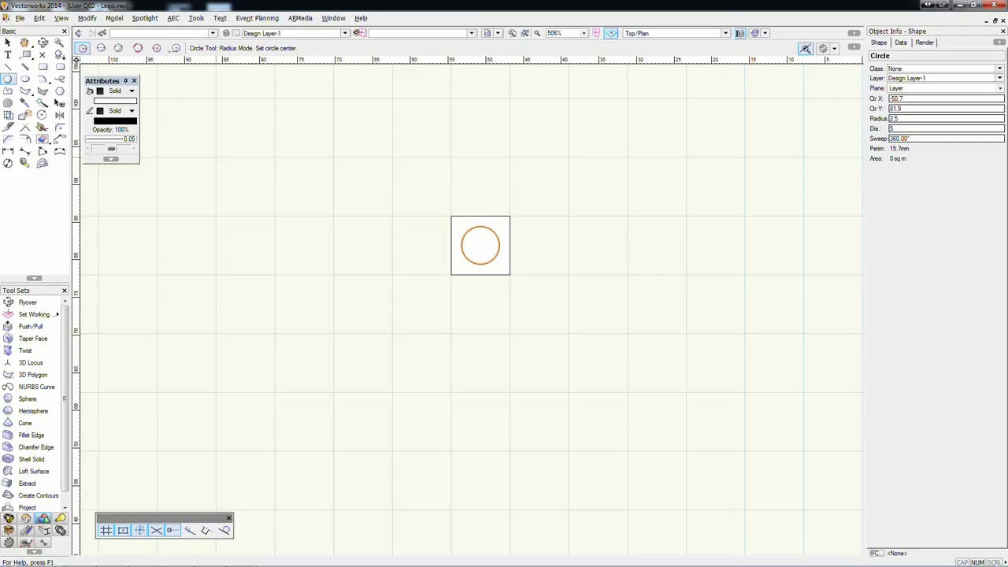
click(8, 45)
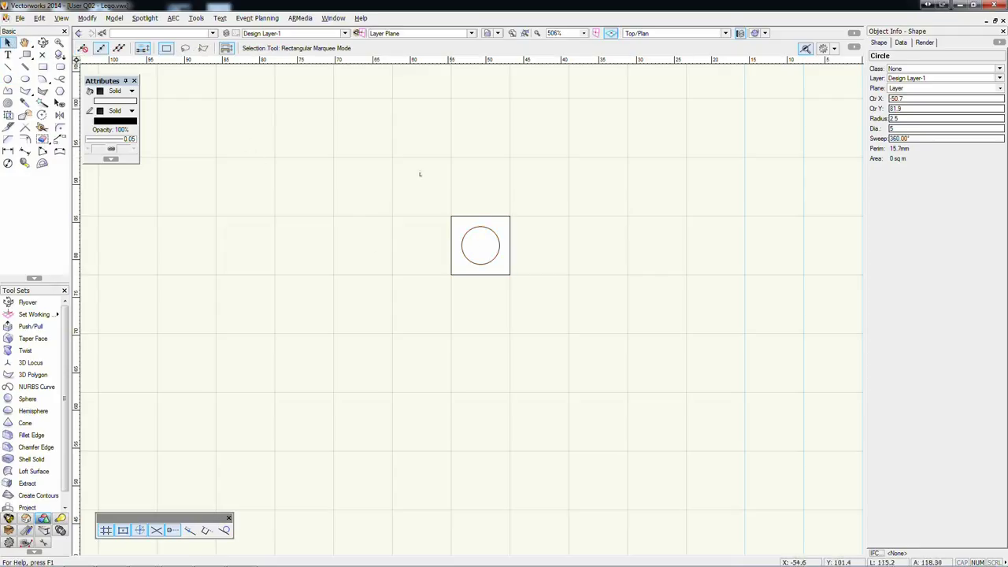
click(467, 195)
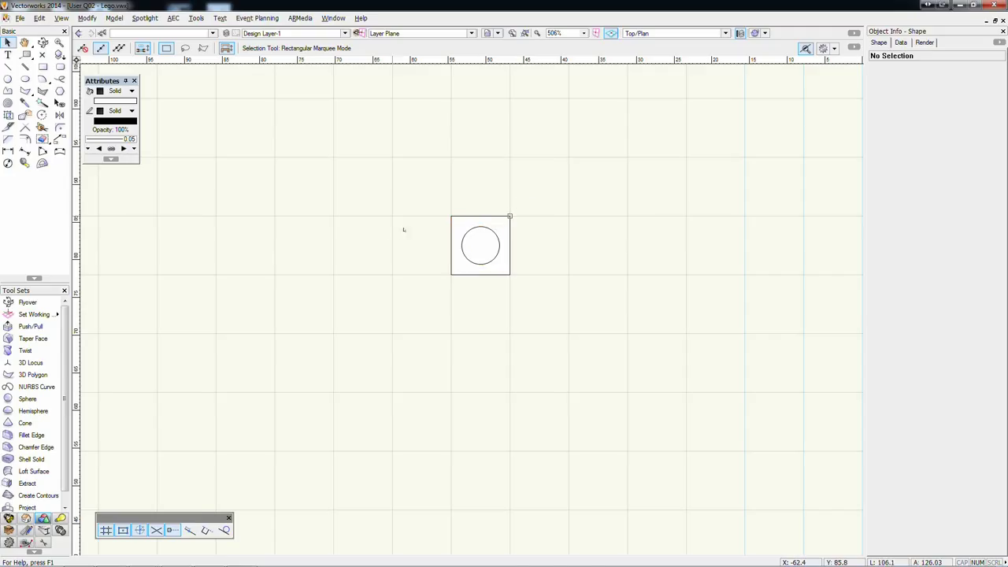
Duplicate the square with its circle to the left on the same grid row, placing the copy's upper-left corner at X -78, Y 85.8
scroll(393, 274, down, 2)
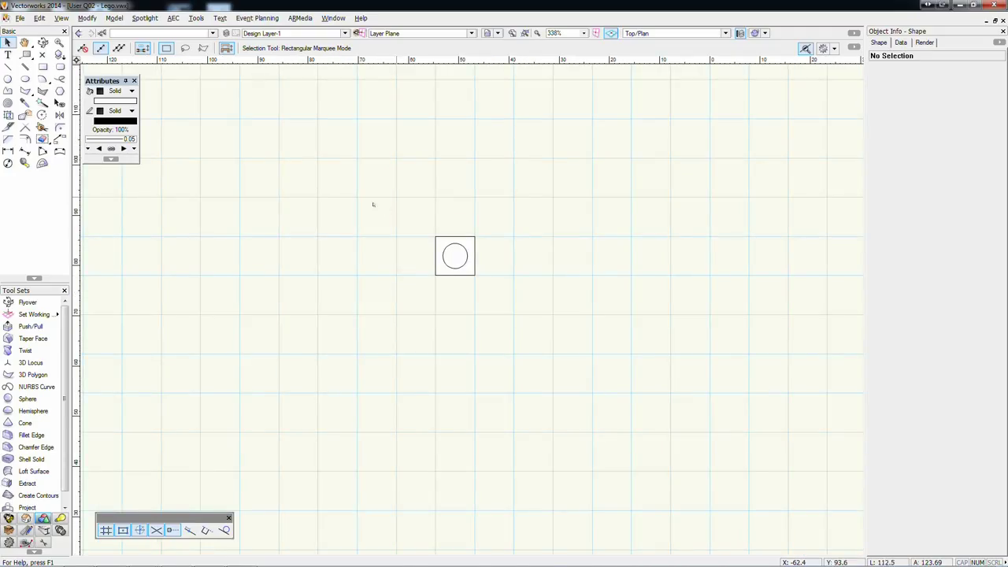
drag(381, 209, 592, 338)
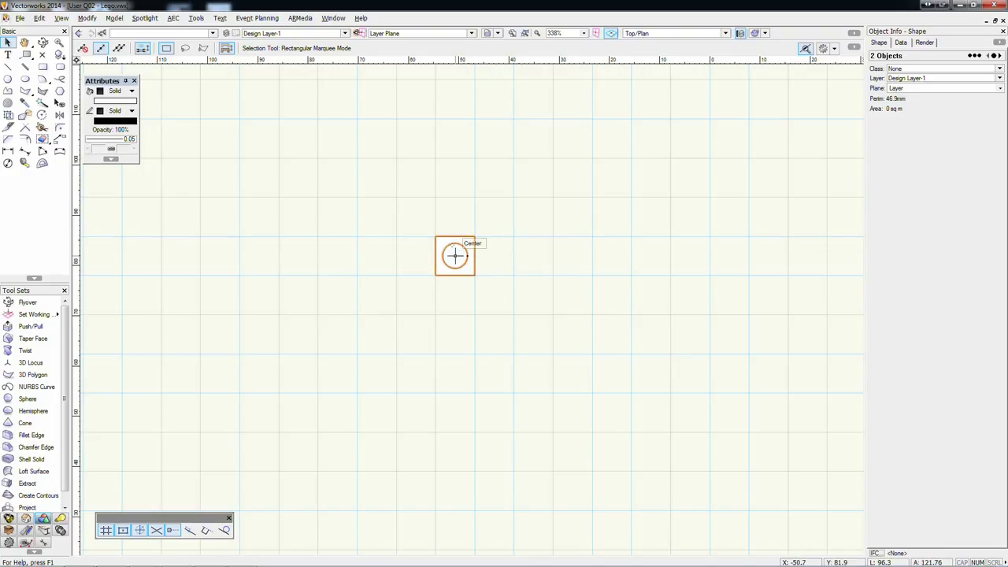
drag(454, 255, 302, 228)
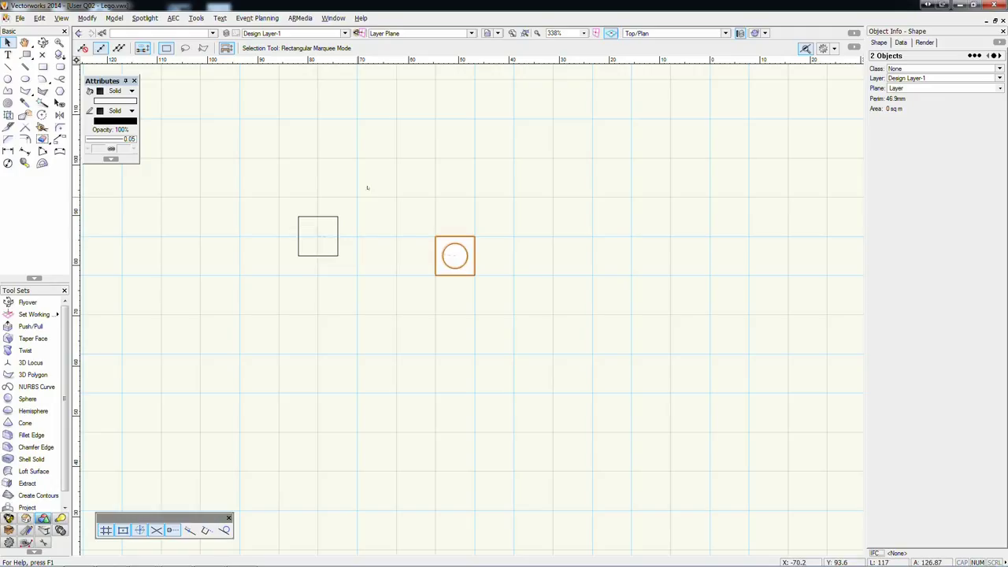
key(ctrl+z)
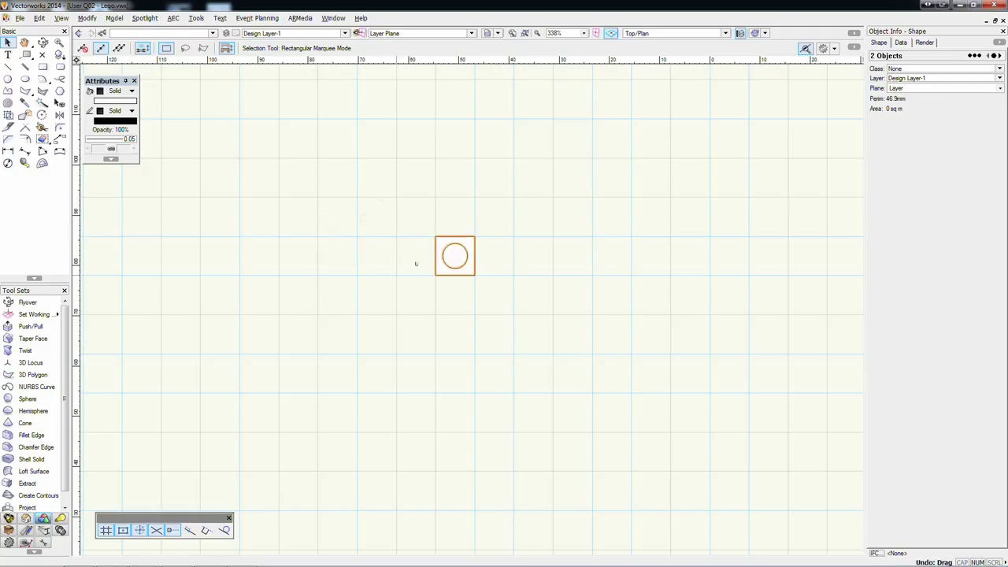
drag(455, 254, 297, 234)
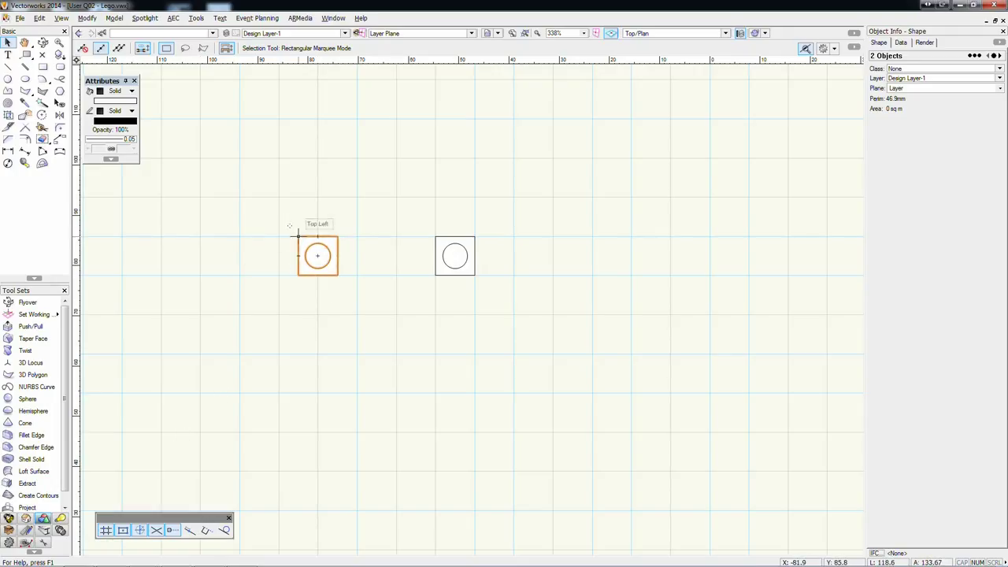
drag(298, 236, 318, 237)
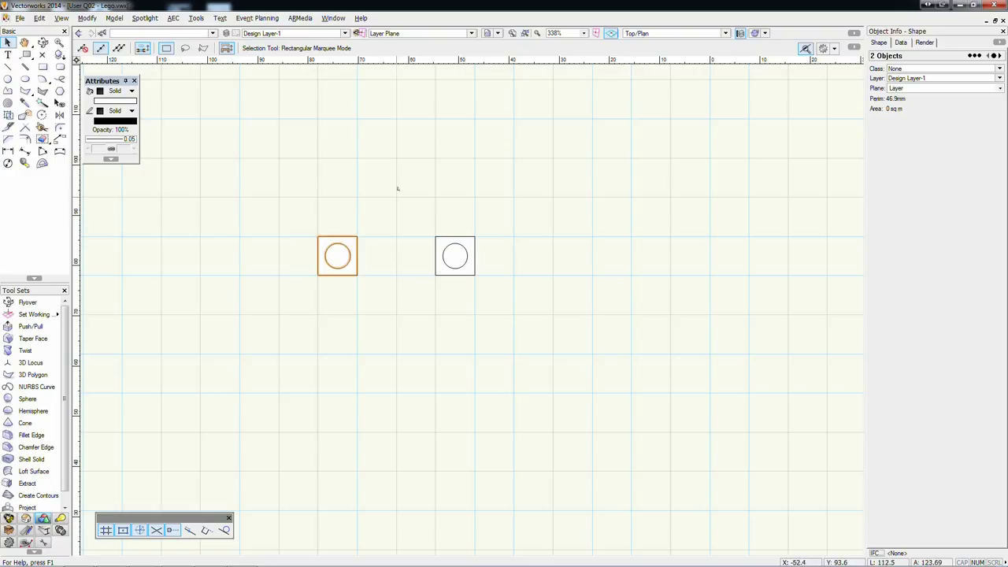
Mirror a duplicate of the copied square and circle about the original square's vertical centreline, and delete the circle from this mirrored duplicate
click(59, 114)
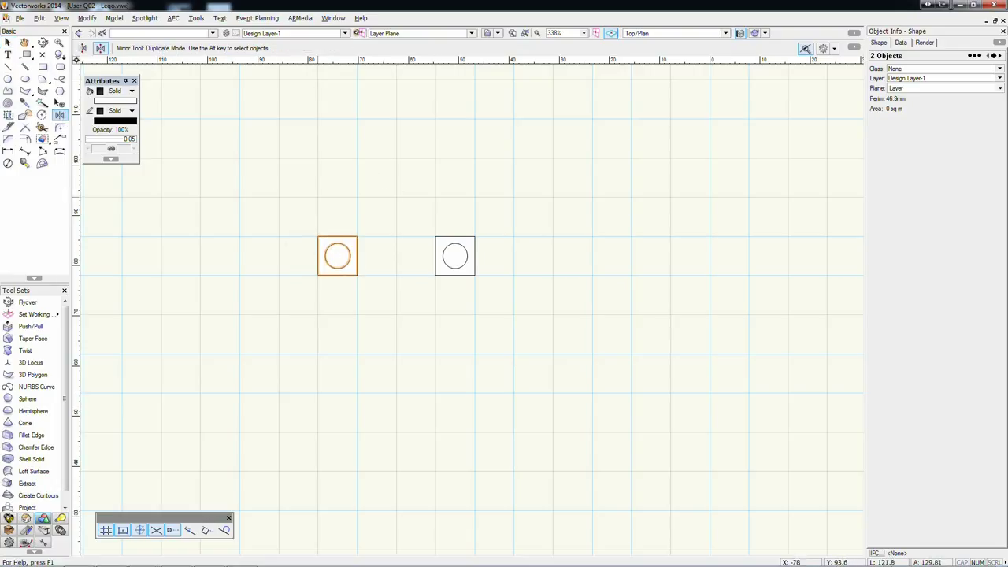
click(455, 234)
click(455, 119)
key(x)
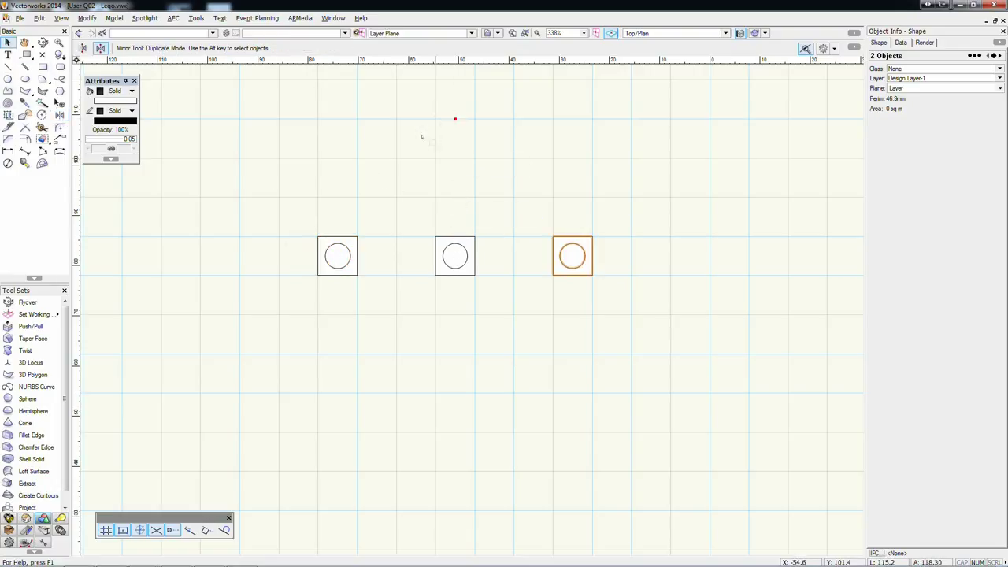
click(454, 151)
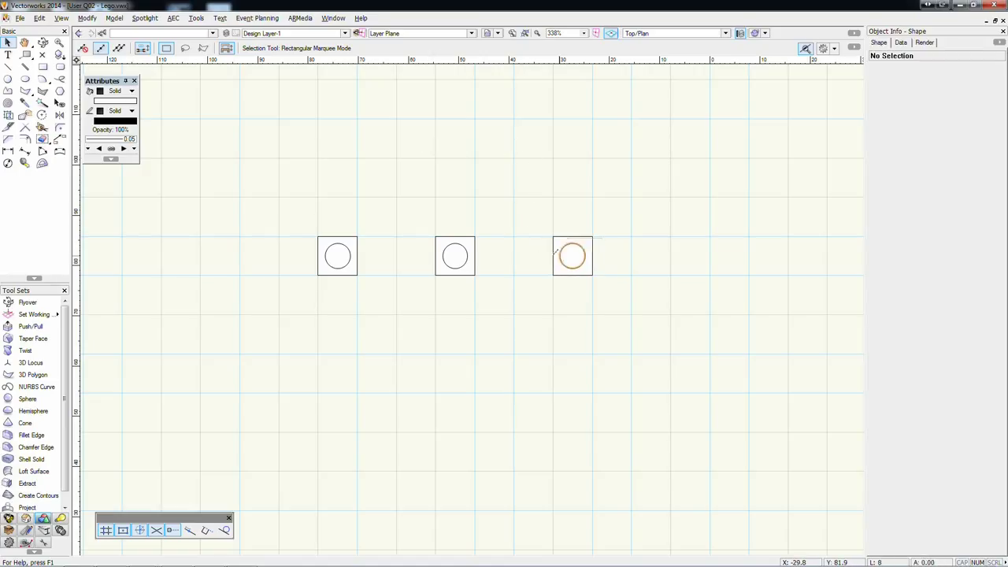
click(559, 255)
key(Delete)
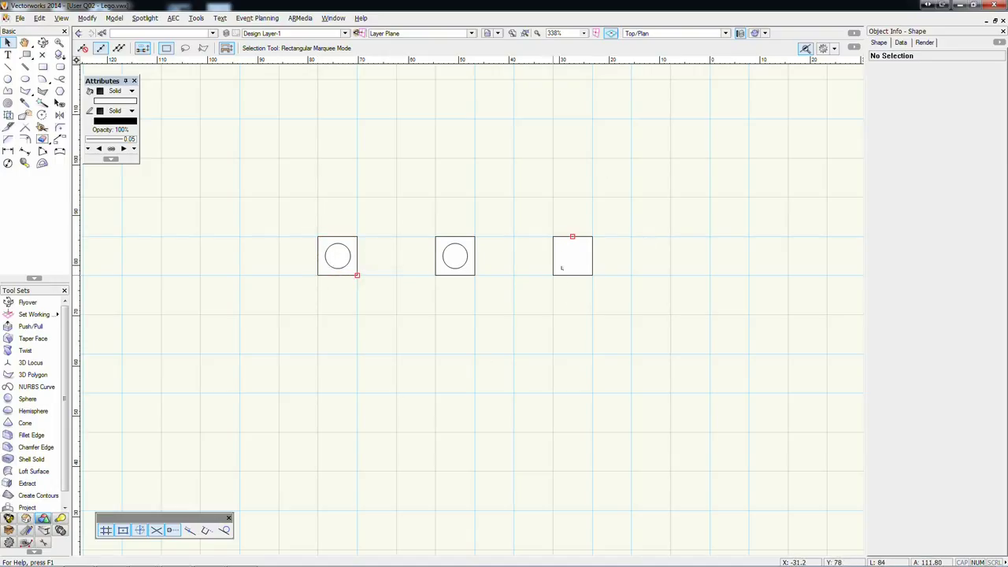
Extrude the empty square on the right by 3.2 mm
click(562, 253)
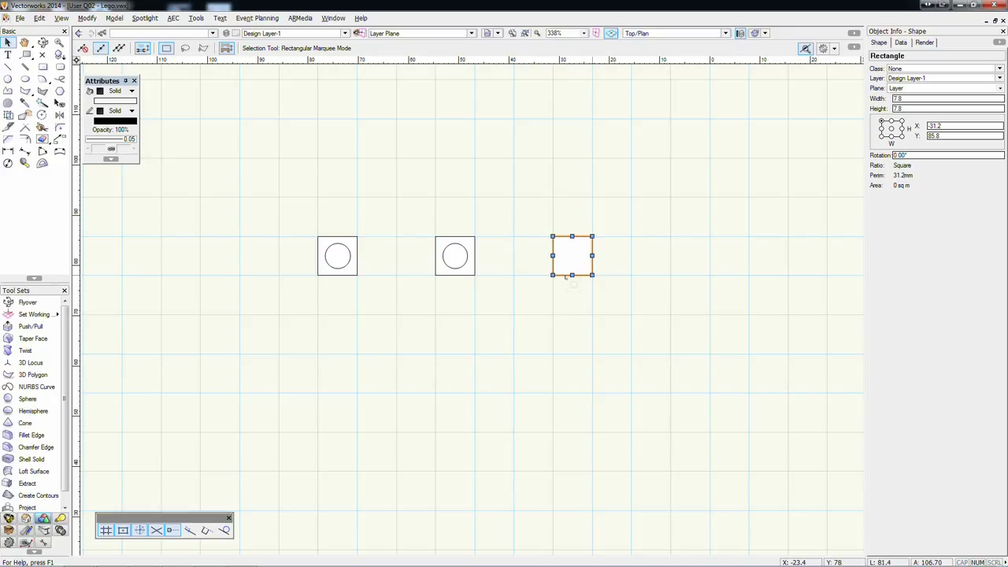
key(ctrl+e)
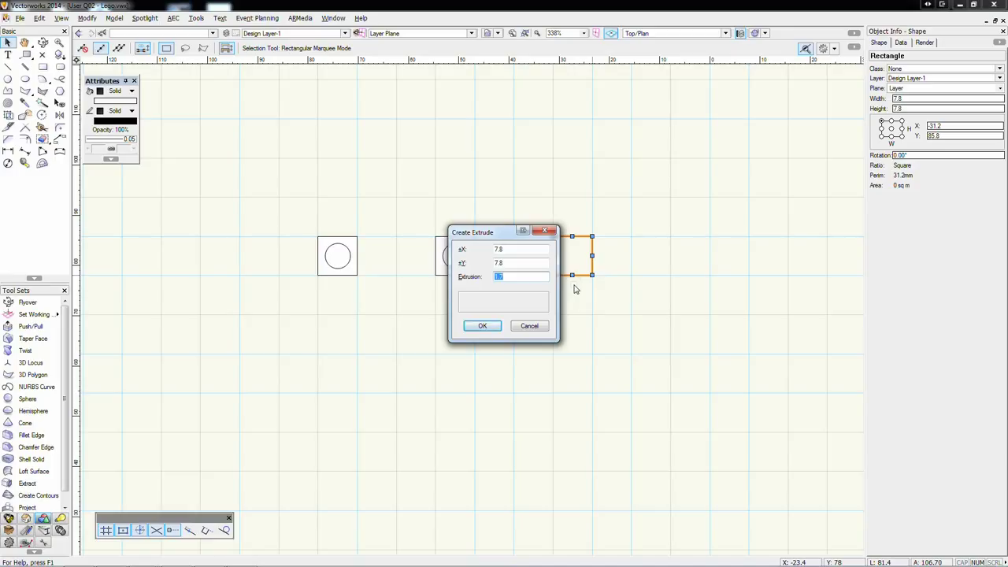
text(3.2)
click(480, 328)
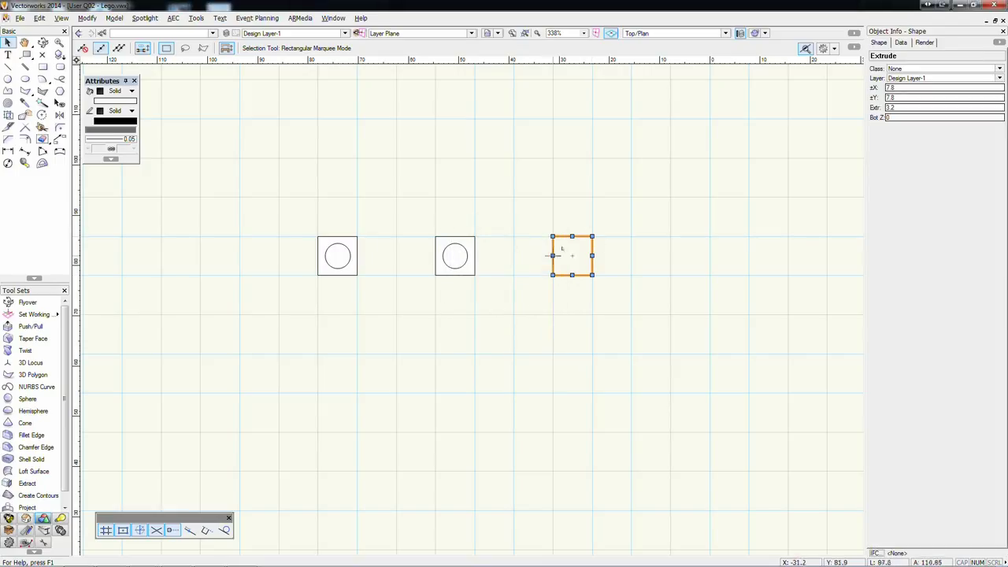
click(536, 189)
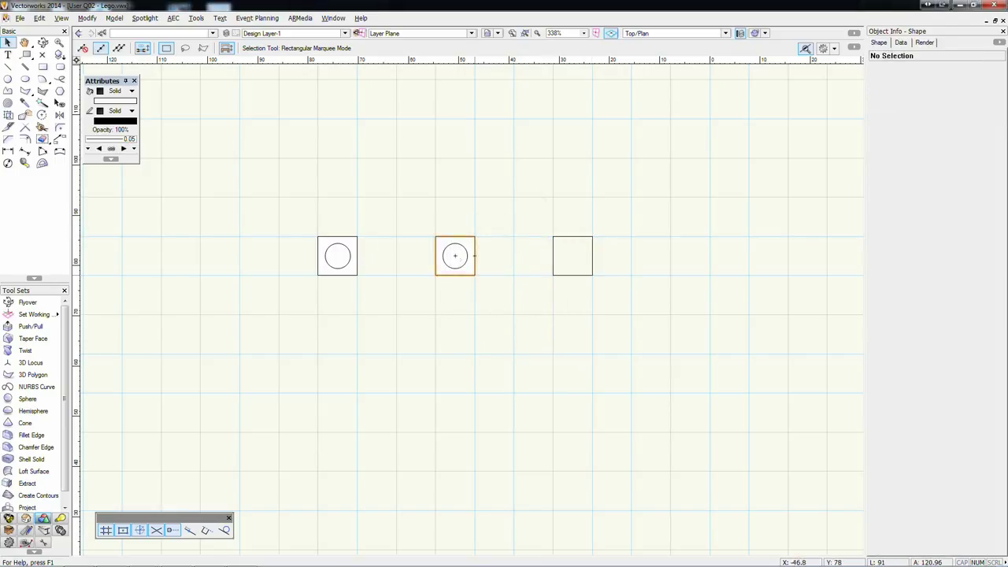
Extrude the middle and left squares together by 3.2 mm
click(431, 232)
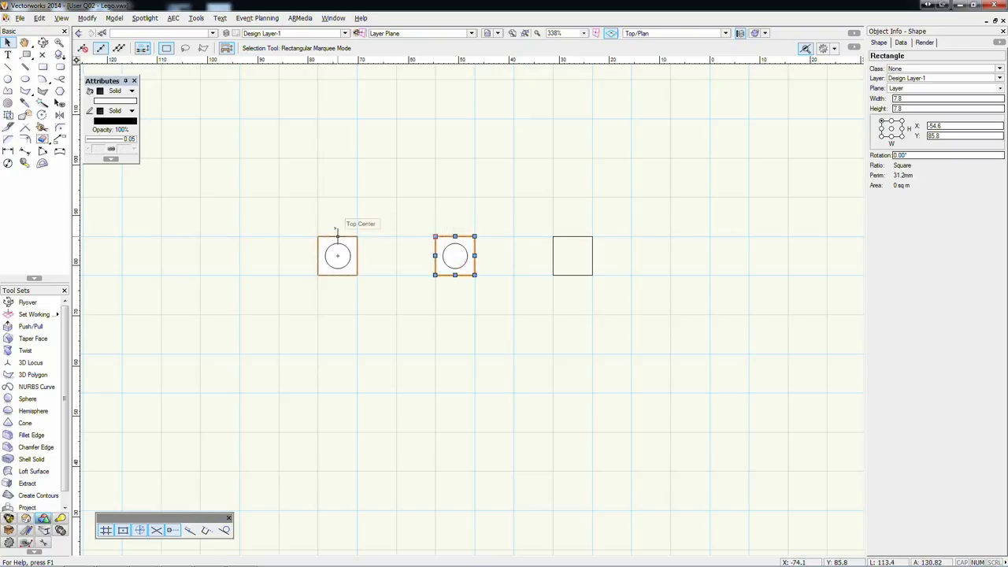
shift+click(337, 235)
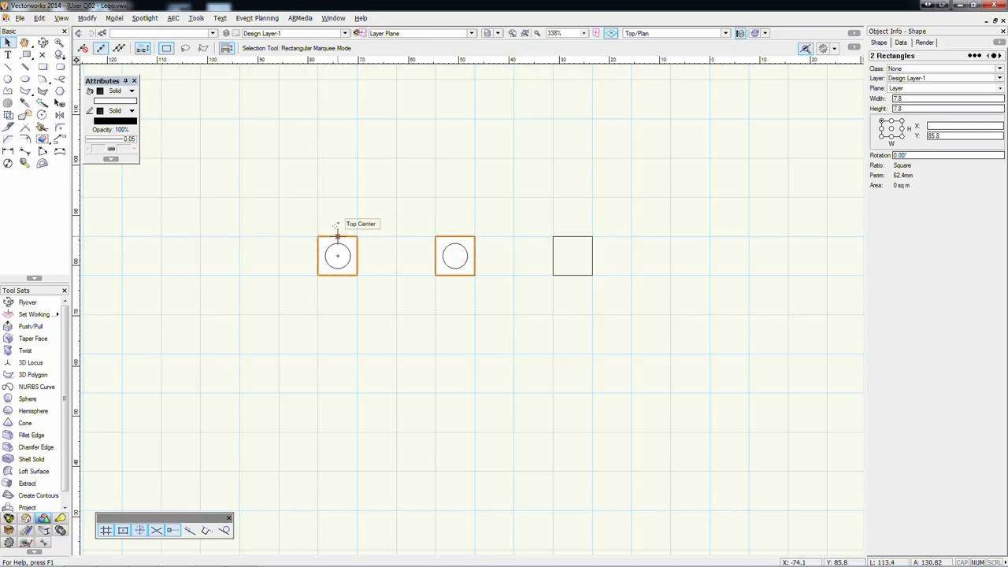
key(ctrl+e)
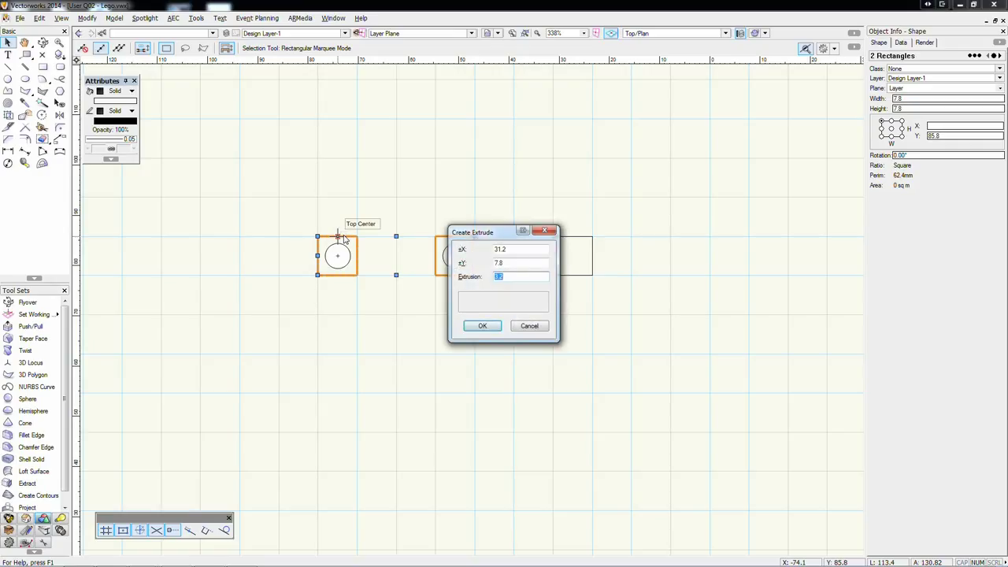
key(Return)
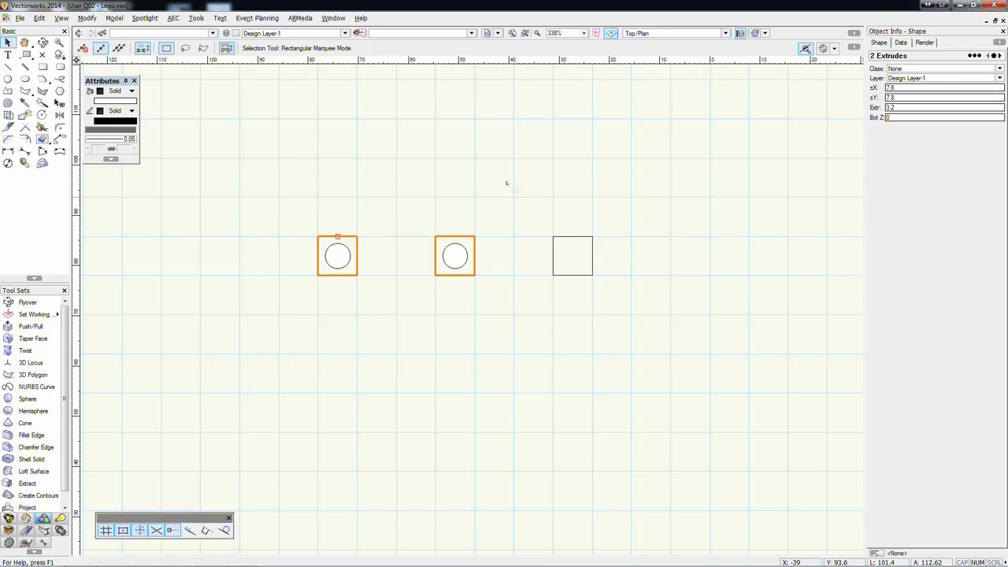
click(506, 183)
Extrude the circles in the middle and left squares together by 1.7 mm
click(455, 255)
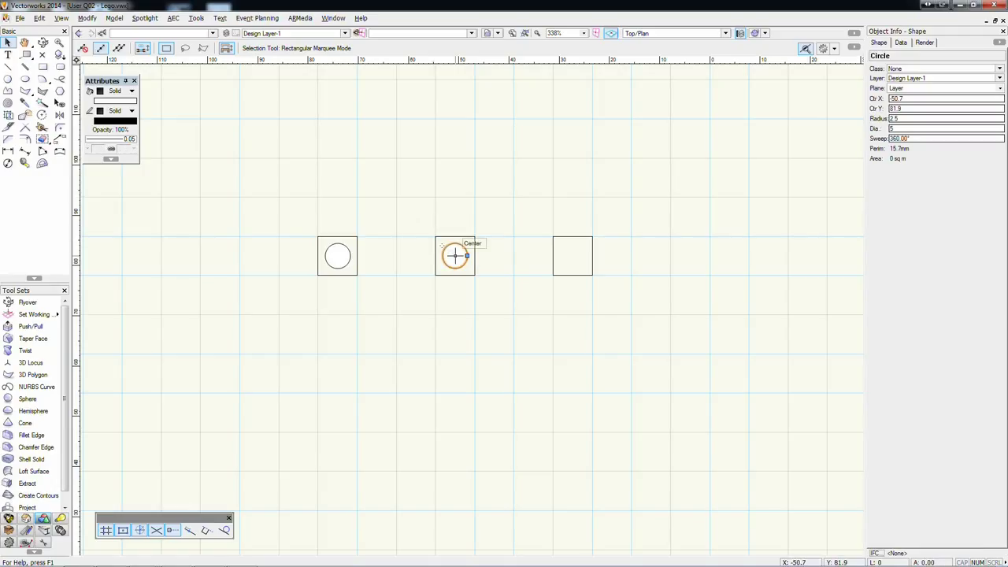
shift+click(336, 255)
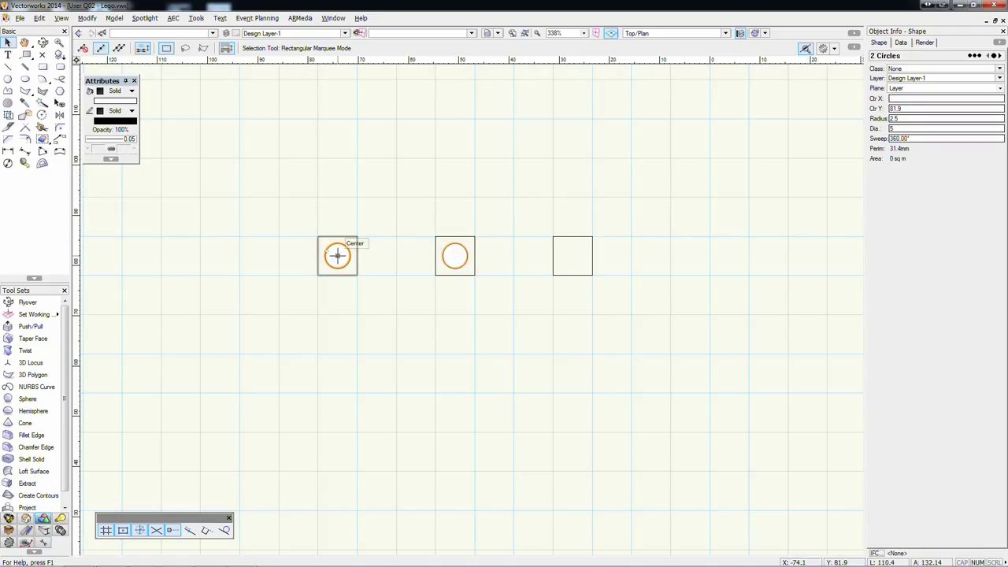
key(ctrl+e)
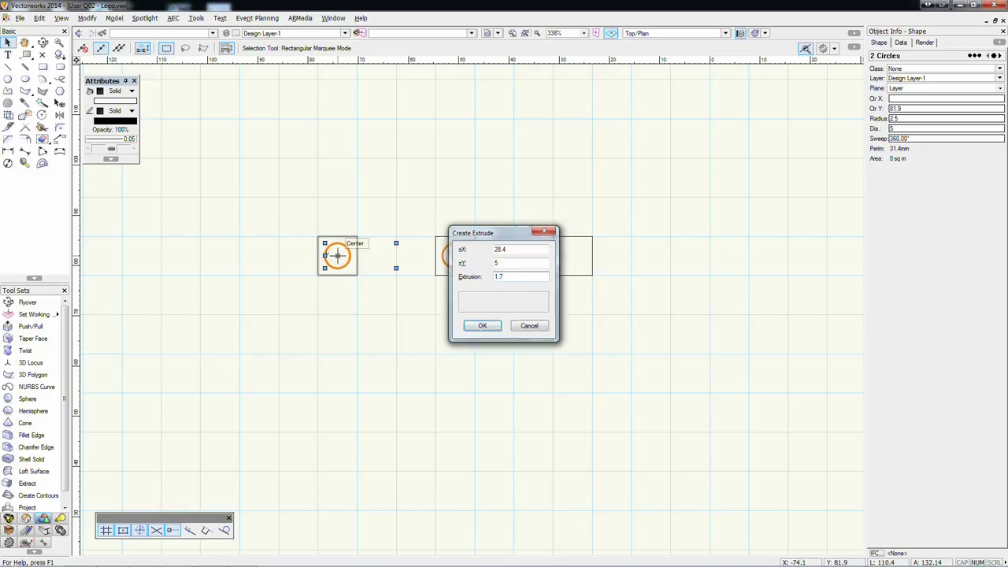
key(Return)
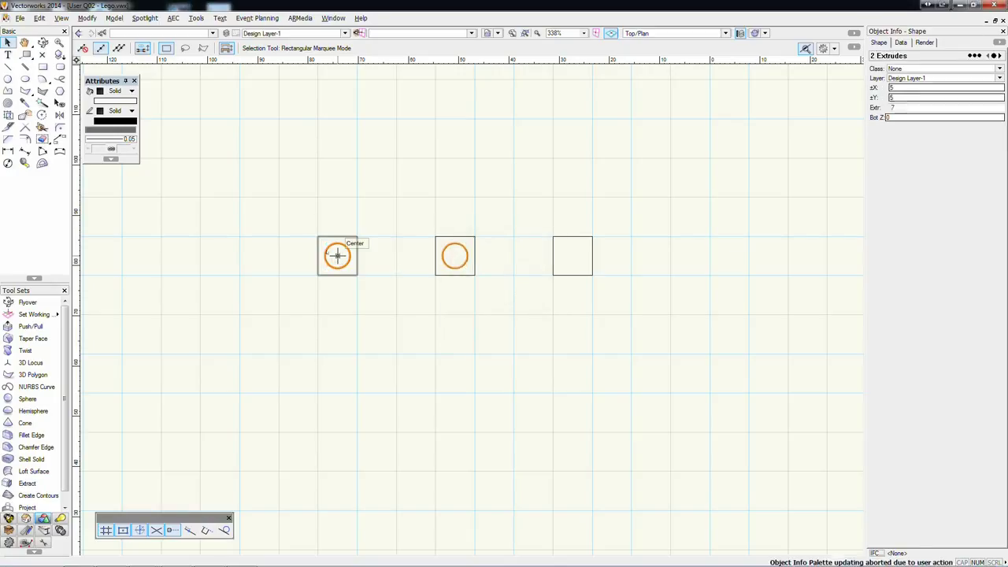
click(393, 204)
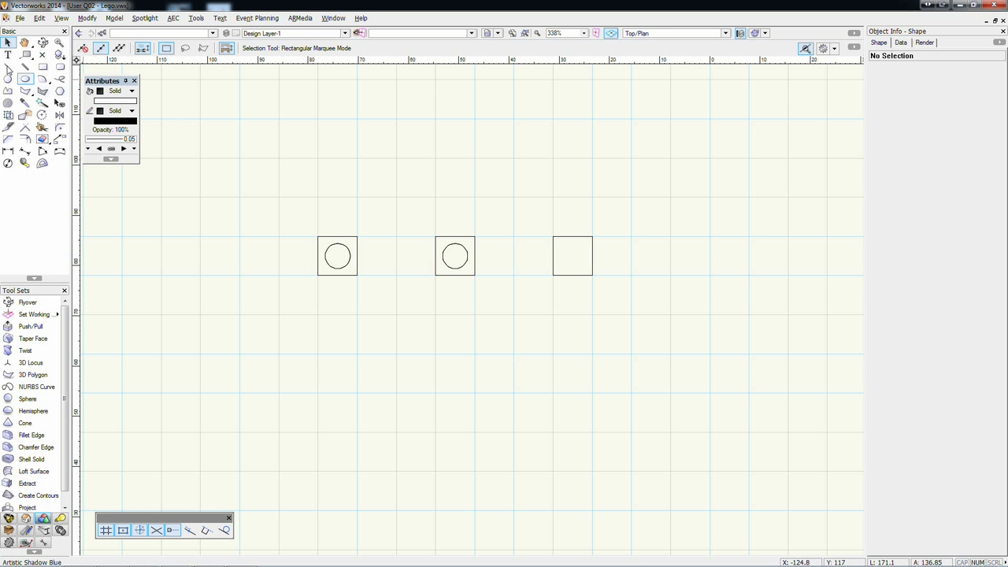
key(shift+c)
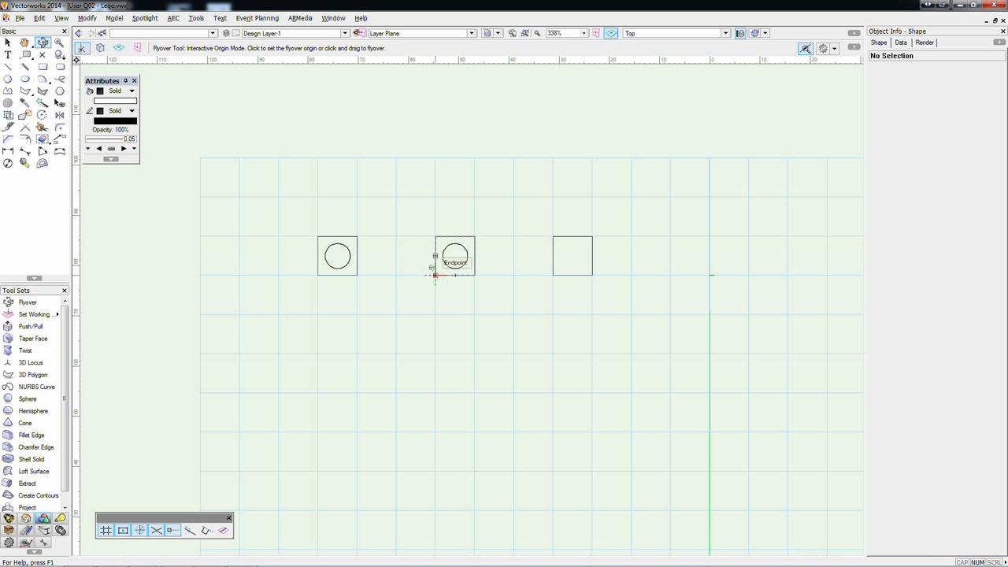
drag(390, 373, 362, 299)
key(F5)
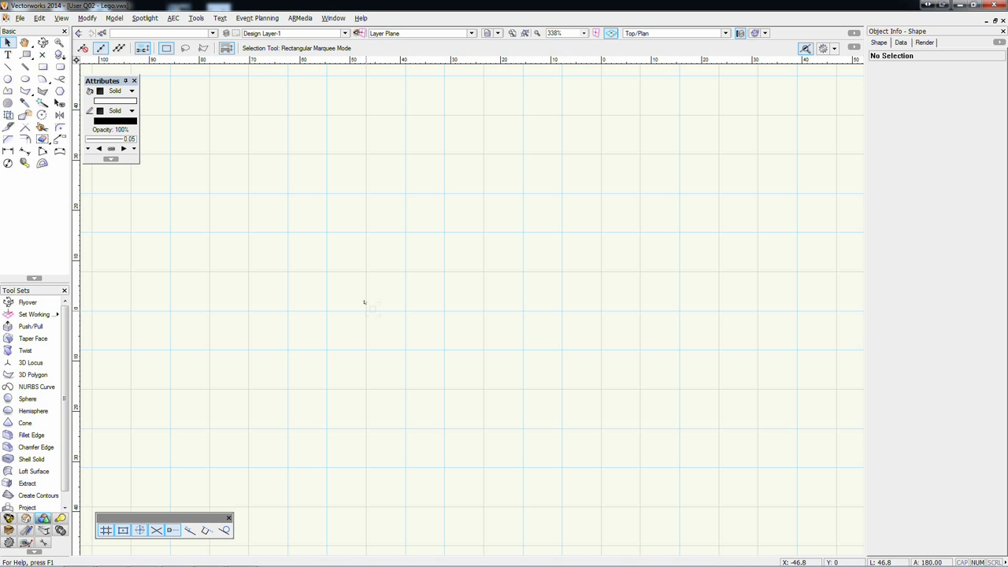
click(532, 31)
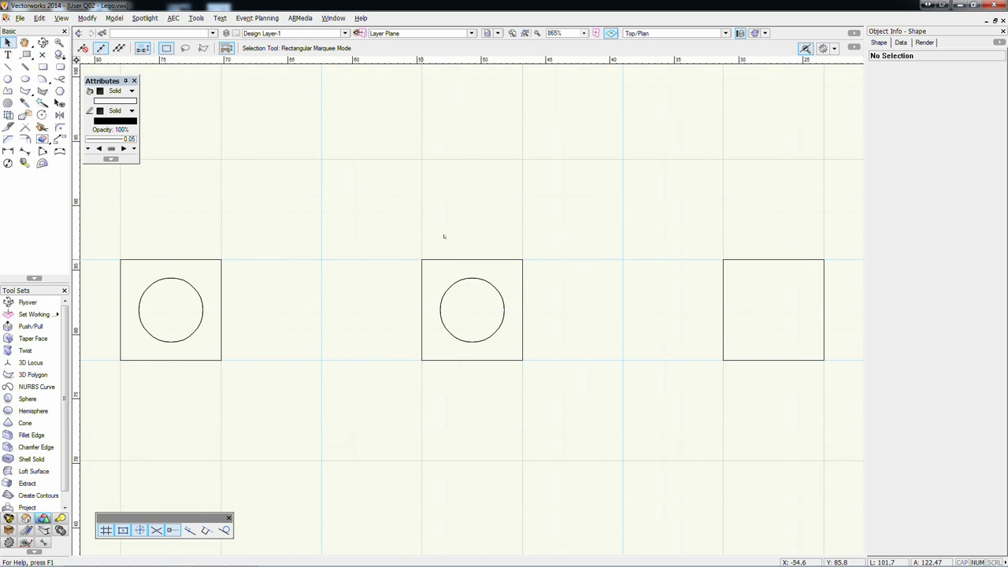
Select the extruded stud circles in the left and middle squares together
scroll(444, 236, down, 4)
scroll(443, 236, up, 7)
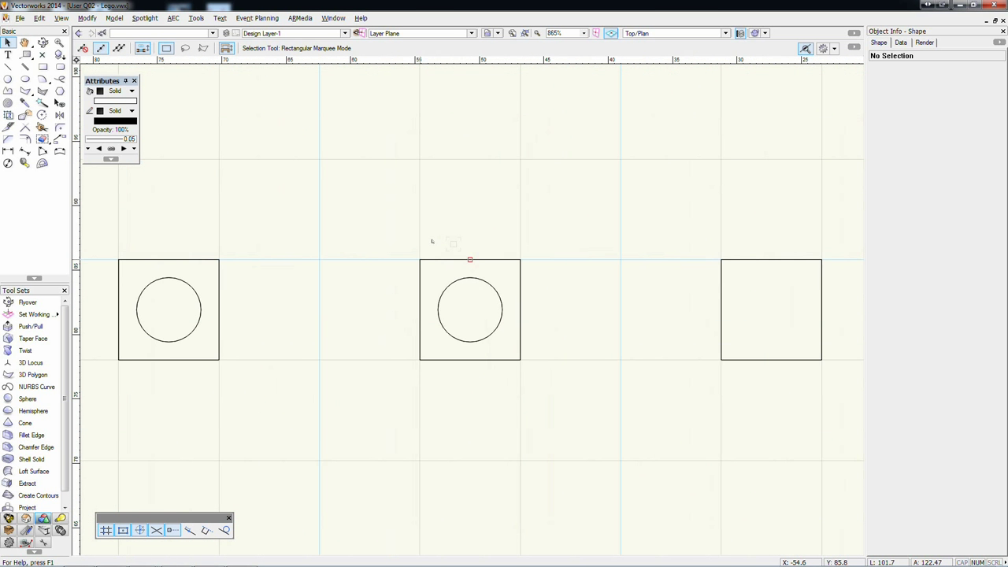
drag(199, 214, 516, 313)
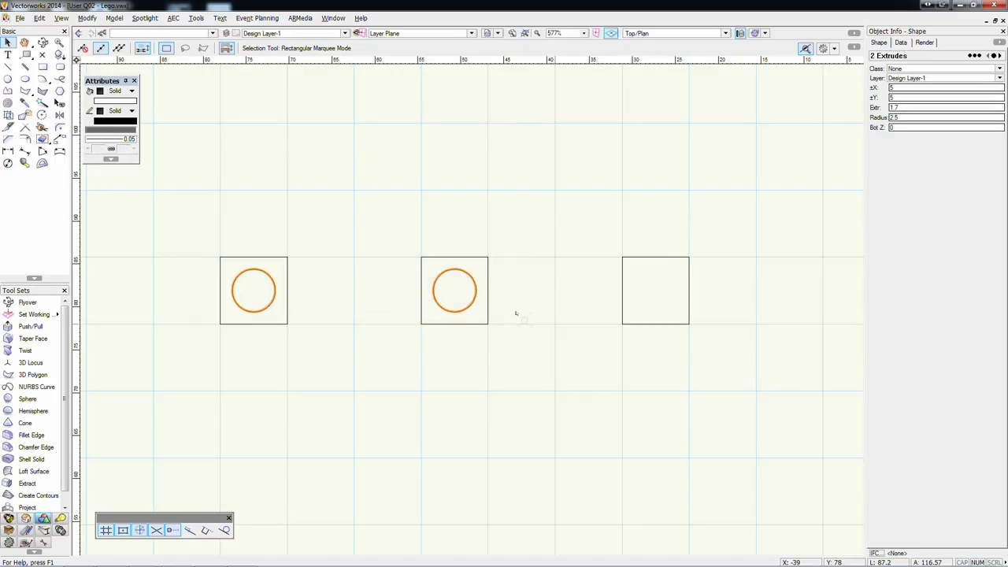
key(ctrl+alt+m)
key(Return)
key(ctrl+m)
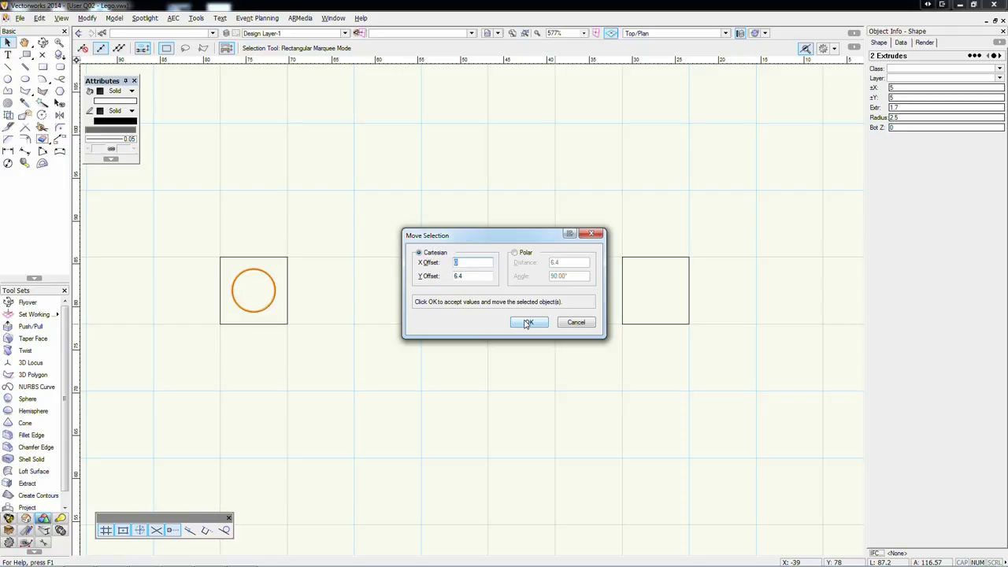
key(Return)
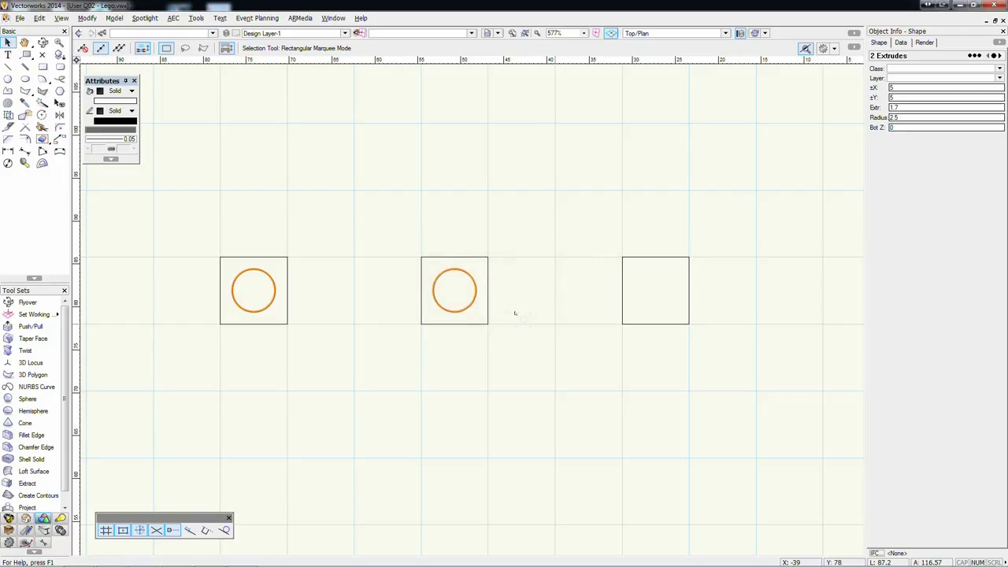
Move the two selected stud extrudes in 3D by a Z offset of 3.2 mm
key(ctrl+alt+m)
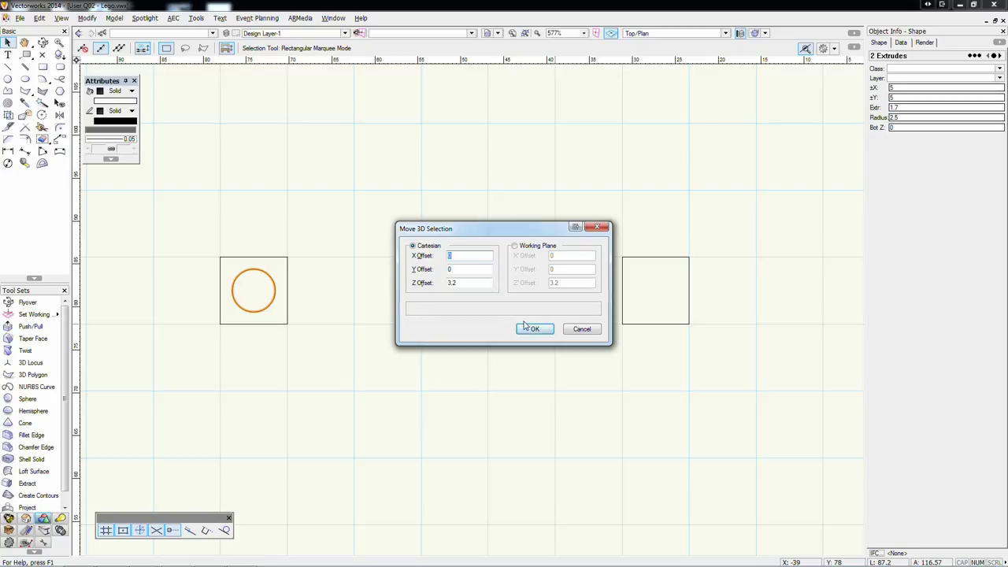
key(Tab)
key(Tab)
text(3)
click(526, 327)
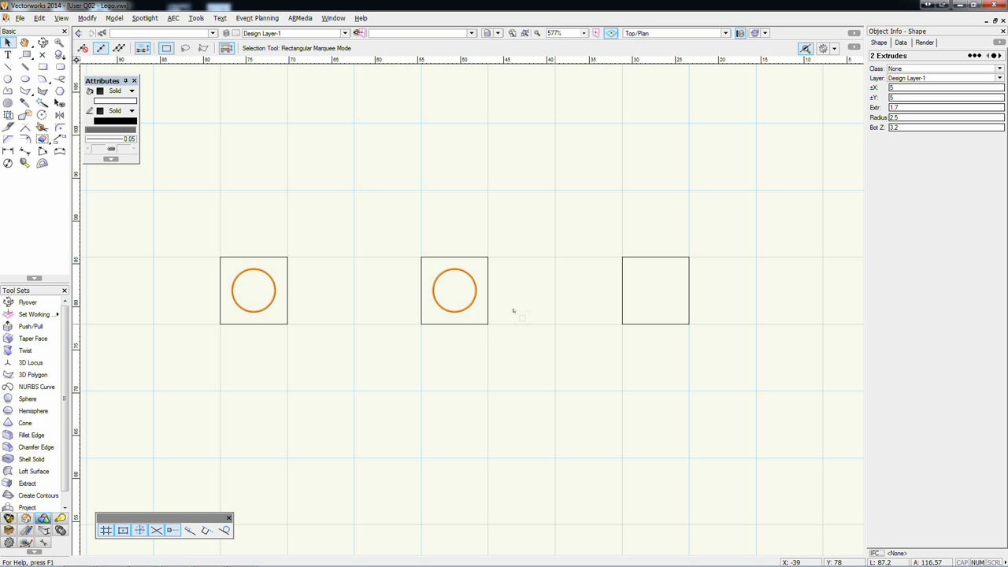
Inspect the raised studs from an orbited 3D view, and return to the Top/Plan view fitted to the objects
click(43, 41)
drag(421, 323, 371, 263)
key(ctrl+5)
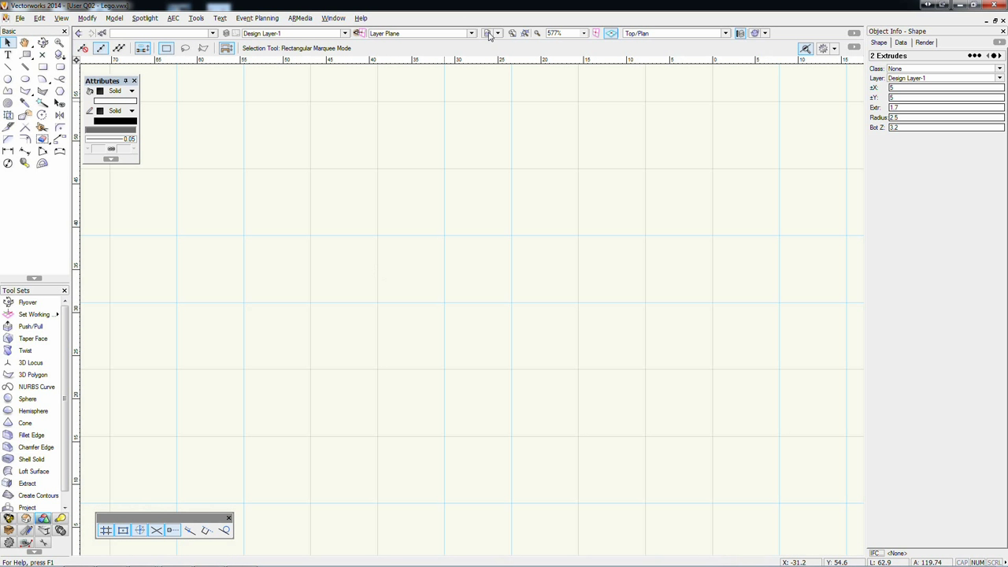
click(524, 33)
click(522, 214)
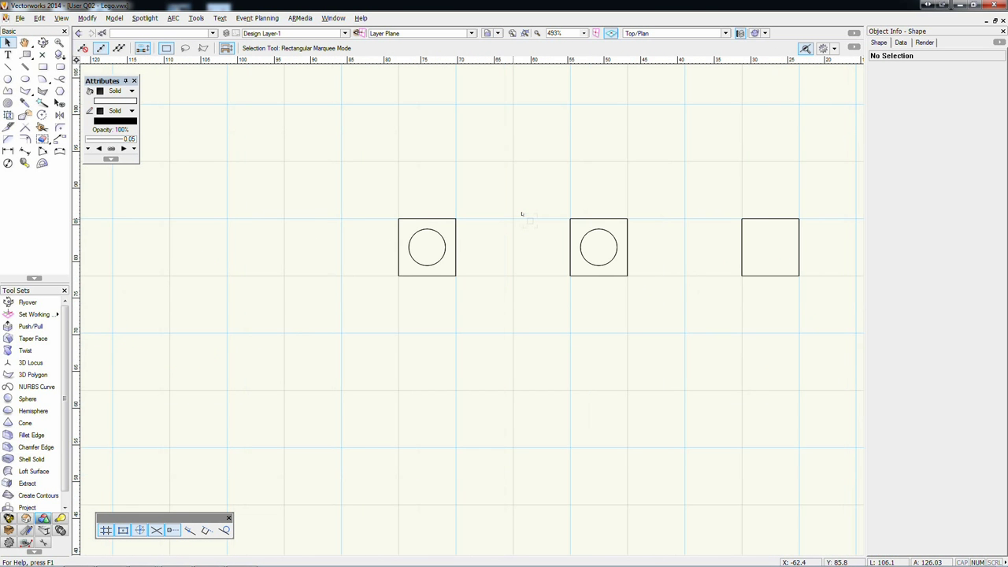
Try grouping the middle square extrude with its stud, and undo the grouping
scroll(522, 214, down, 3)
mouse_move(569, 198)
middle_down()
mouse_move(484, 218)
mouse_move(472, 234)
mouse_move(430, 247)
middle_up()
drag(400, 249, 470, 341)
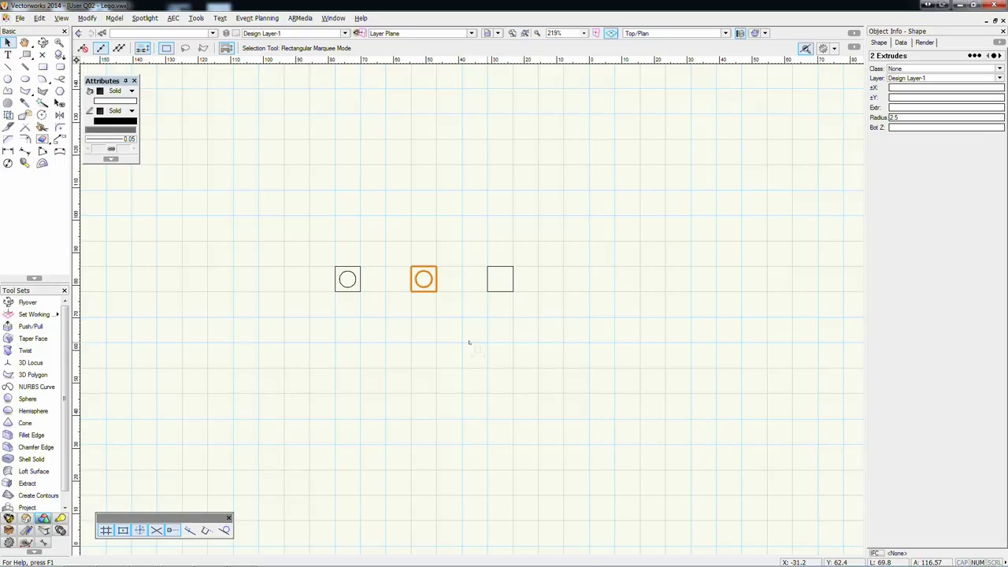
key(ctrl+g)
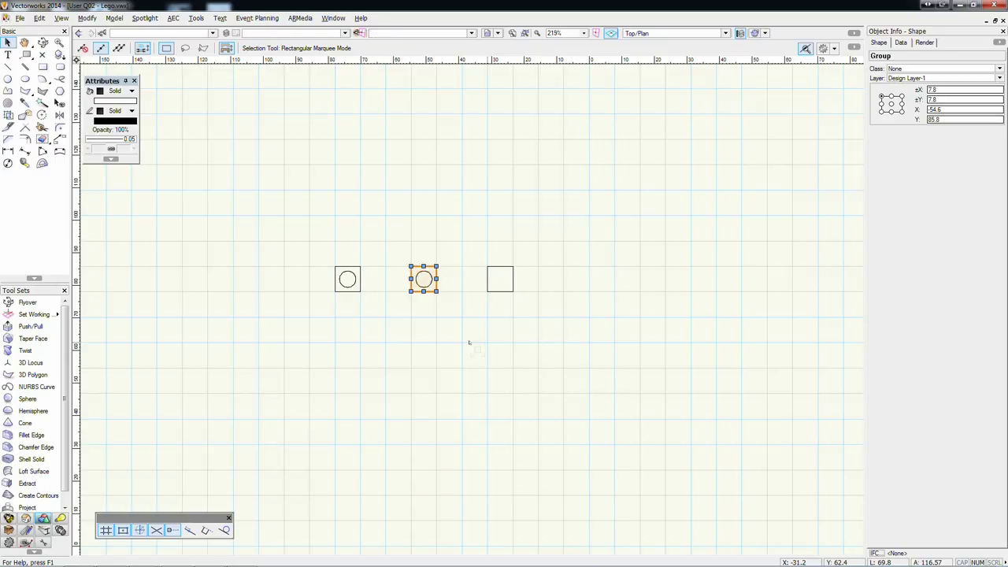
key(ctrl+z)
click(383, 263)
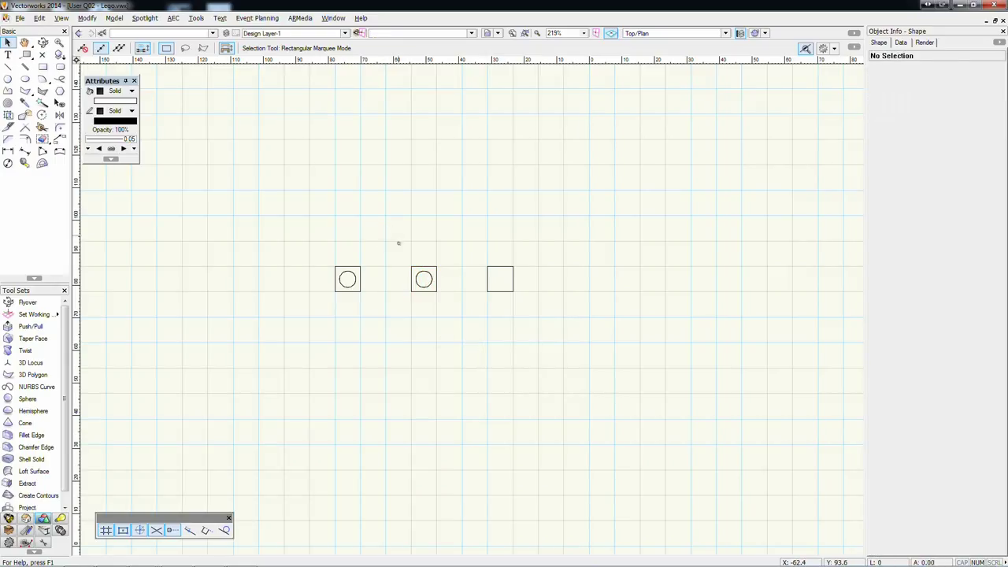
Combine the middle square extrude and its stud into one solid with Add Solids
drag(398, 242, 445, 316)
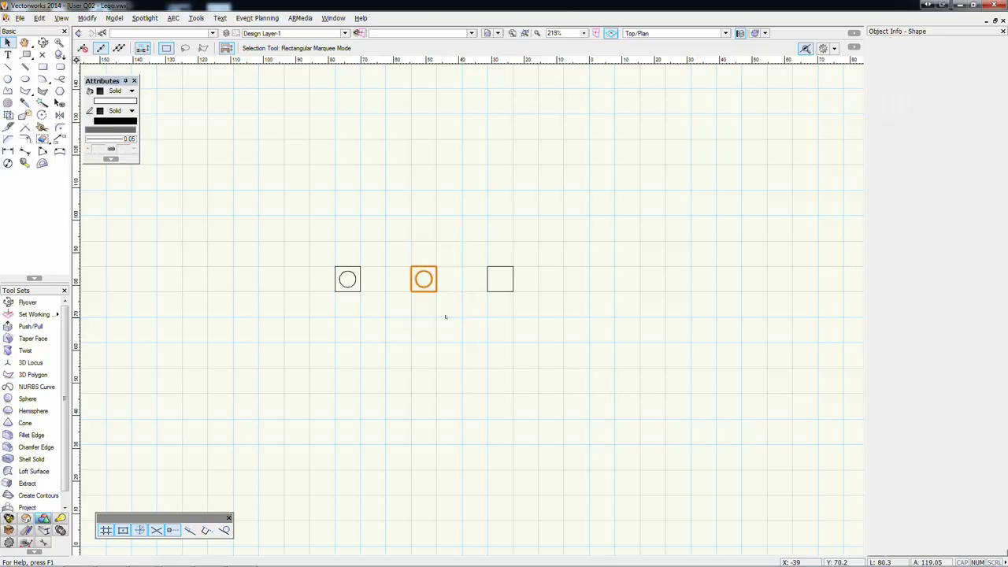
right_click(423, 281)
click(463, 292)
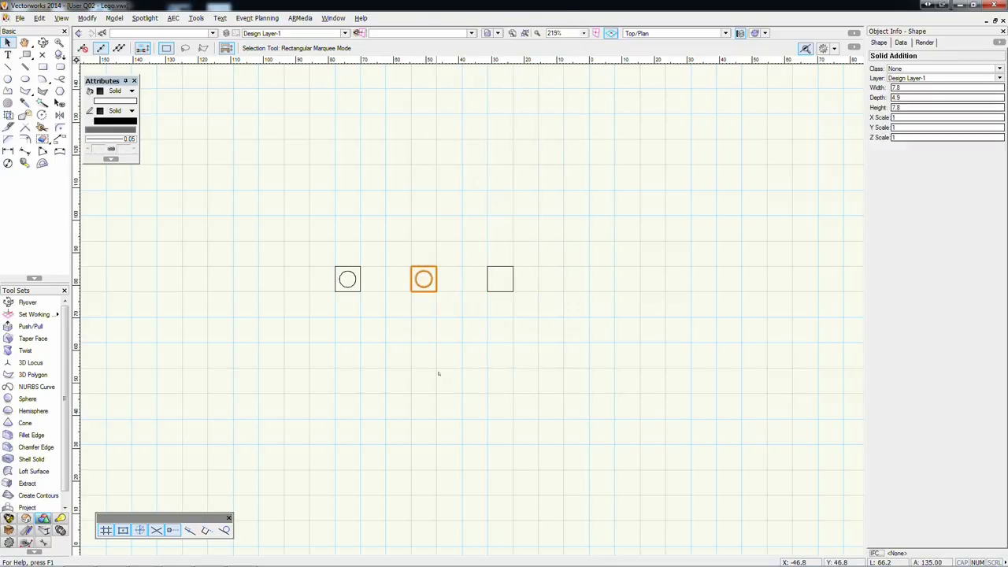
click(439, 373)
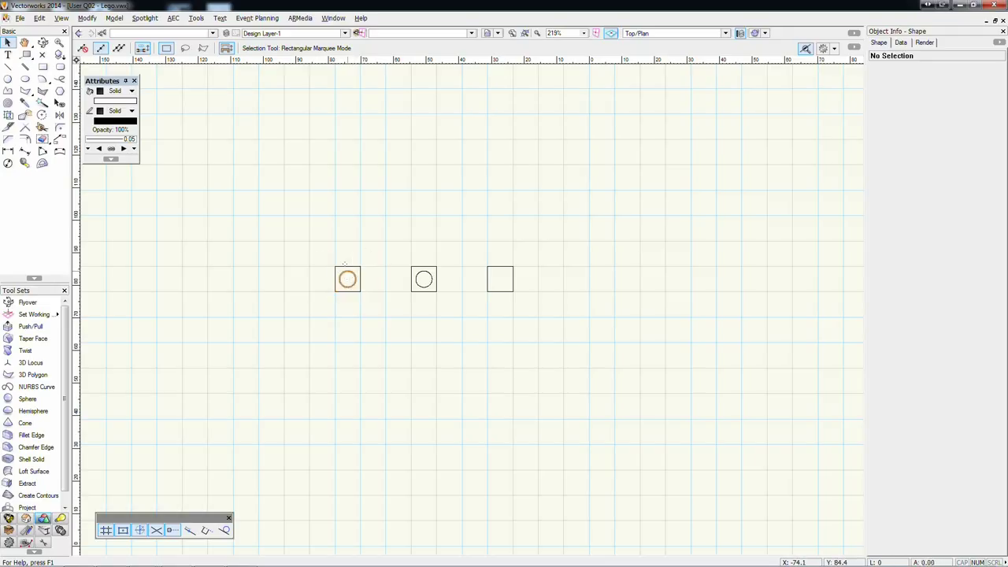
Set the bottom Z of the left stud extrude to 3.2*3, giving 9.6 mm
click(347, 277)
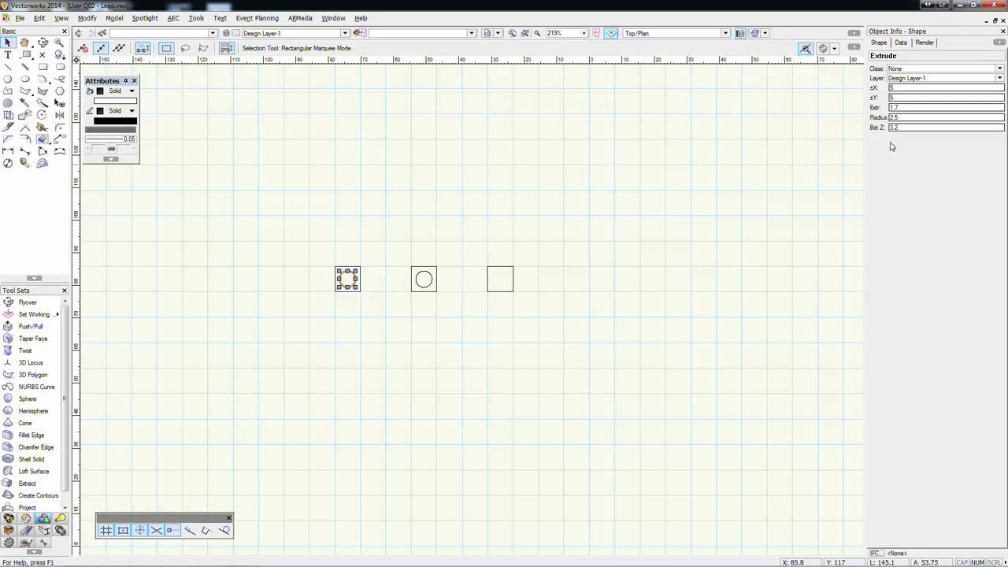
double_click(912, 128)
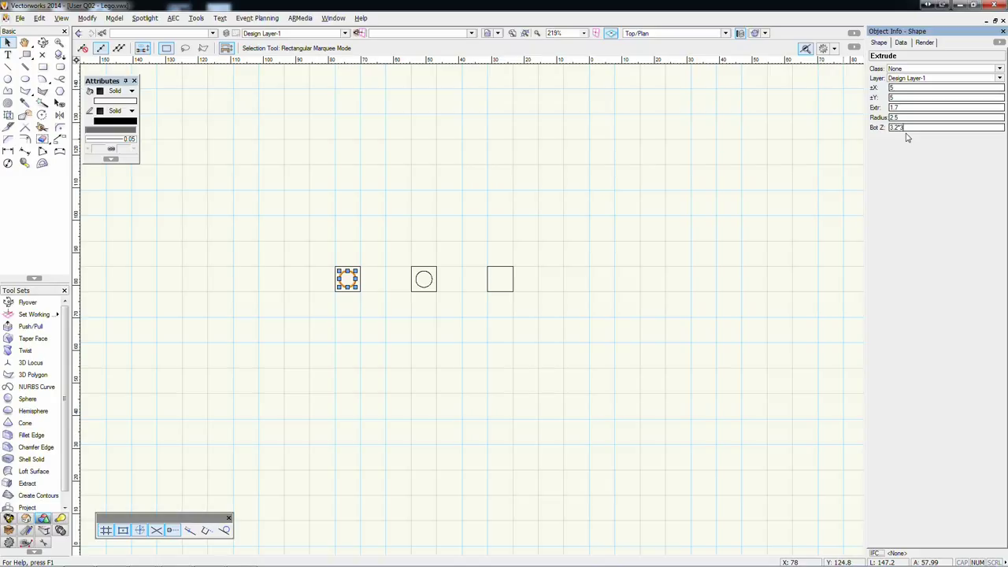
key(Return)
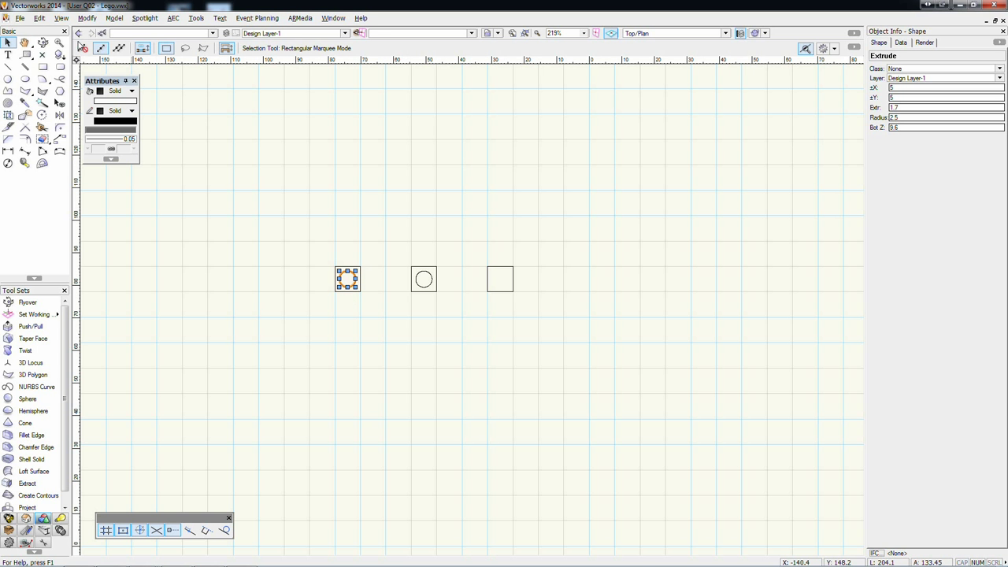
Orbit to a 3D view and set the left square's extrusion height to 9.6 mm
click(42, 42)
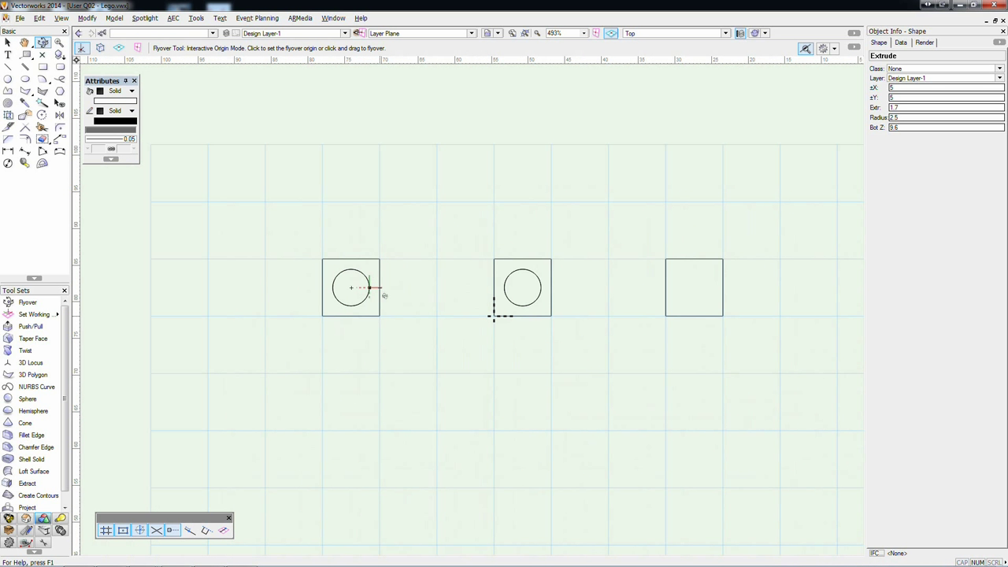
drag(433, 308, 427, 243)
click(8, 42)
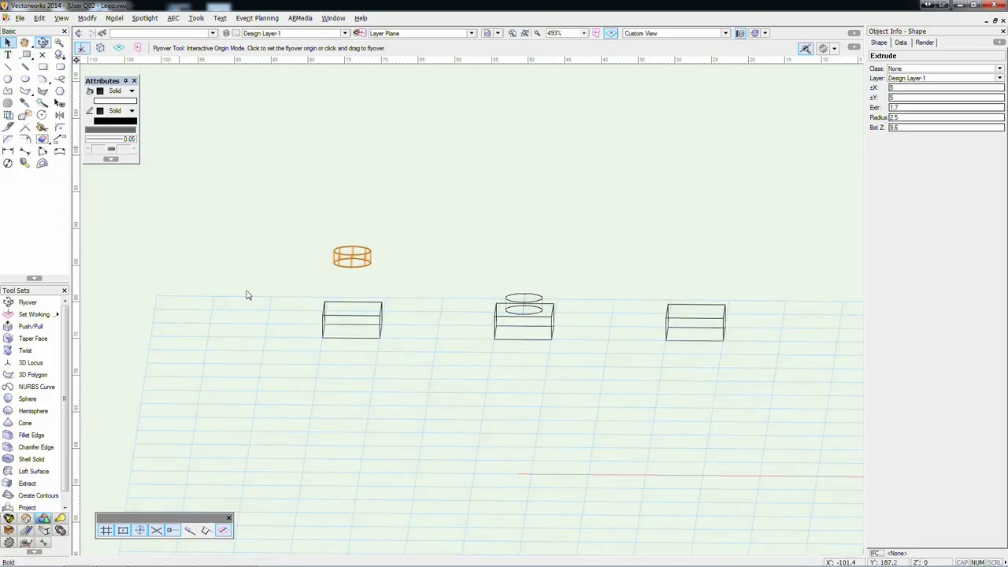
click(322, 314)
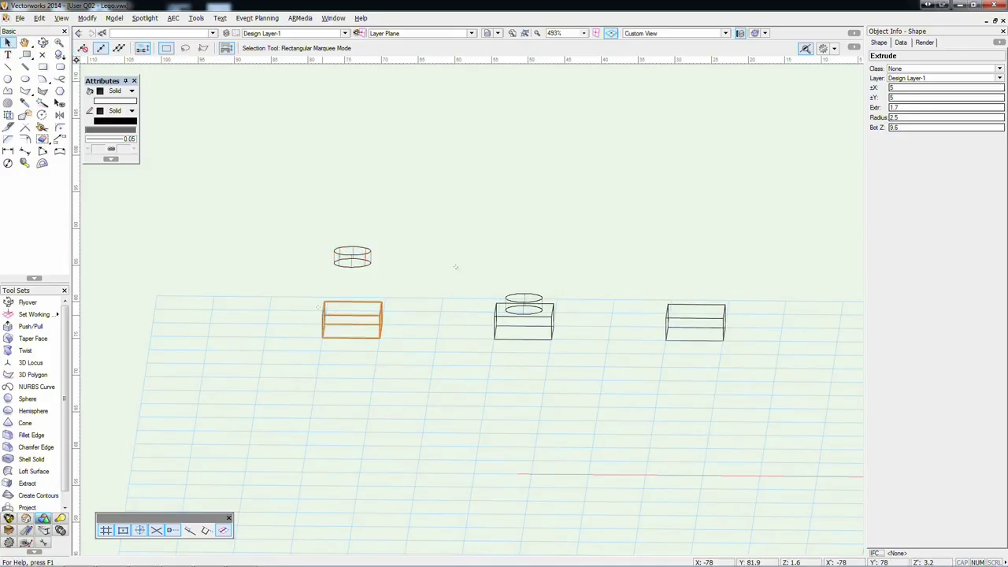
double_click(906, 108)
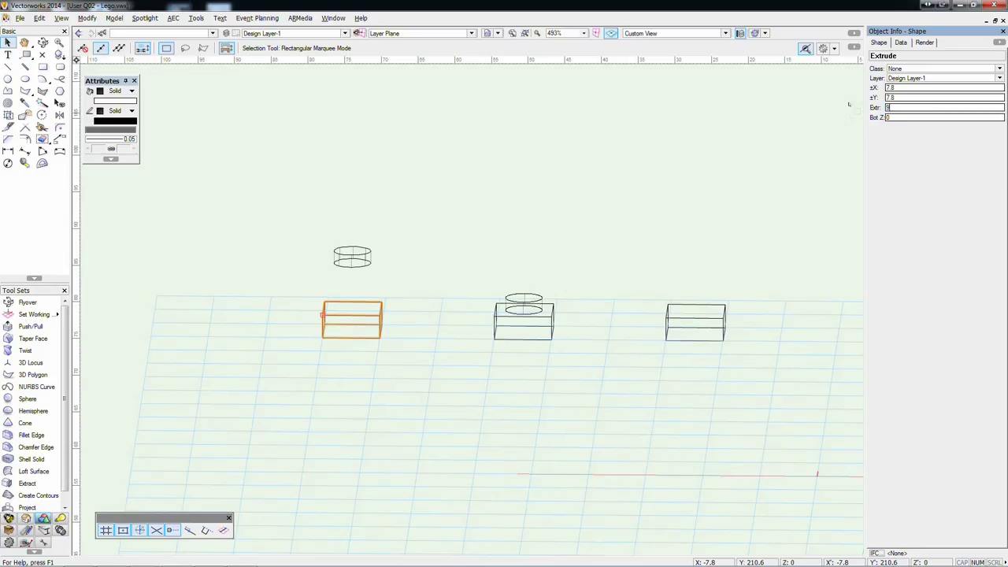
key(Return)
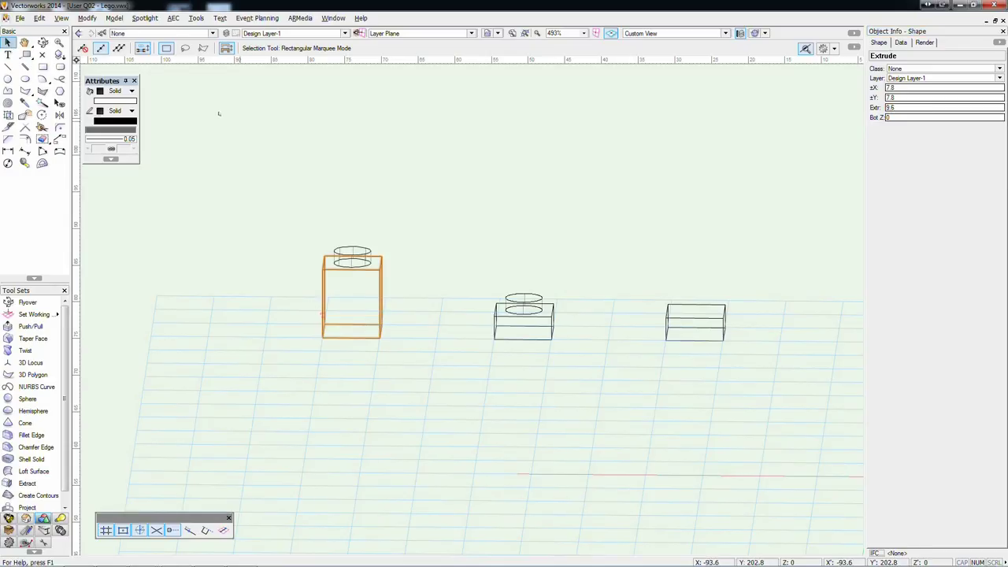
Combine the tall left block and its stud into one solid with Add Solids
drag(277, 164, 464, 410)
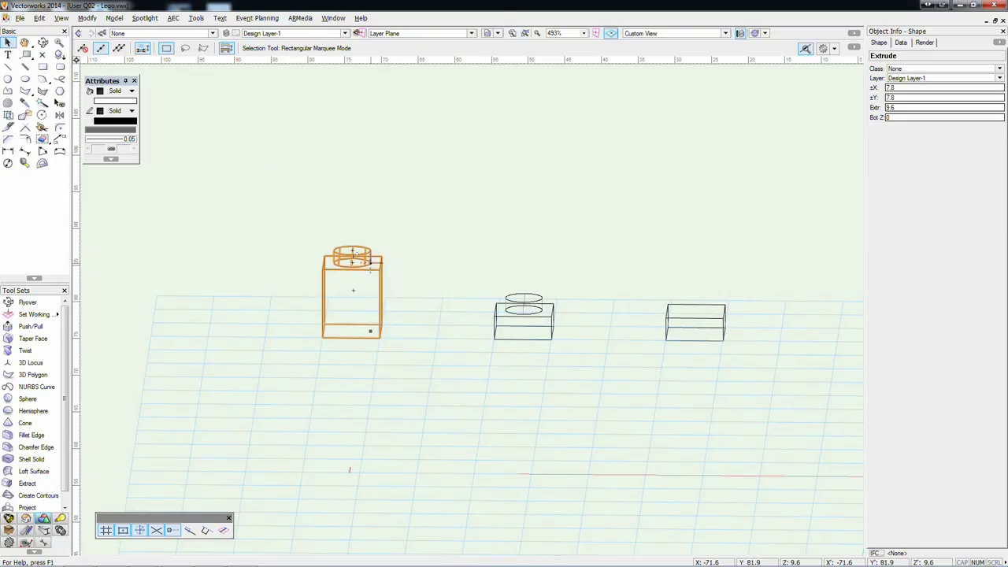
right_click(367, 349)
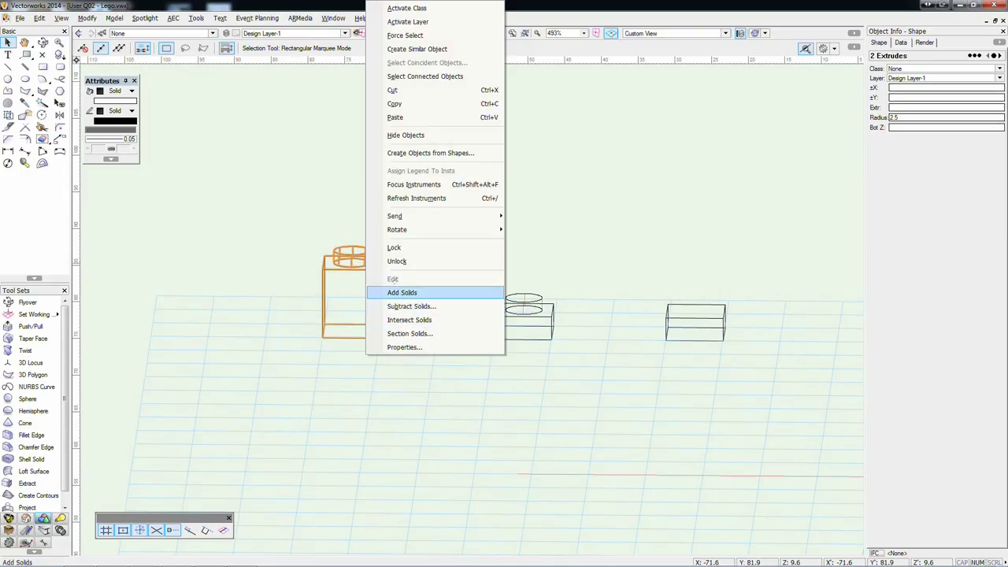
click(405, 292)
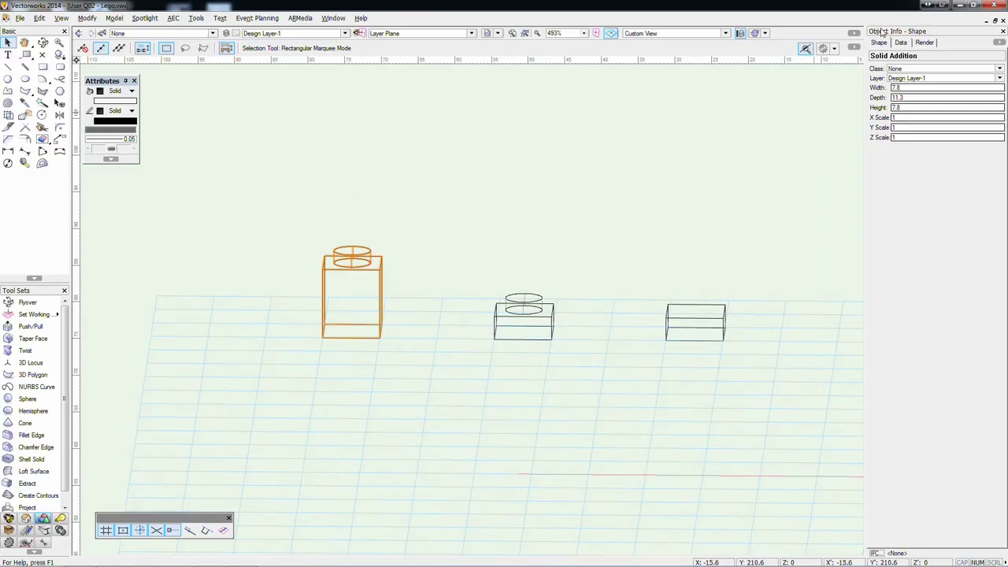
click(415, 298)
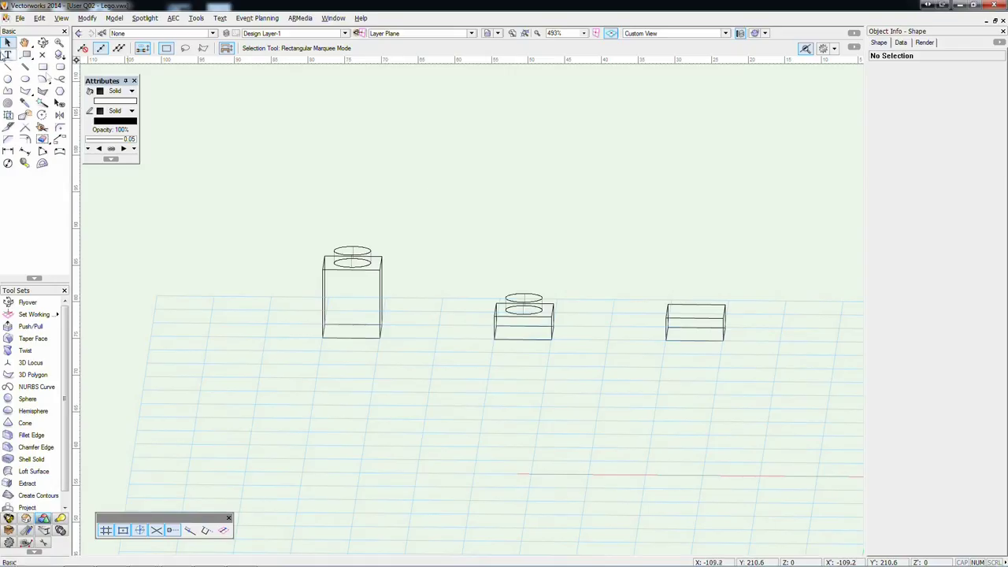
In Top/Plan view, duplicate the three bricks 15.6 mm below the originals, and duplicate those copies again directly beneath, edge to edge
key(ctrl+5)
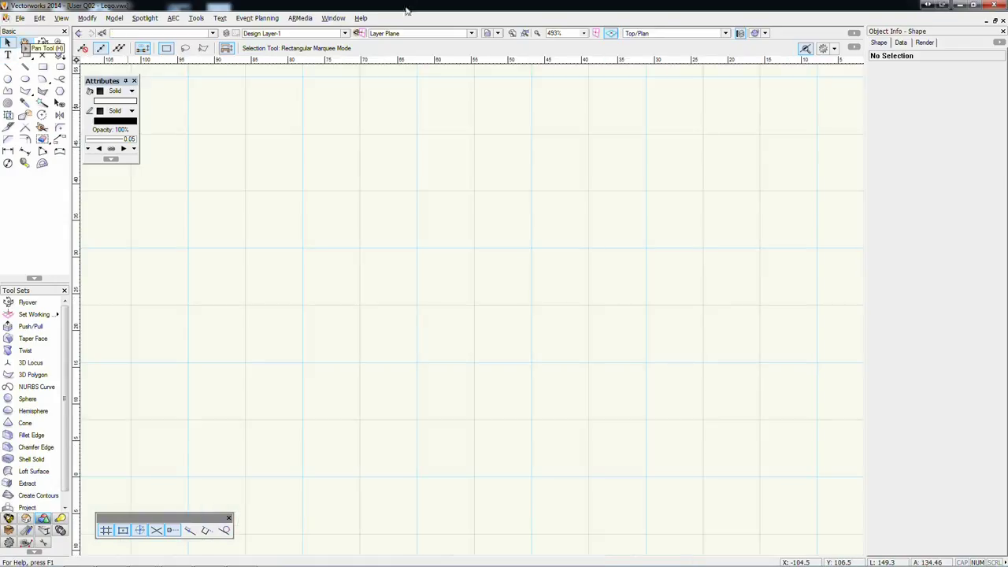
scroll(504, 250, down, 8)
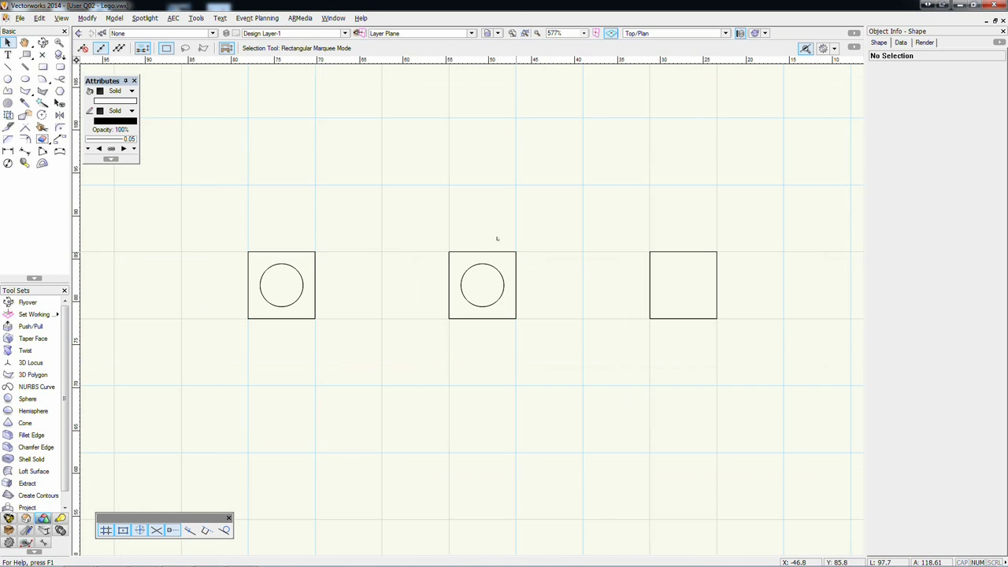
drag(424, 219, 633, 276)
scroll(503, 250, up, 5)
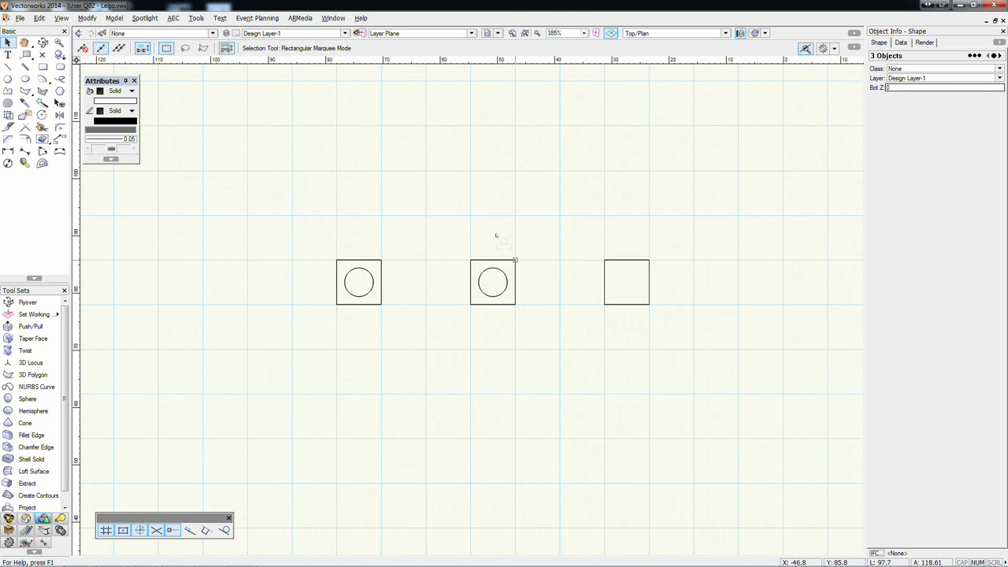
drag(485, 249, 491, 366)
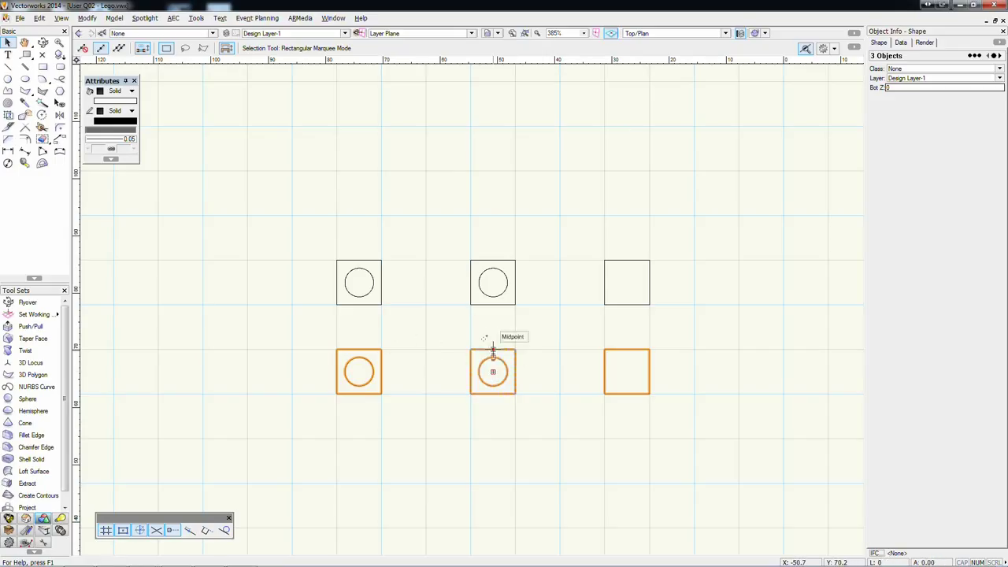
drag(493, 349, 487, 387)
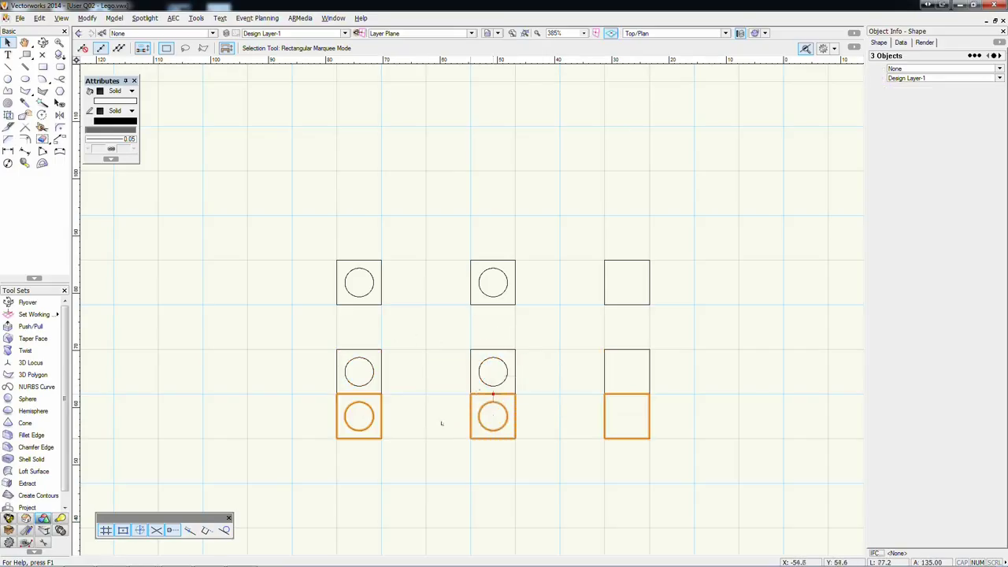
click(441, 420)
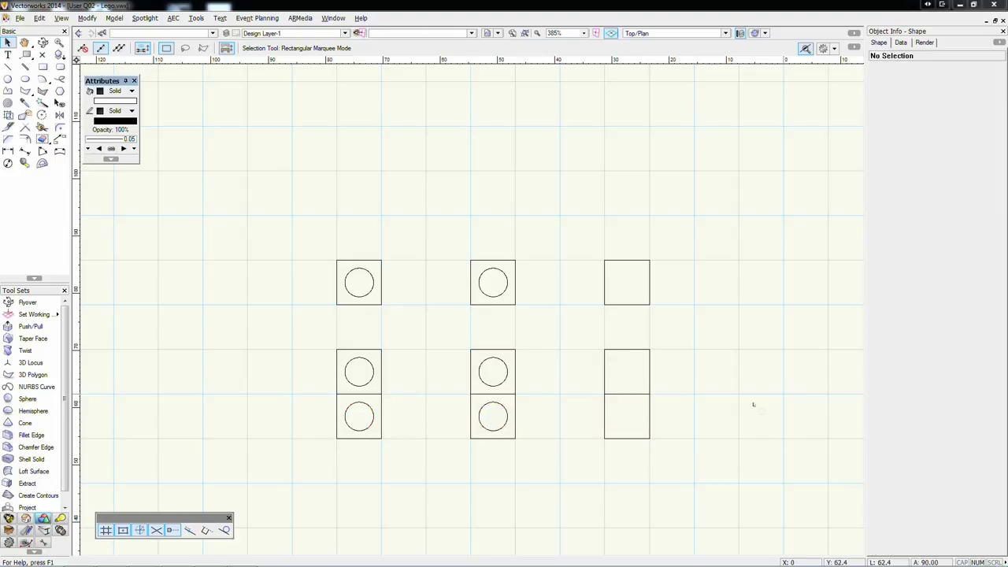
Combine the two adjoining studless copies in the right column into one solid with Add Solids
drag(677, 328, 557, 510)
right_click(611, 393)
click(647, 331)
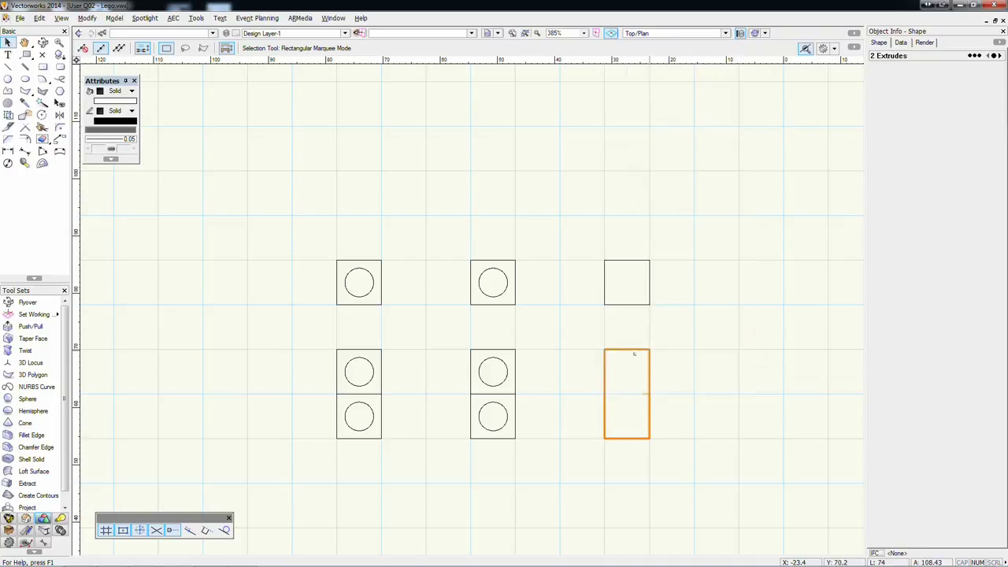
click(551, 440)
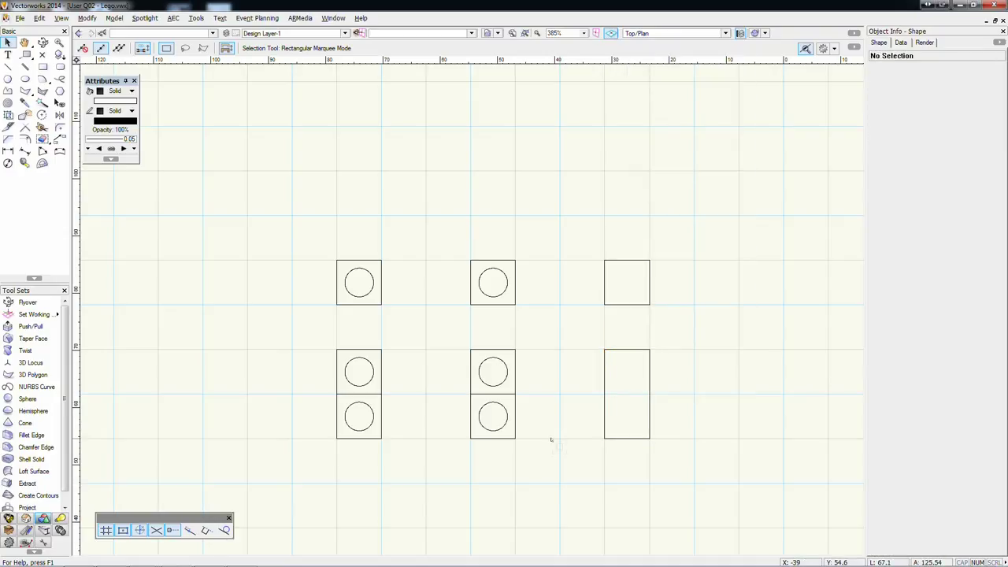
Combine the two adjoining studded bricks in the middle column into one solid with Add Solids
drag(556, 334, 428, 477)
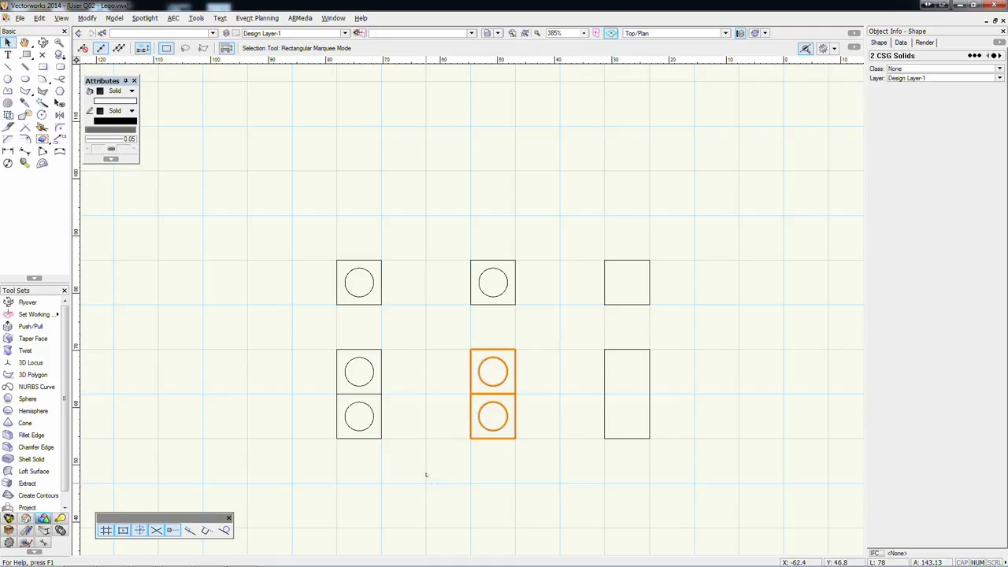
click(88, 18)
mouse_move(114, 18)
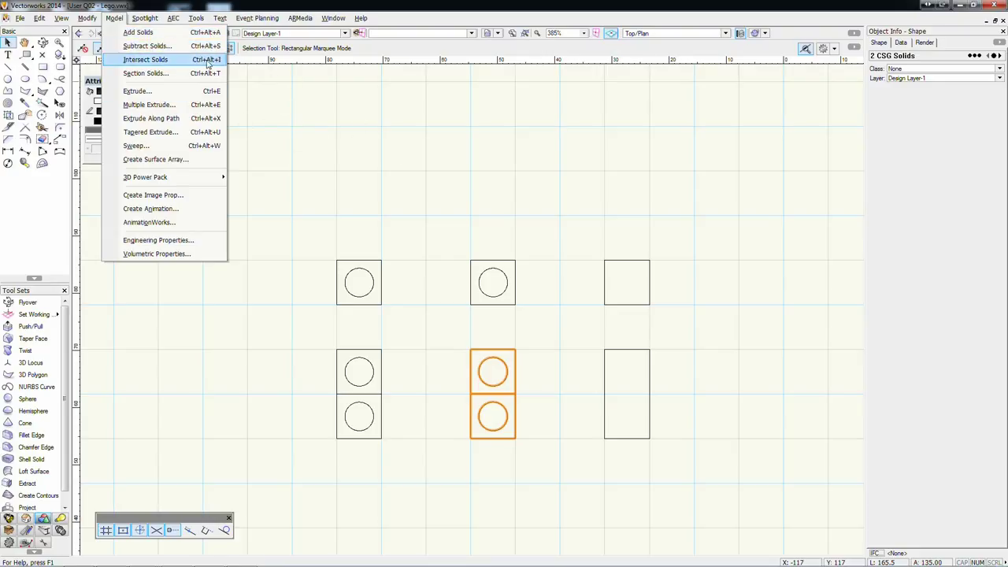
click(359, 225)
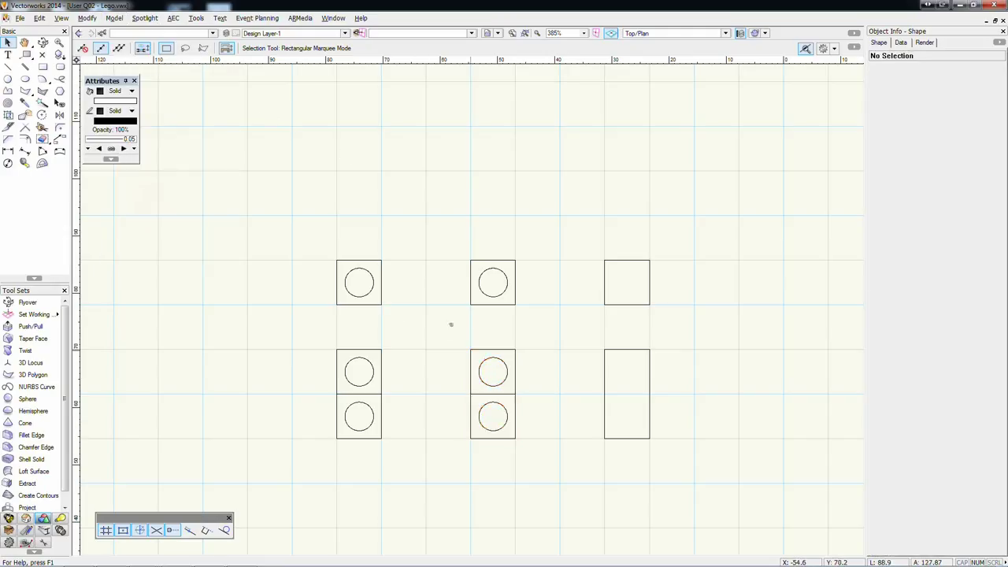
drag(456, 333, 547, 464)
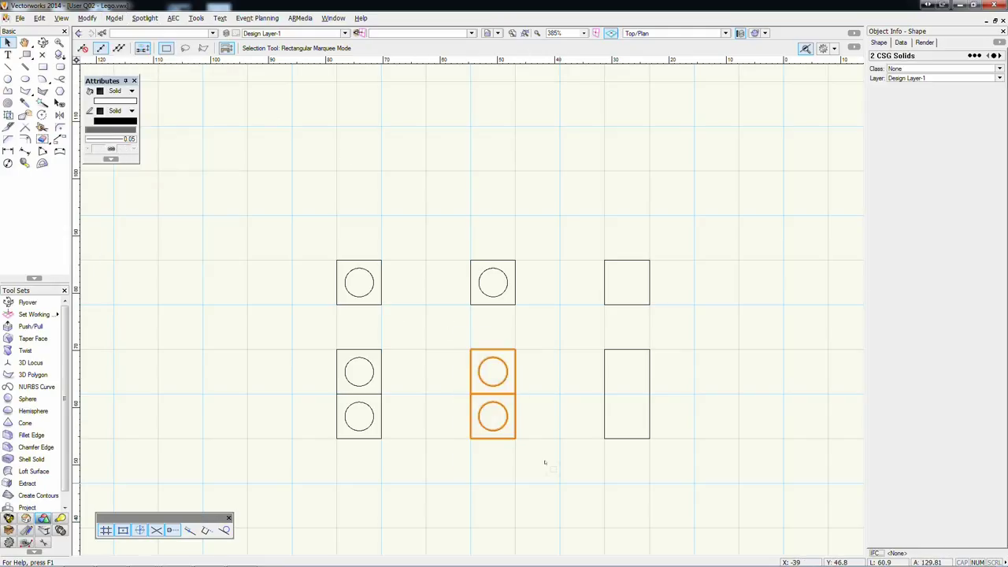
key(ctrl+alt+a)
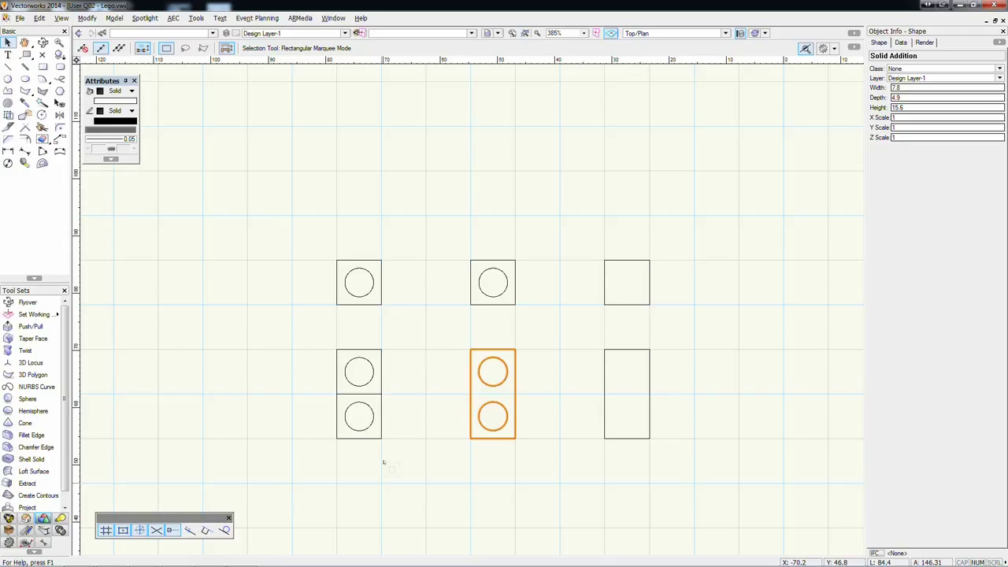
Combine the two adjoining tall studded bricks in the left column into one solid with Add Solids
click(96, 19)
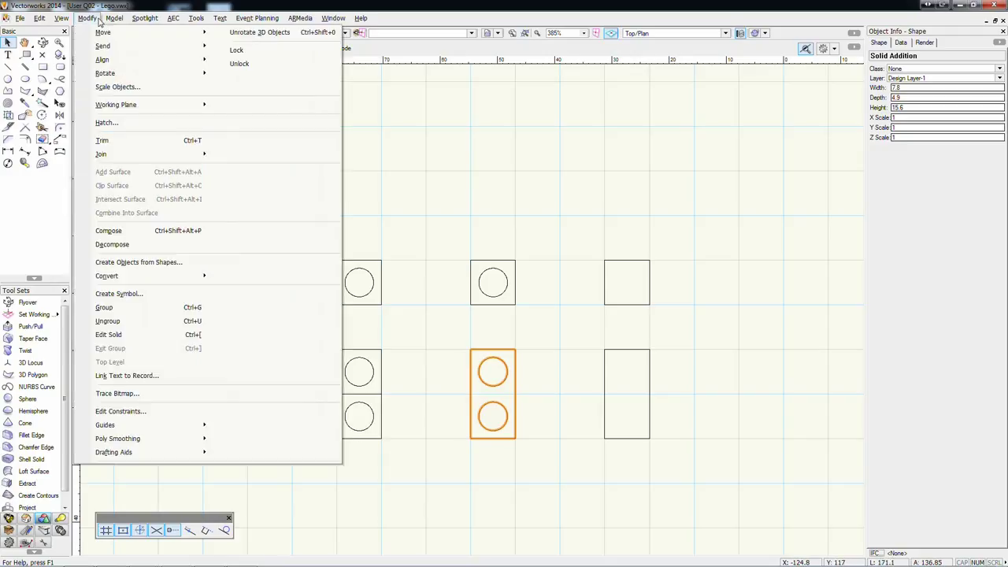
click(103, 21)
click(286, 333)
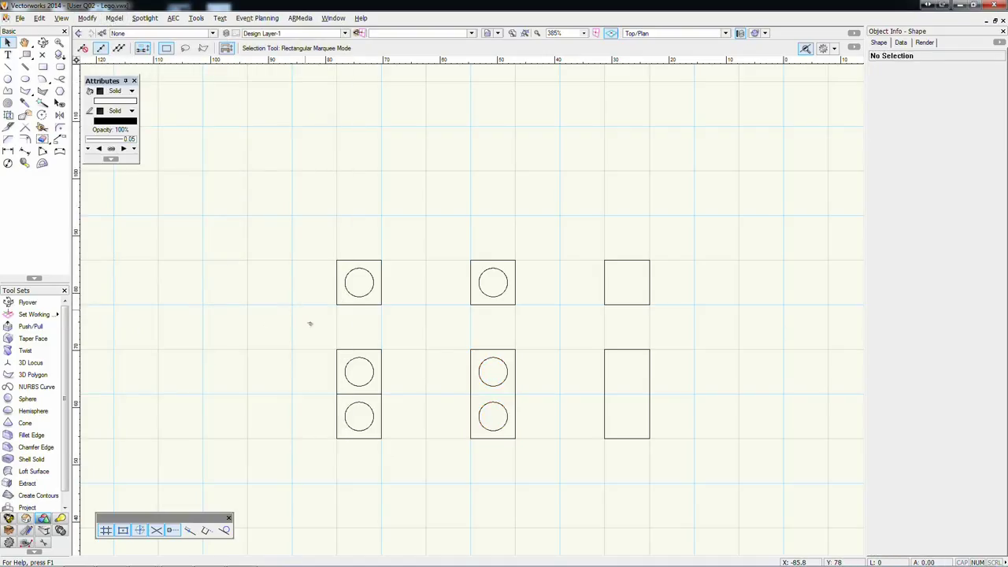
drag(304, 308, 425, 471)
key(ctrl+a)
click(284, 322)
drag(292, 330, 364, 405)
drag(421, 335, 290, 466)
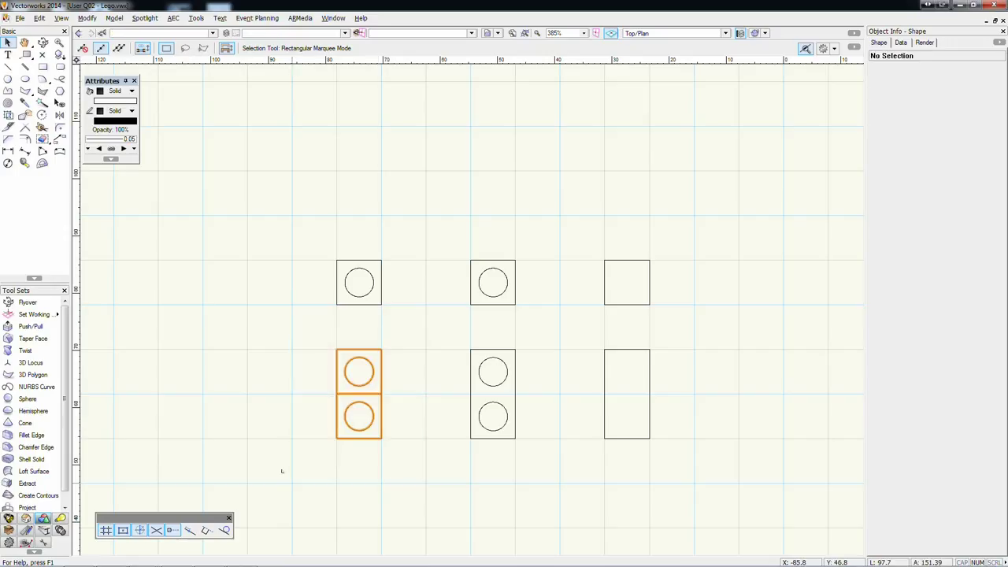
key(ctrl+alt+a)
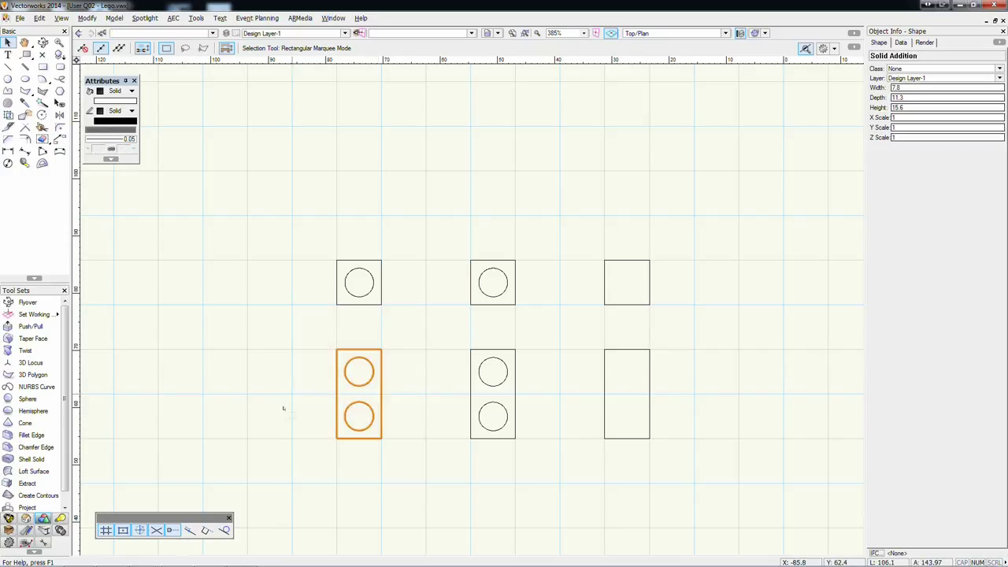
click(268, 372)
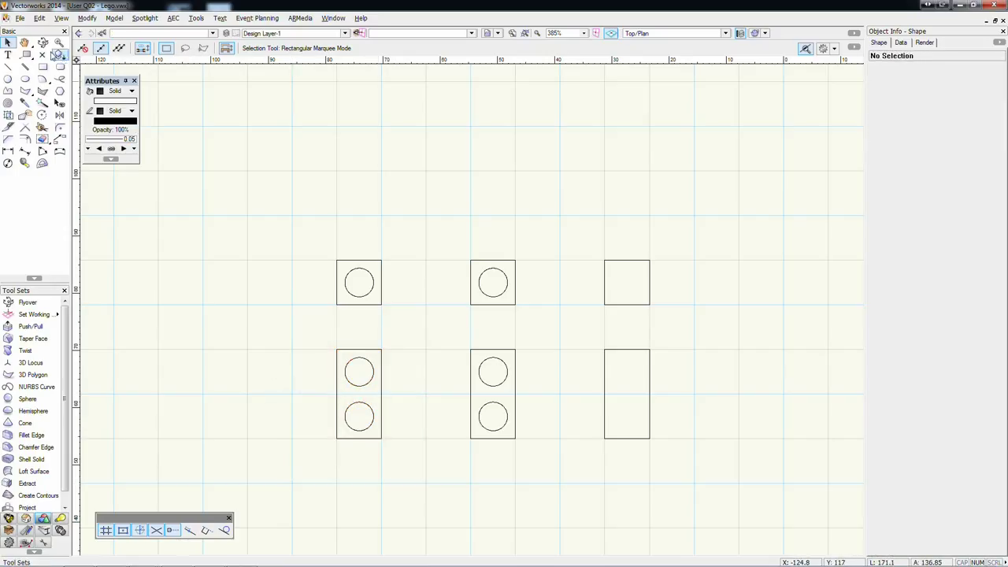
Orbit around the bricks in 3D to inspect the merged solids, and return to Top/Plan view
click(42, 42)
mouse_move(425, 304)
mouse_down()
mouse_move(450, 349)
mouse_move(422, 304)
mouse_move(393, 296)
mouse_move(367, 341)
mouse_move(399, 343)
mouse_move(386, 353)
mouse_up()
key(x)
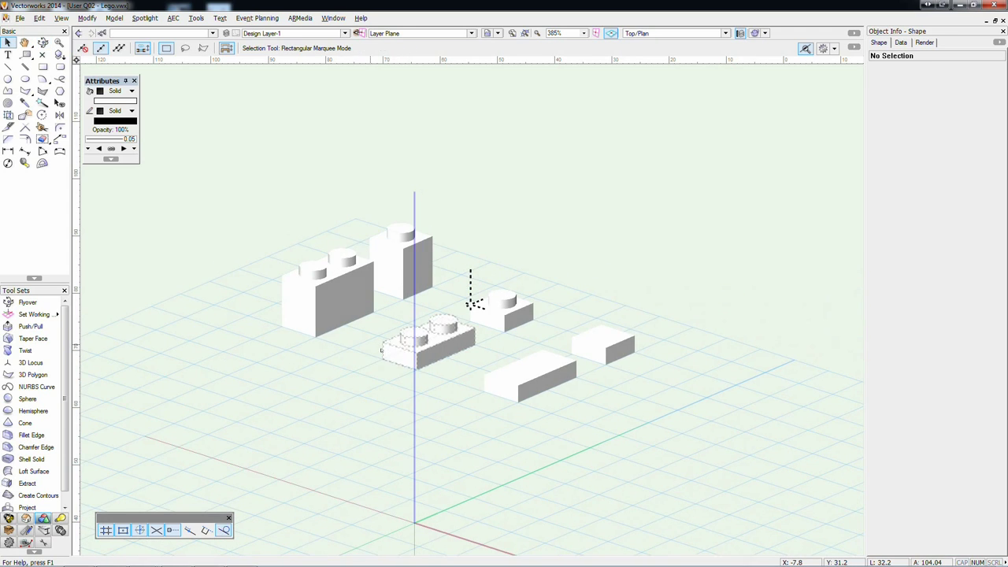
key(5)
Build three 2x2 bricks below the 1x2 row from side-by-side duplicates of the 1x2 bricks, merging each pair with Add Solids
scroll(357, 339, down, 5)
middle_drag(357, 340, 504, 323)
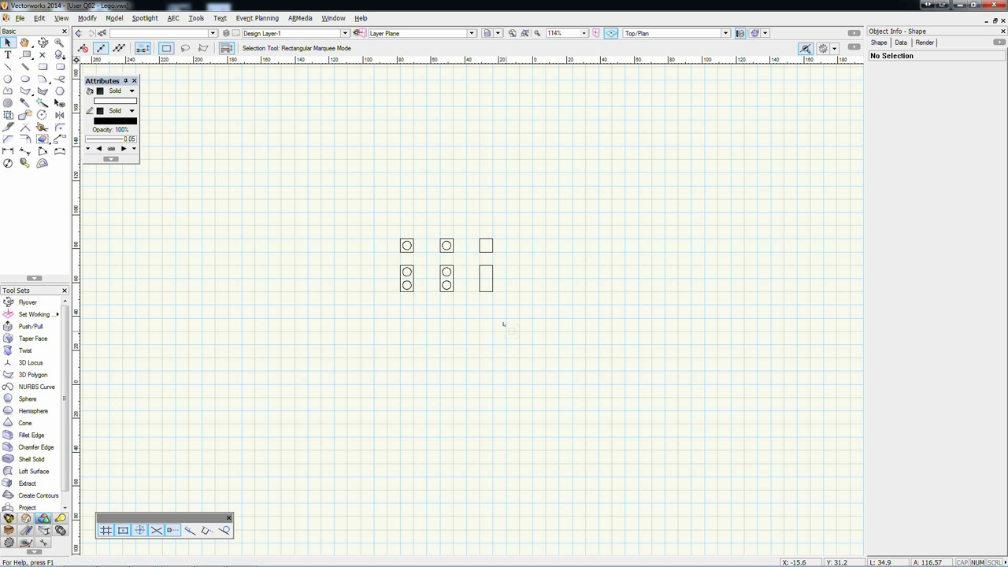
scroll(504, 323, up, 3)
drag(239, 135, 534, 285)
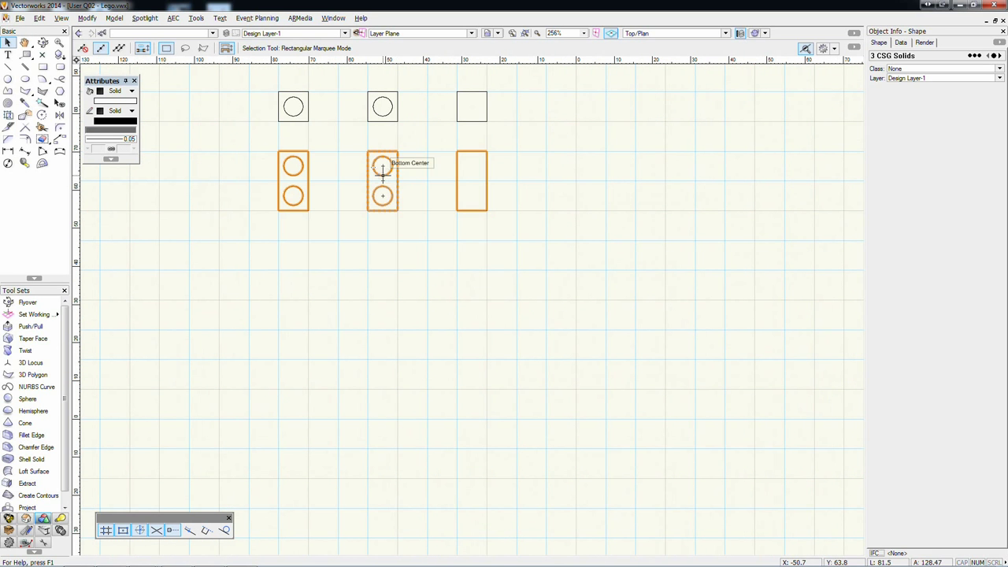
drag(378, 166, 307, 270)
drag(234, 221, 461, 213)
key(ctrl+alt+a)
key(ctrl+alt+a)
click(463, 361)
Build three 2x4 bricks below the 2x2 row from end-to-end duplicates of the 2x2 bricks, merging each pair with Add Solids
scroll(463, 361, down, 2)
drag(292, 263, 617, 360)
drag(382, 309, 385, 370)
drag(331, 335, 401, 423)
key(ctrl+alt+a)
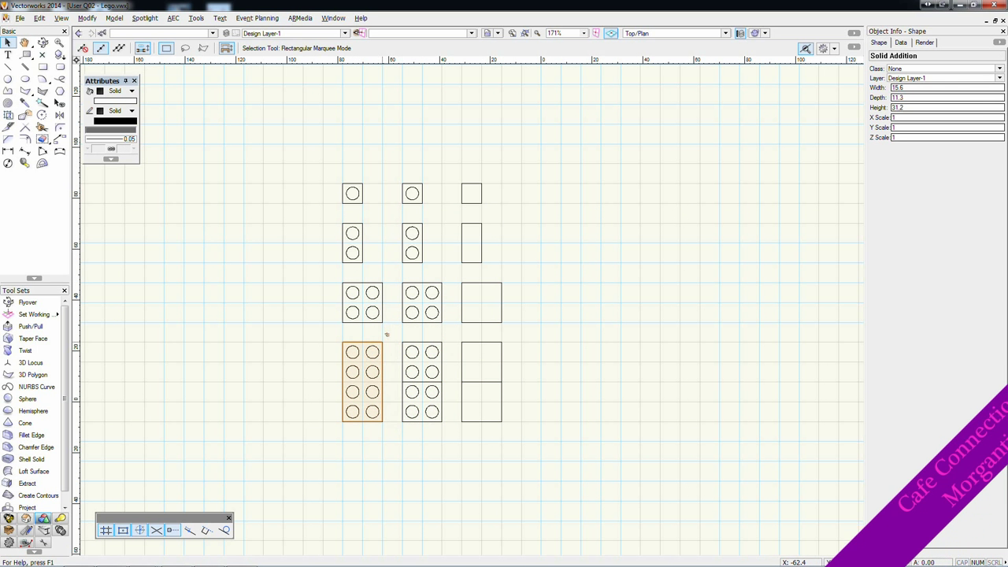
drag(390, 333, 448, 429)
key(ctrl+alt+a)
click(525, 450)
Build three 2x8 bricks below the 2x4 row from end-to-end duplicates of the 2x4 bricks, merging each pair with Add Solids
drag(323, 334, 504, 425)
drag(423, 338, 429, 400)
drag(317, 295, 386, 466)
key(ctrl+alt+a)
drag(397, 299, 448, 472)
key(ctrl+alt+a)
drag(455, 298, 527, 523)
key(ctrl+alt+a)
click(503, 472)
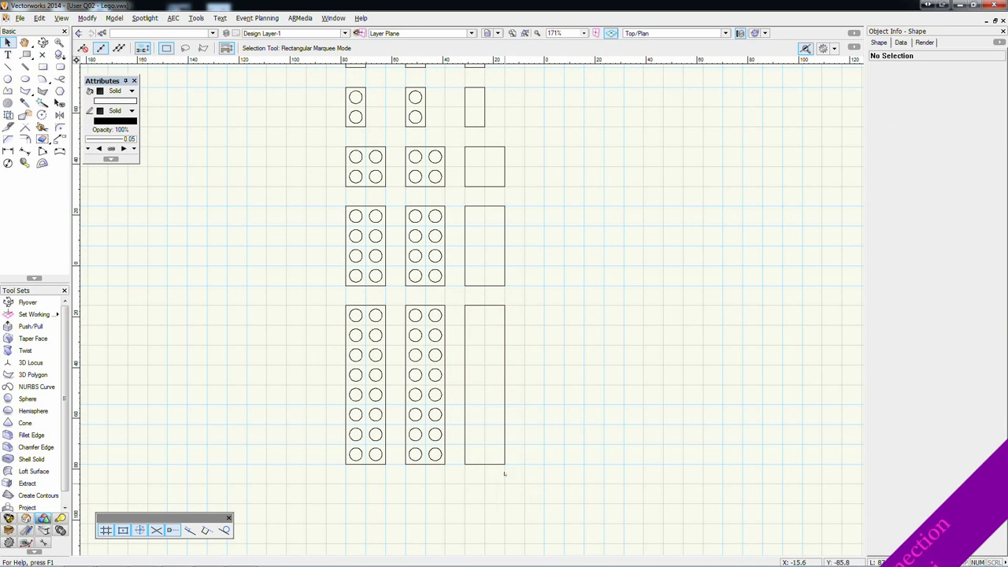
Build three 1x4 bricks left of the 2x4 row from end-to-end duplicates of the 1x2 bricks, merging each pair with Add Solids
scroll(387, 326, down, 2)
middle_drag(374, 277, 456, 322)
drag(427, 205, 556, 249)
mouse_move(488, 211)
ctrl+mouse_down()
mouse_move(359, 207)
mouse_move(355, 301)
mouse_move(371, 338)
ctrl+mouse_up()
scroll(355, 205, up, 3)
scroll(355, 205, down, 2)
drag(293, 298, 338, 385)
key(ctrl+alt+a)
drag(360, 300, 394, 390)
drag(411, 299, 453, 419)
key(ctrl+alt+a)
Build three 1x8 bricks beside the 2x8 row from end-to-end duplicates of the 1x4 bricks, merging each pair with Add Solids
drag(299, 298, 463, 406)
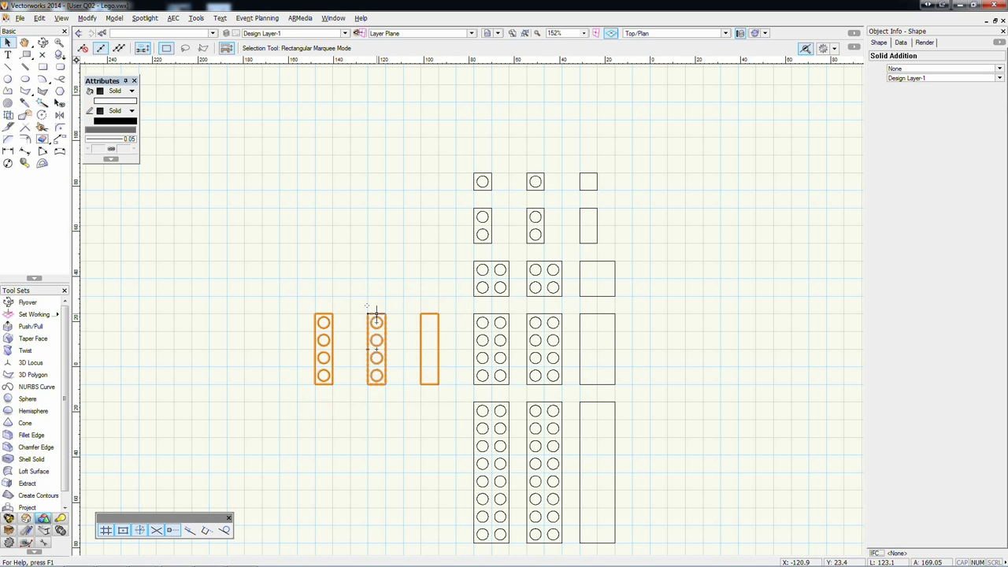
ctrl+drag(375, 322, 376, 481)
middle_drag(254, 389, 260, 252)
drag(274, 247, 337, 417)
key(ctrl+alt+a)
drag(354, 256, 394, 362)
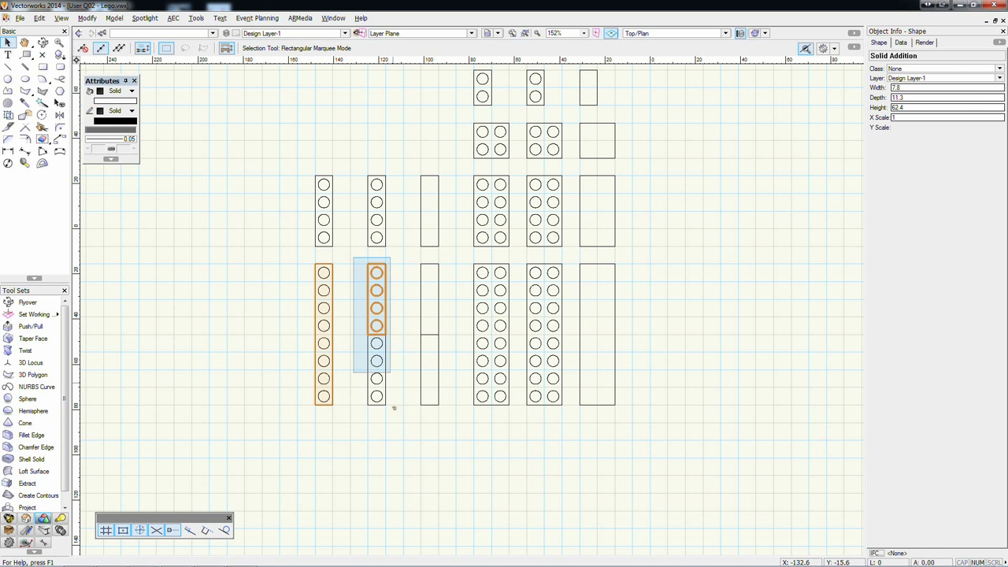
key(ctrl+alt+a)
drag(411, 261, 453, 414)
key(ctrl+alt+a)
Duplicate the three 1x4 bricks about 70 mm to the left, keeping them in the same row
middle_drag(436, 422, 514, 484)
drag(383, 218, 529, 315)
drag(454, 236, 288, 236)
scroll(304, 228, up, 1)
scroll(289, 236, down, 1)
Attach duplicates of the three 1x2 bricks to the lower ends of the leftmost 1x4 copies and merge them into 1x6 bricks
drag(521, 123, 674, 171)
drag(554, 150, 228, 323)
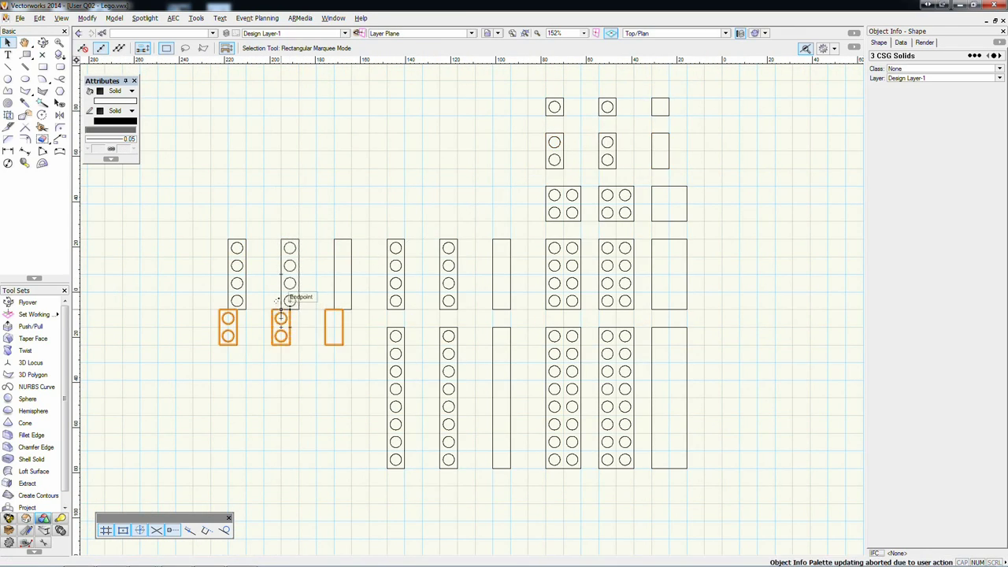
scroll(289, 292, up, 1)
scroll(290, 291, down, 1)
drag(213, 241, 400, 438)
key(ctrl+alt+a)
key(ctrl+alt+a)
Move the whole row of 1x8 and 2x8 bricks down by two stud widths
scroll(283, 425, down, 1)
drag(352, 380, 592, 512)
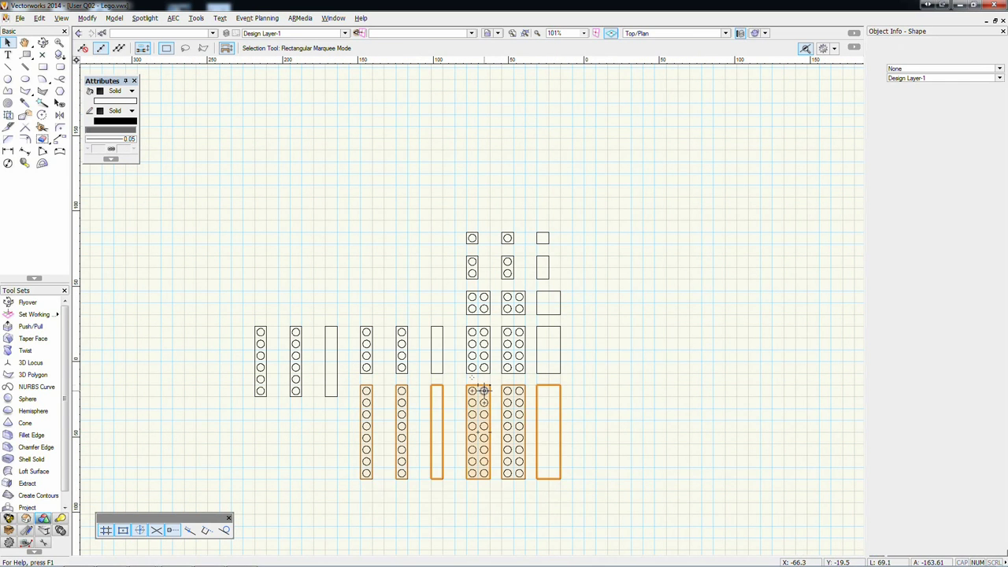
click(606, 384)
middle_drag(562, 415, 547, 386)
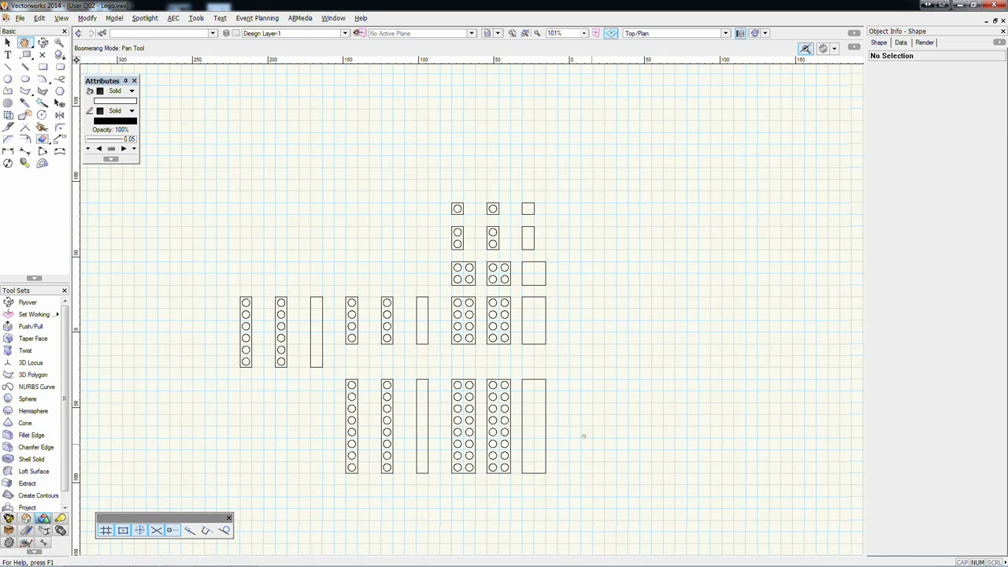
middle_drag(581, 461, 556, 400)
Build three 2x12 bricks below the 2x8 row by joining duplicates of the 2x8 and 2x4 bricks with Add Solids
drag(412, 302, 540, 431)
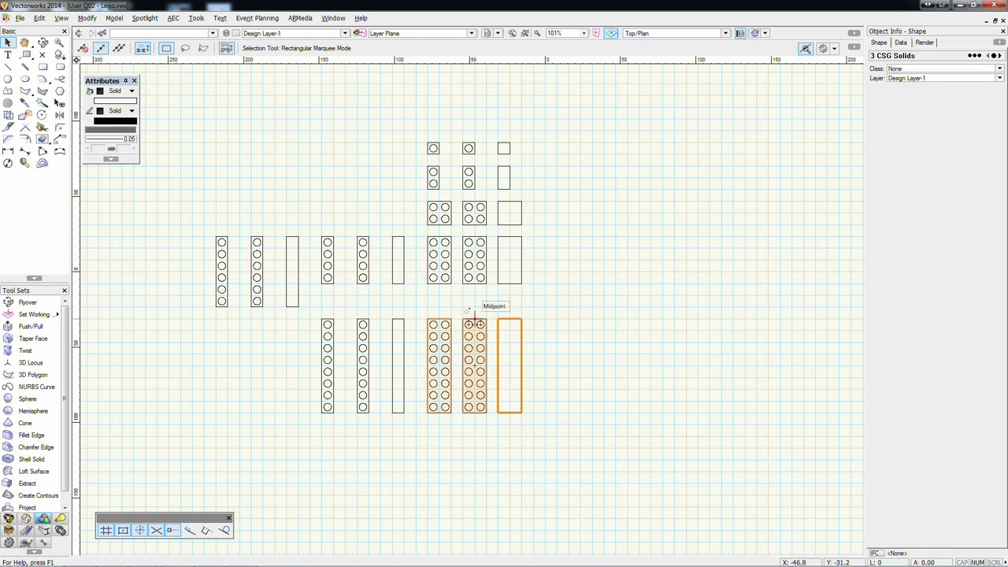
ctrl+drag(469, 325, 469, 431)
ctrl+drag(474, 260, 474, 542)
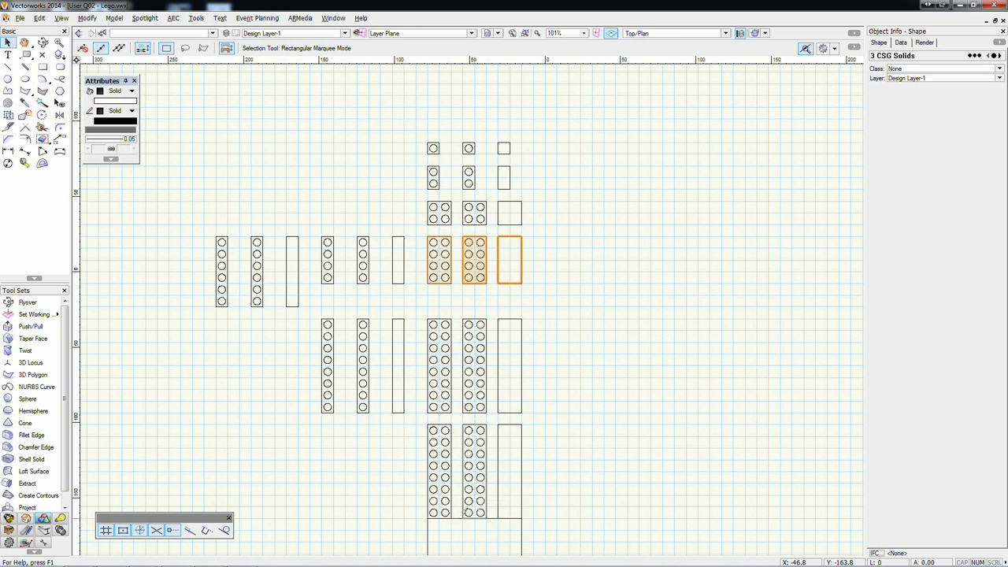
middle_drag(481, 551, 468, 443)
key(ctrl+alt+a)
click(462, 378)
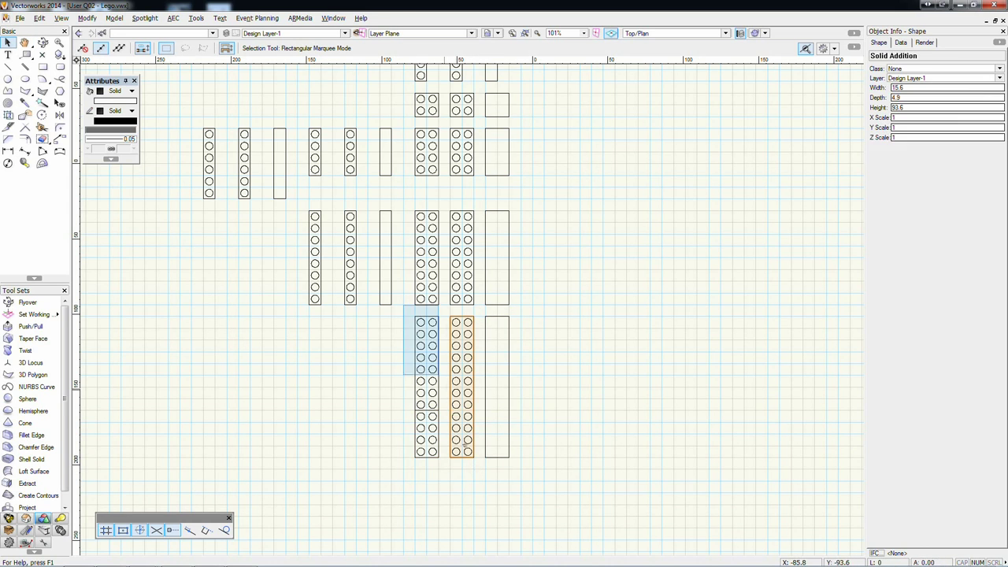
shift+click(425, 378)
click(553, 336)
Duplicate the flat 1x2 brick from the middle column into the empty area right of the brick set, in the same row
middle_drag(564, 333, 613, 438)
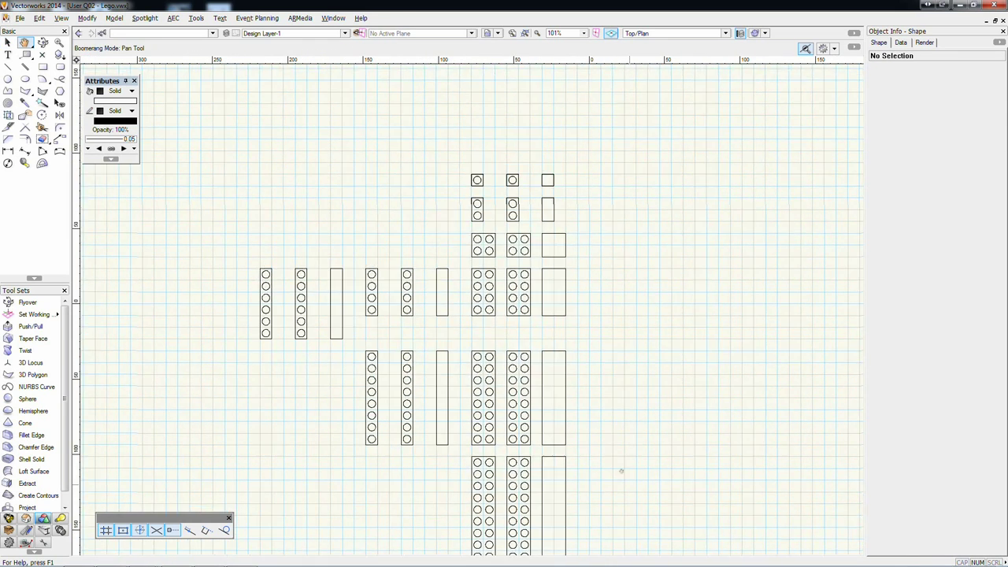
drag(508, 240, 651, 229)
scroll(652, 236, up, 2)
click(588, 223)
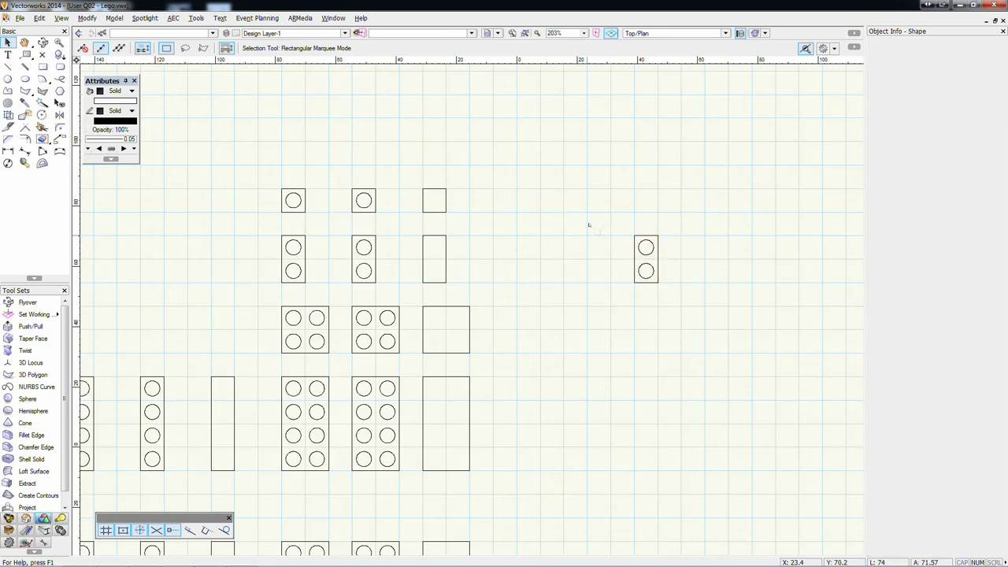
scroll(587, 222, down, 2)
scroll(591, 342, down, 3)
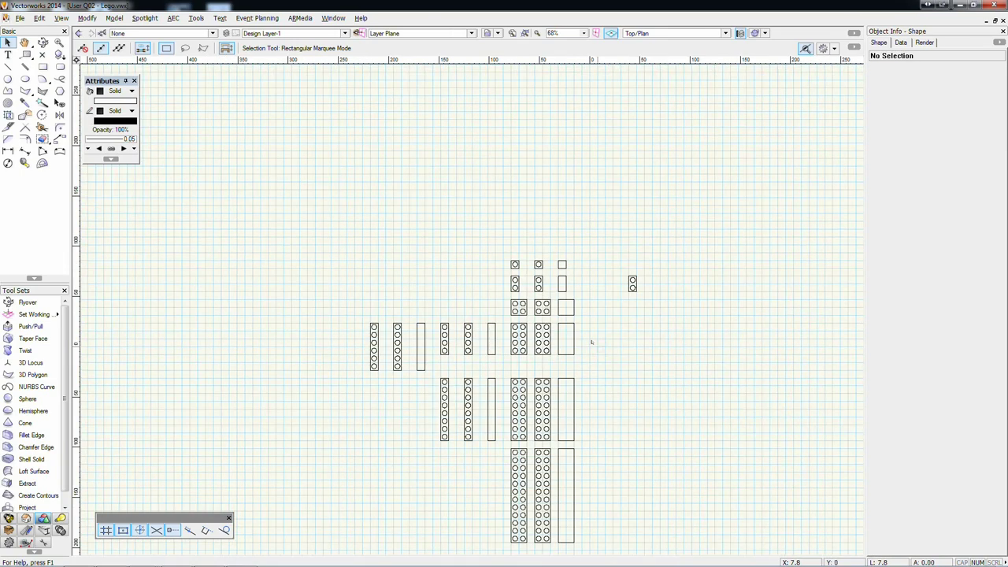
middle_drag(591, 341, 582, 308)
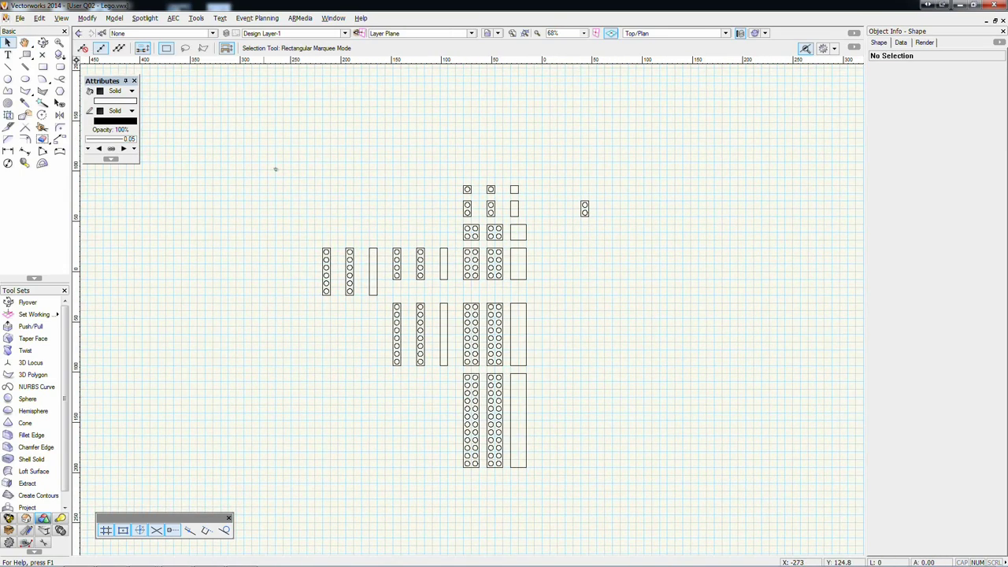
drag(264, 145, 329, 191)
scroll(641, 202, up, 4)
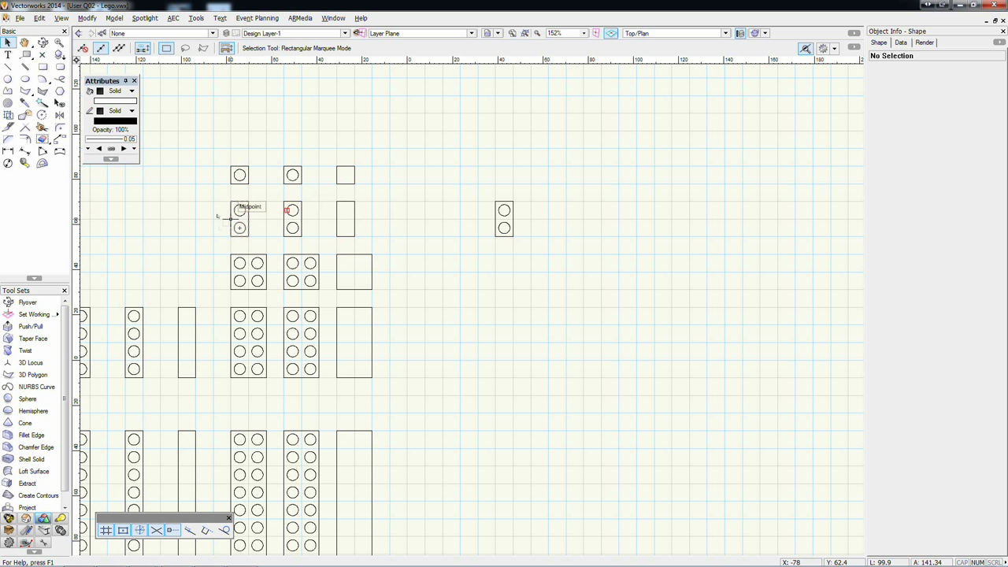
Duplicate the tall 1x2 brick beside the flat copy, and move the flat copy to the right of the tall one
drag(220, 211, 557, 209)
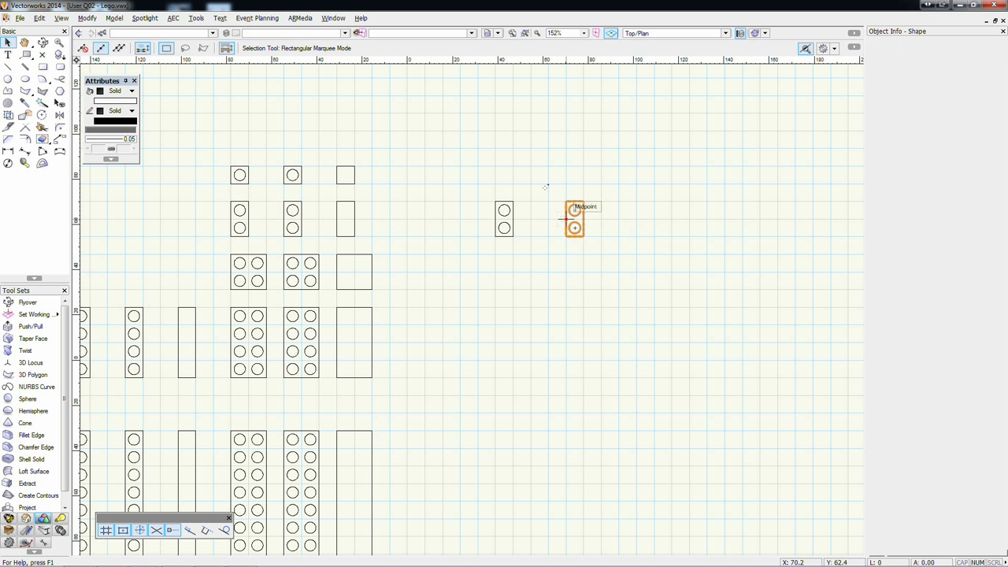
click(530, 169)
middle_drag(553, 148, 482, 201)
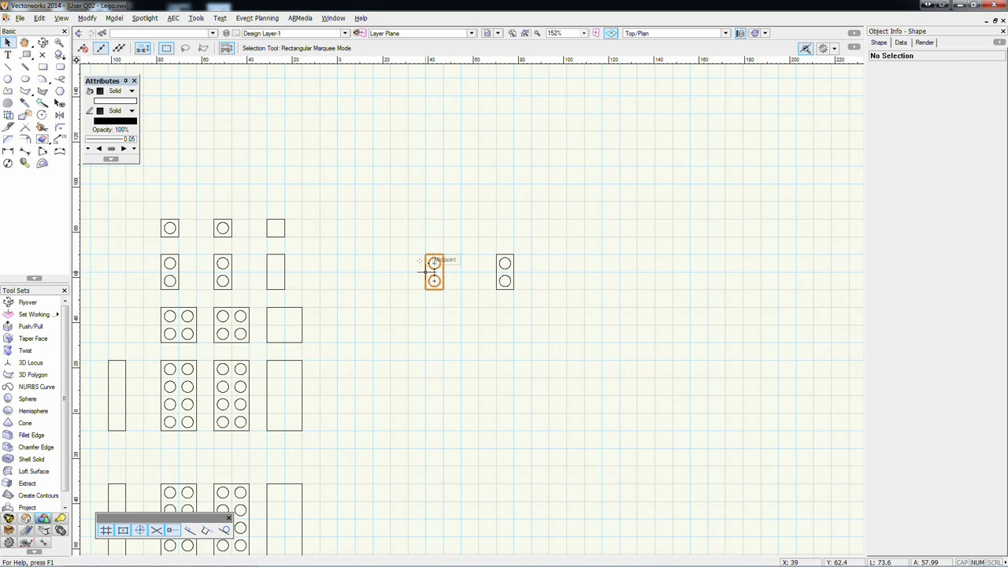
drag(418, 261, 548, 262)
click(582, 254)
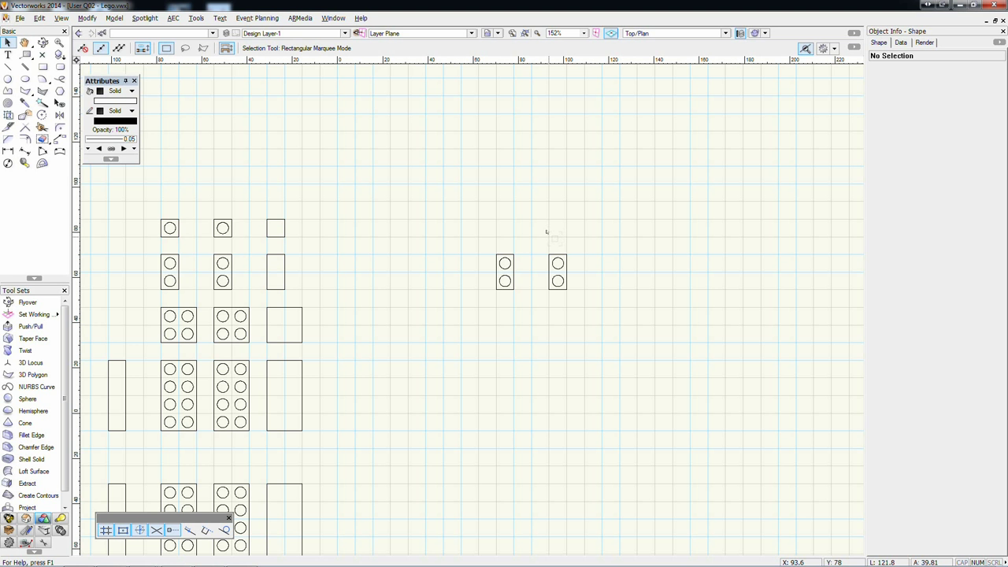
Duplicate the tall 1x4 brick directly below the tall 1x2 copy, level with the original 1x4 row
scroll(583, 270, up, 1)
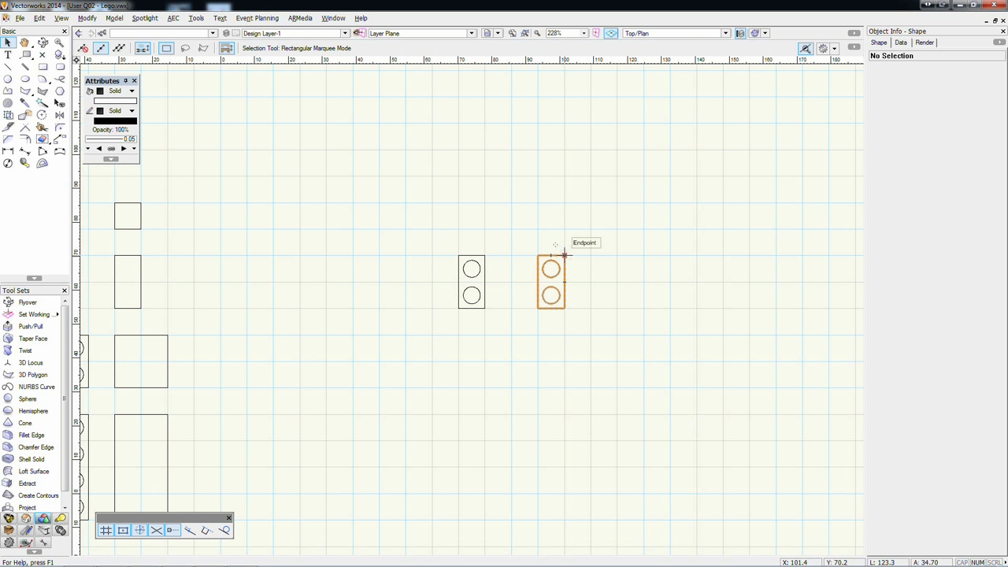
scroll(488, 277, down, 1)
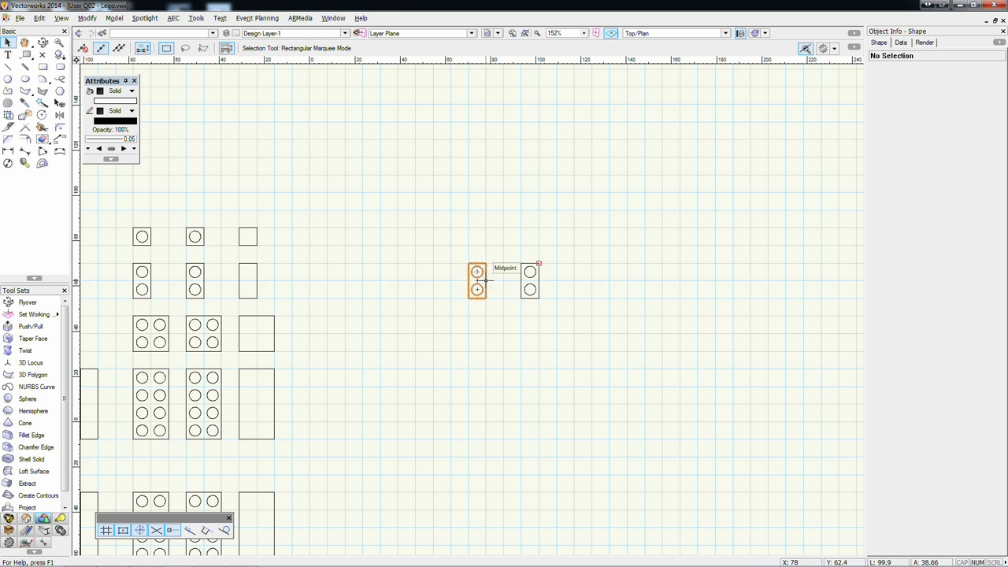
scroll(483, 280, down, 1)
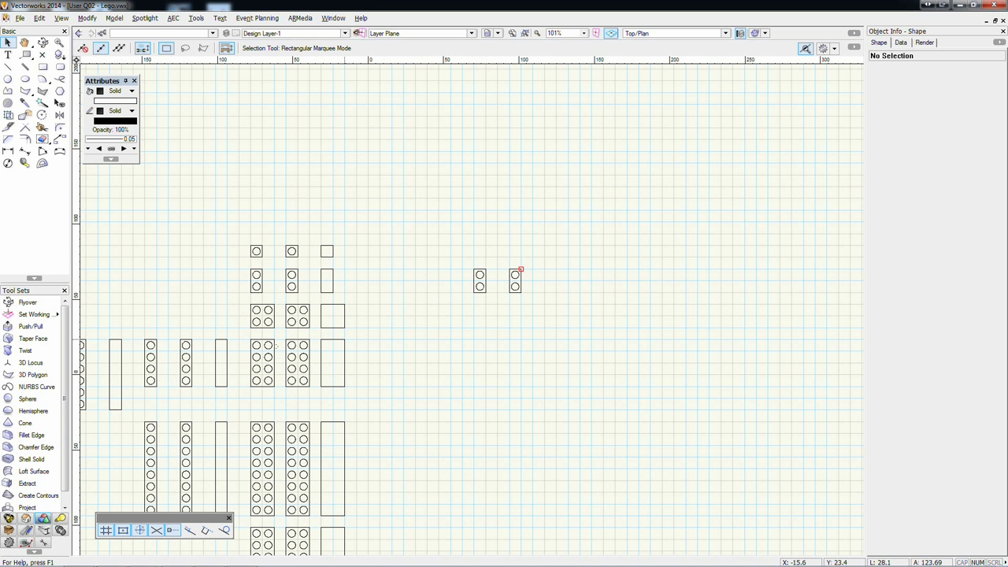
drag(149, 359, 479, 358)
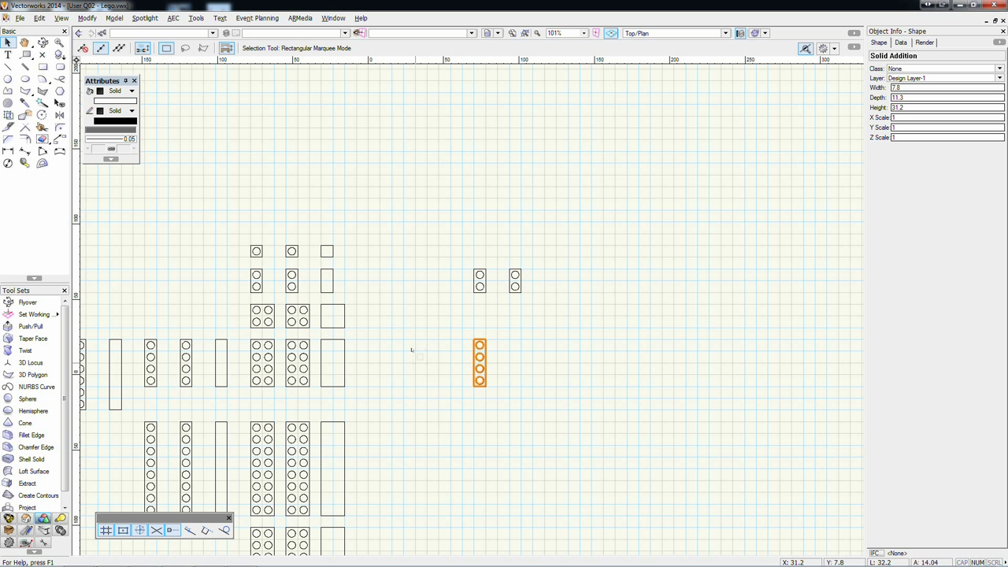
Duplicate the row of three 2x2 bricks to the left, directly above the row of 1x4 bricks
middle_drag(349, 351, 452, 309)
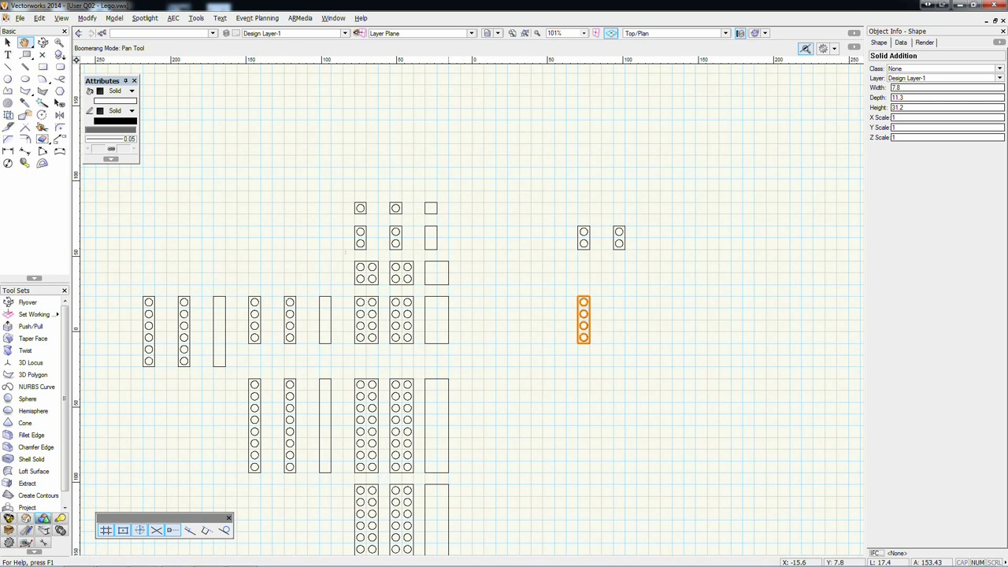
drag(342, 255, 467, 291)
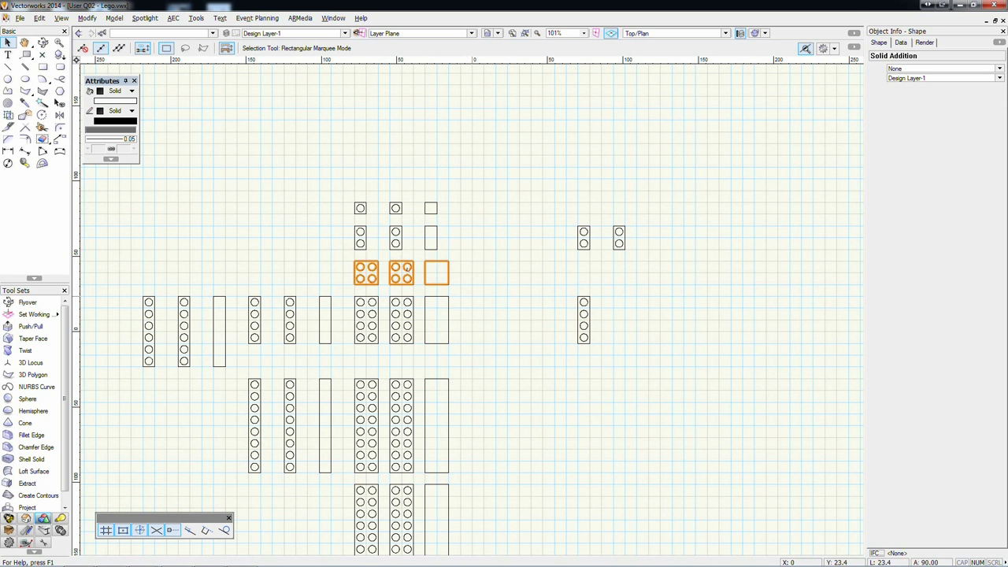
drag(400, 268, 295, 268)
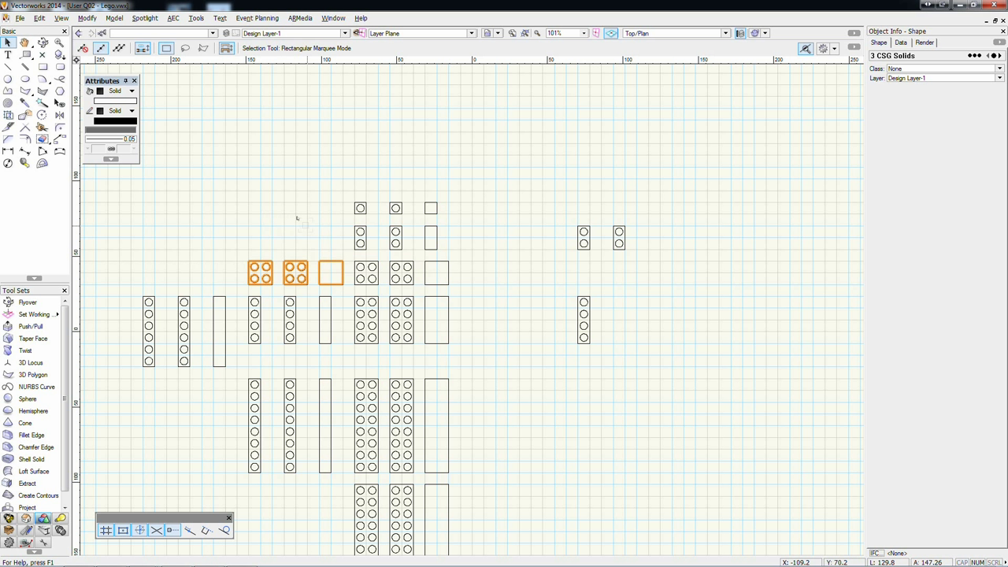
click(297, 218)
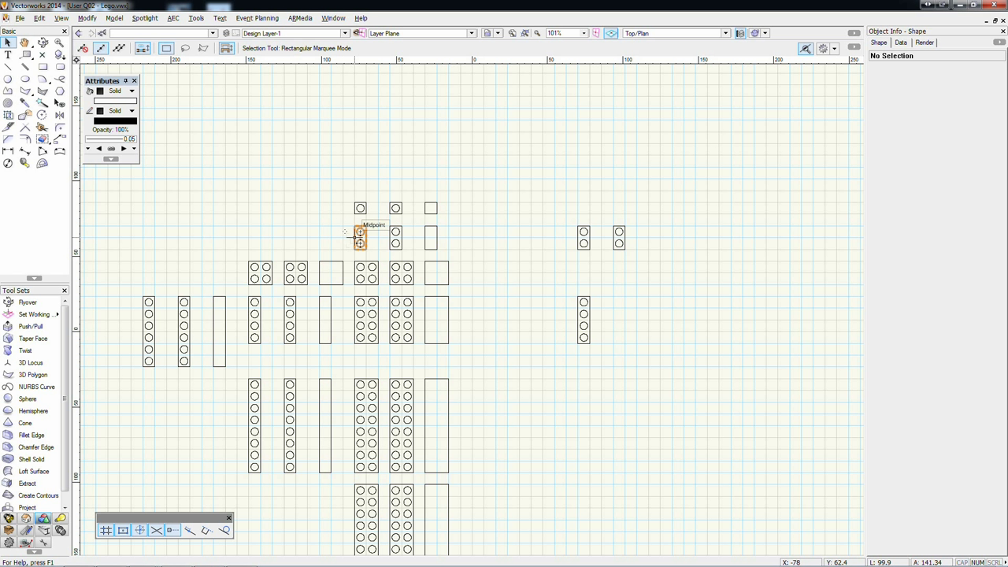
Duplicate the tall 1x2 brick, rotate it 90 degrees, and place it against the top edge of the tall 2x2 copy
drag(354, 236, 260, 236)
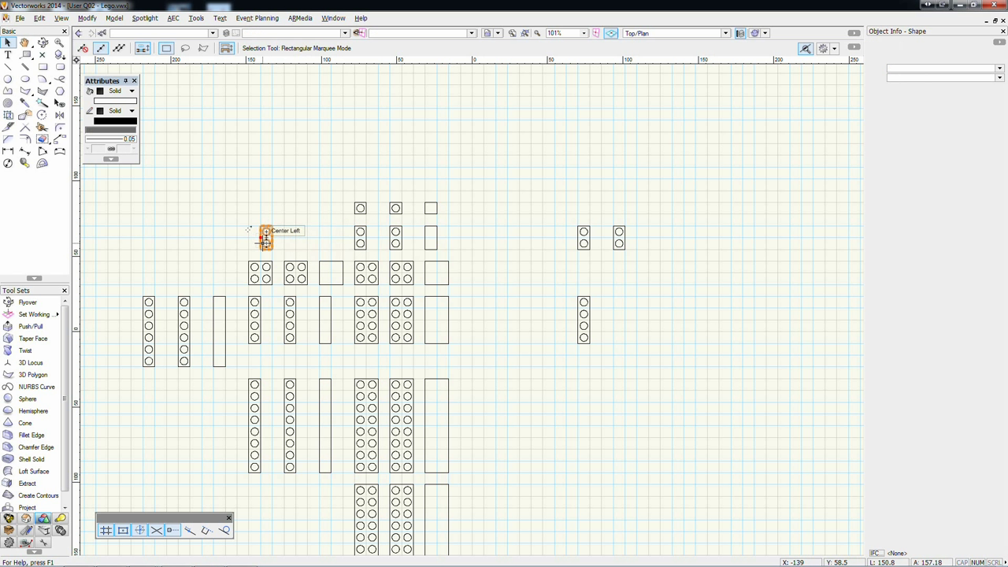
key(ctrl+l)
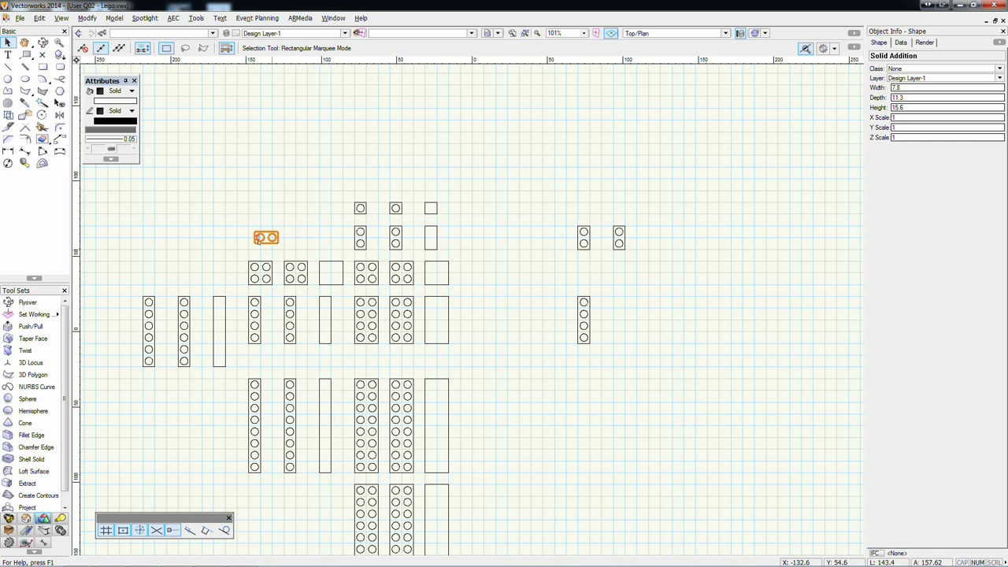
drag(265, 240, 261, 255)
scroll(310, 241, up, 3)
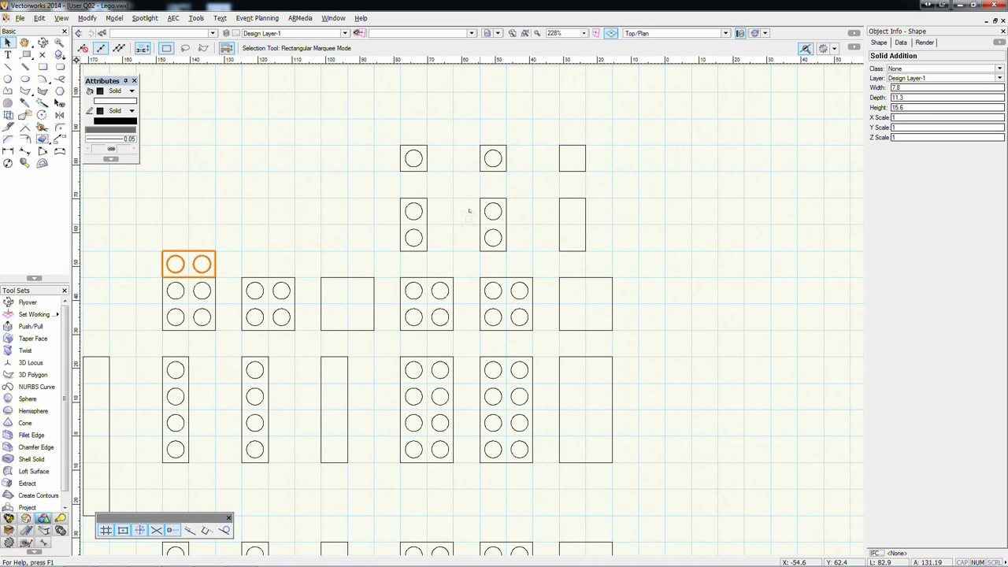
Place rotated duplicates of the flat studded 1x2 and the studless 1x2 against the top edges of their matching 2x2 copies
drag(481, 225, 269, 277)
key(ctrl+l)
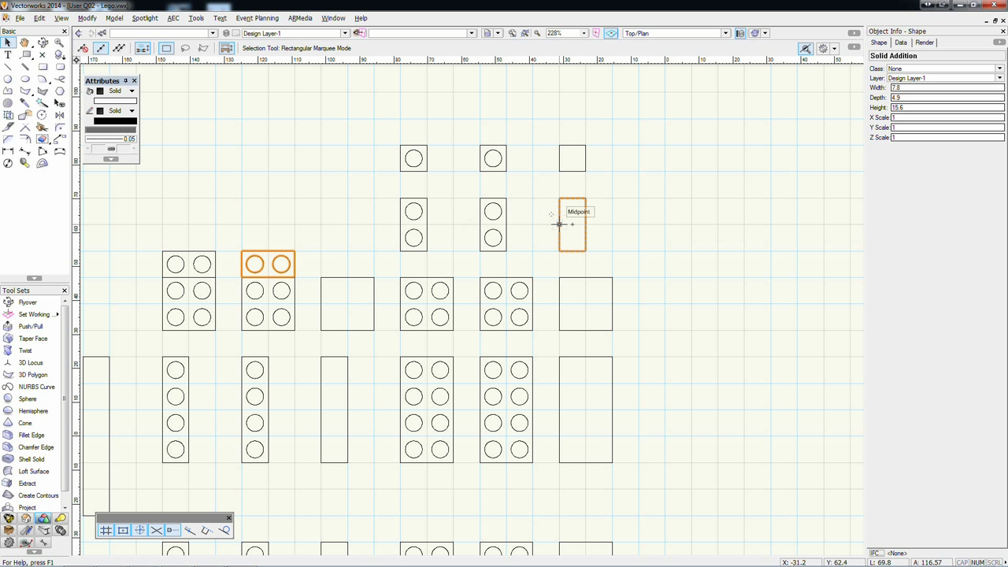
drag(558, 224, 347, 225)
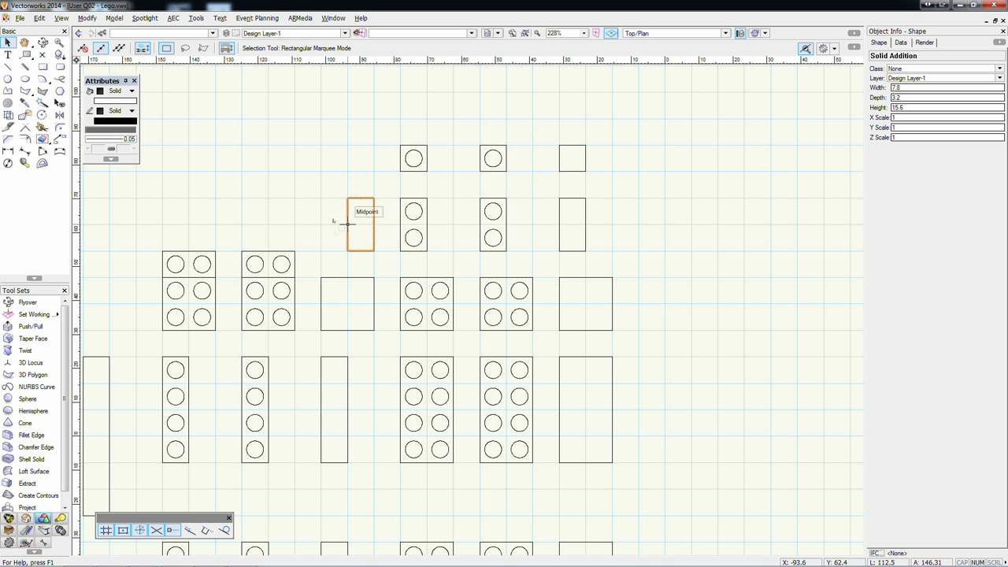
key(ctrl+l)
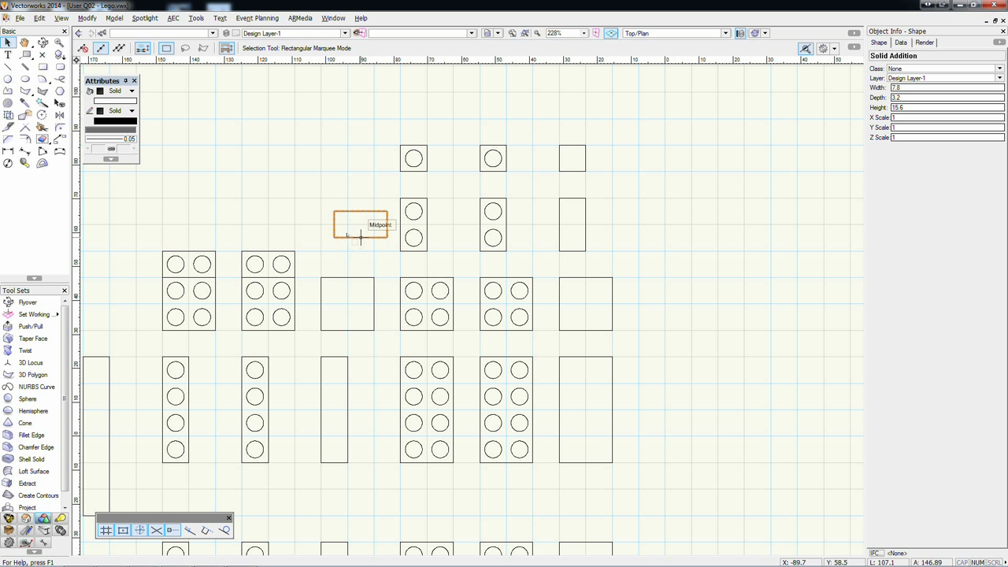
drag(359, 236, 346, 277)
click(107, 214)
Join each 1x2 and 2x2 pair with Add Solids to form three 2x3 bricks
drag(147, 222, 224, 332)
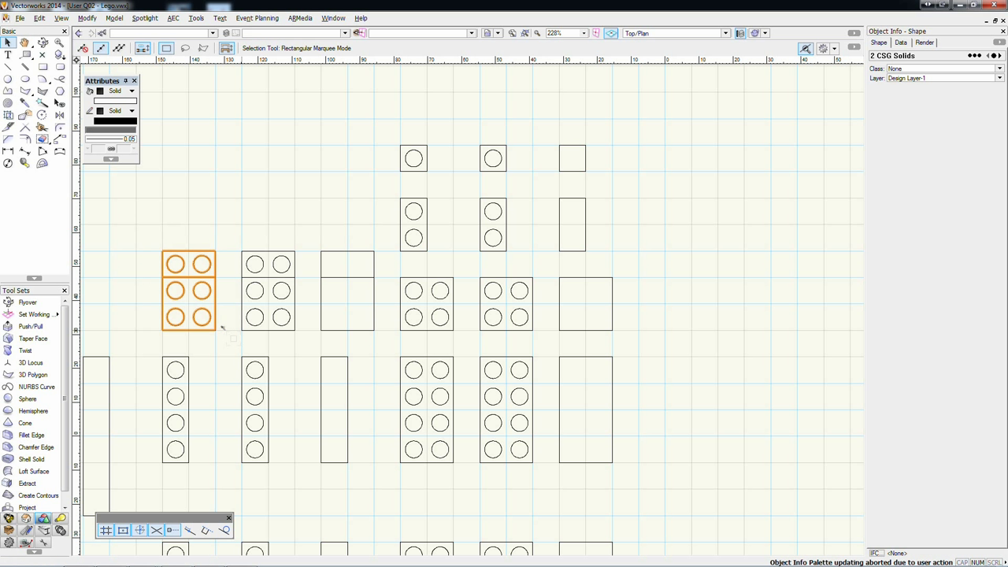
drag(225, 222, 302, 338)
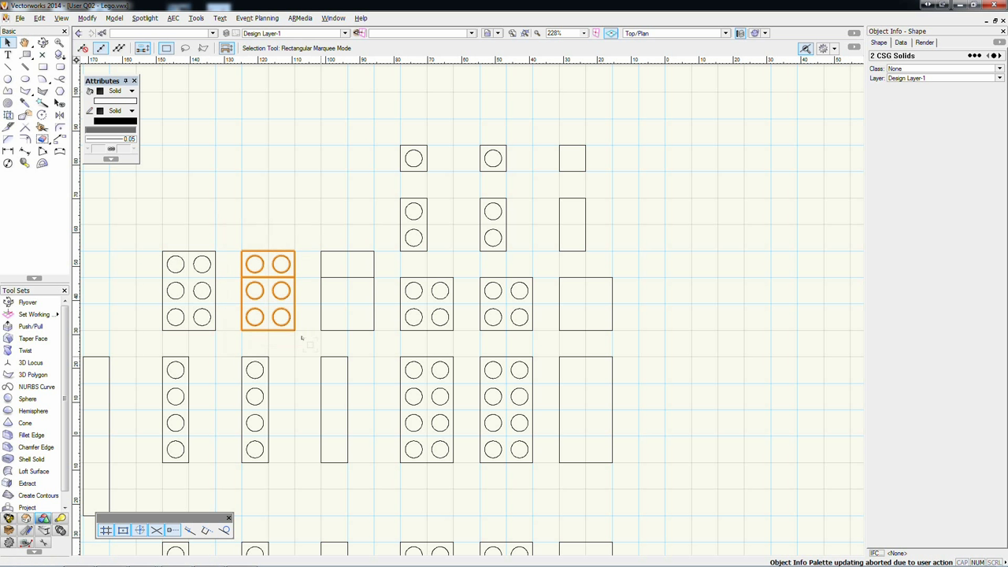
drag(304, 228, 395, 352)
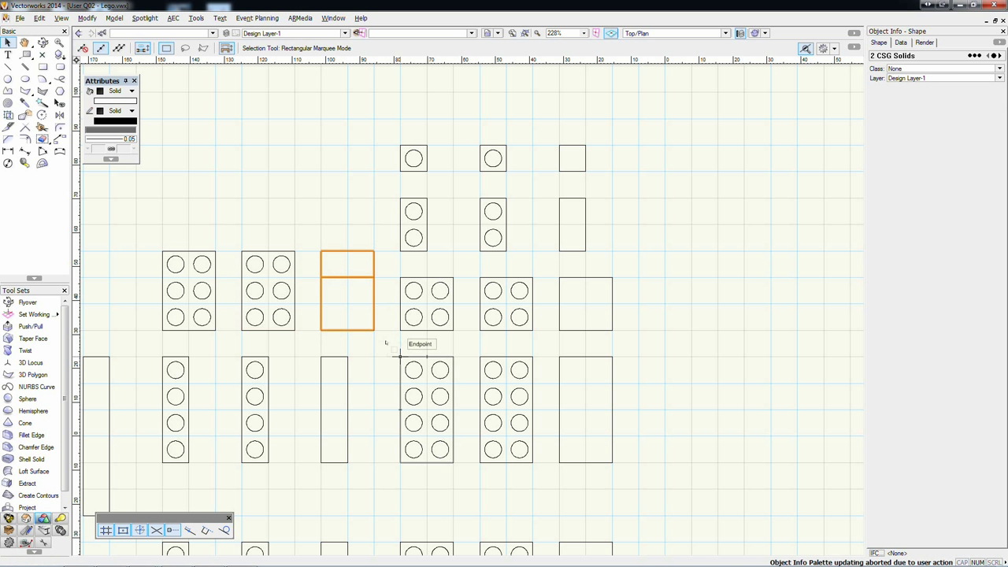
key(ctrl+alt+a)
scroll(321, 327, down, 2)
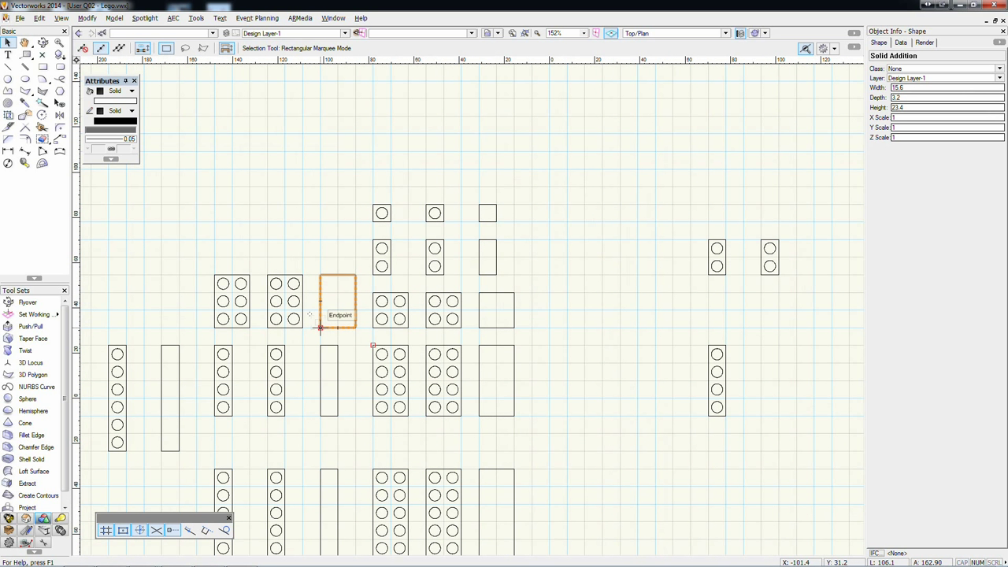
scroll(435, 310, down, 2)
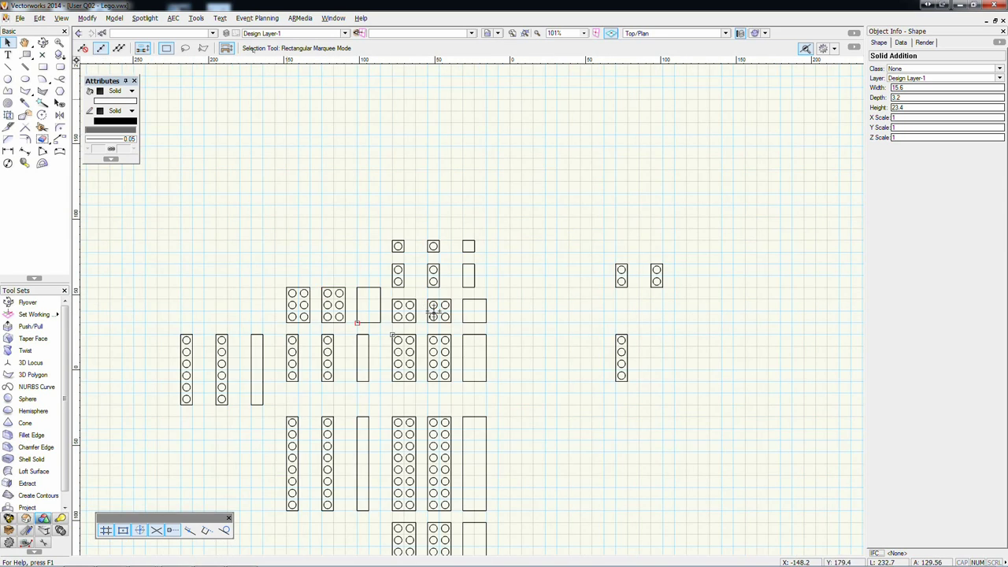
click(356, 204)
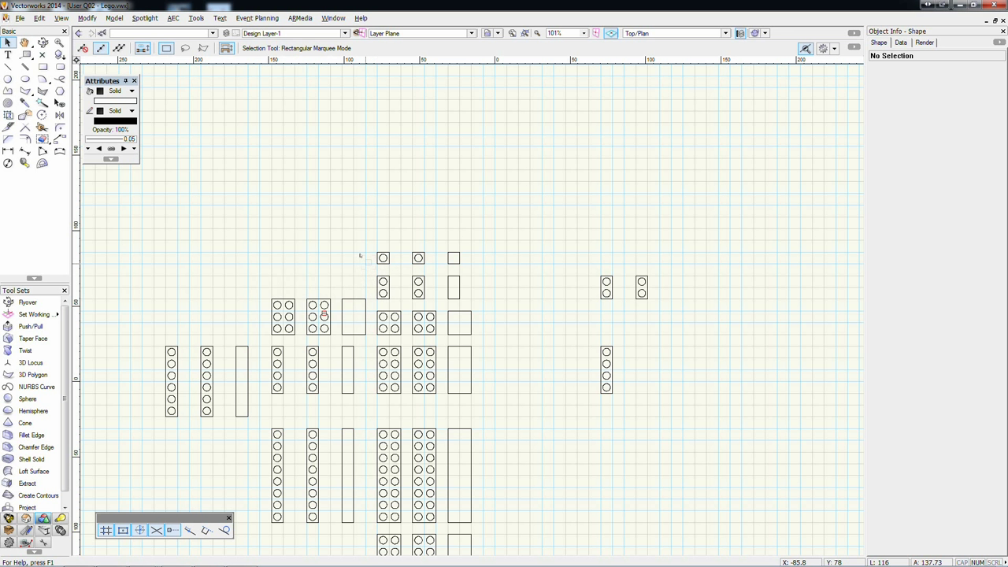
Duplicate the row of three 1x2 bricks to the left, above the 2x3 row and aligned with its columns
drag(366, 265, 480, 305)
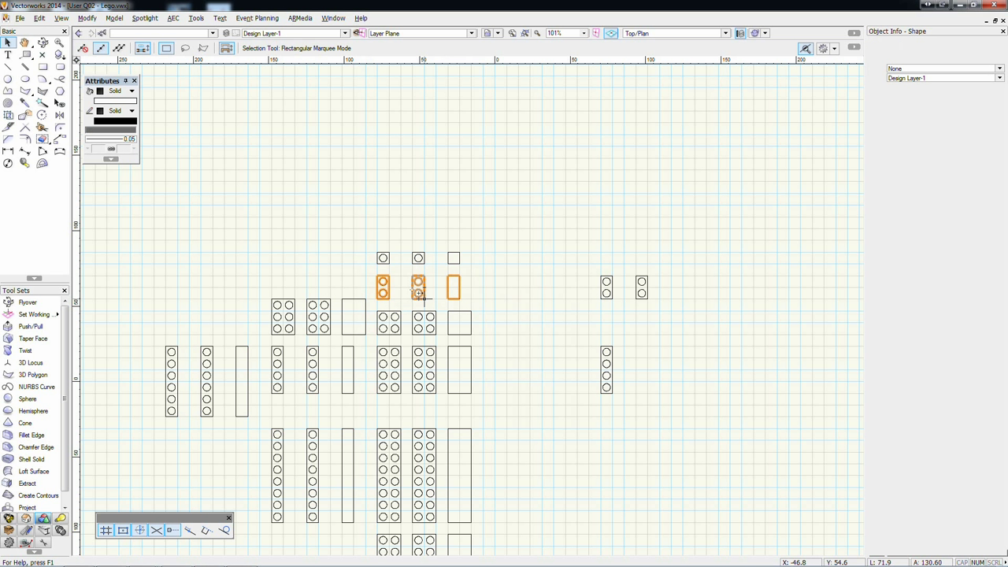
drag(409, 290, 337, 252)
scroll(303, 272, up, 3)
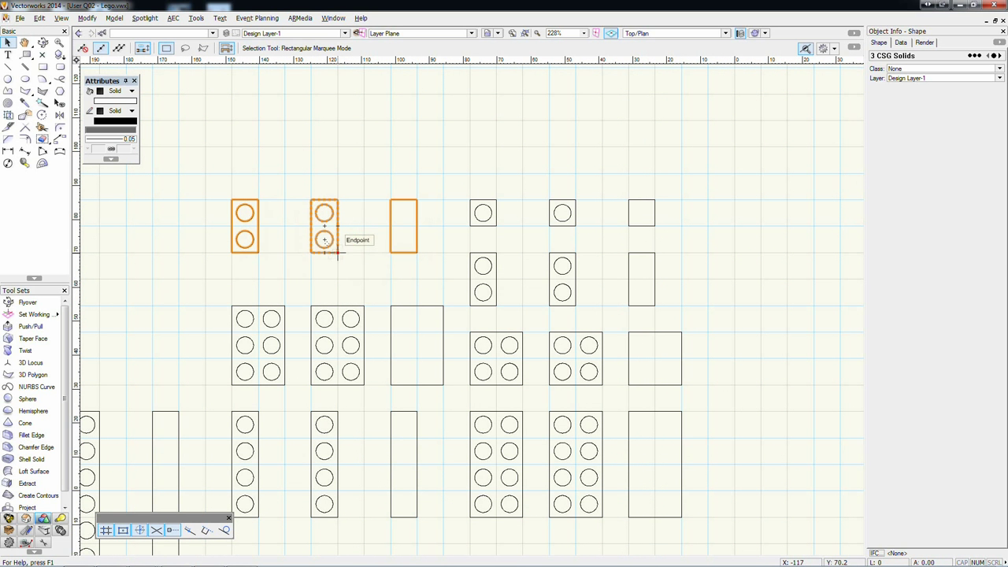
Duplicate the row of three 1x1 bricks onto the top edges of the 1x2 copies above the 2x3 row
drag(439, 176, 649, 214)
drag(610, 227, 610, 227)
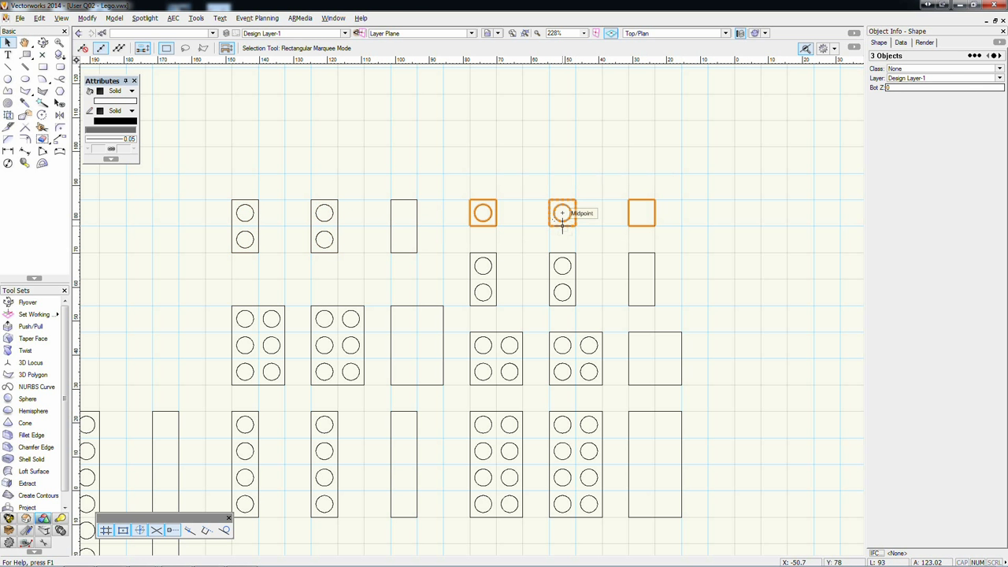
drag(551, 209, 318, 181)
Join each 1x1 and 1x2 pair with Add Solids to form three 1x3 bricks
drag(203, 135, 276, 268)
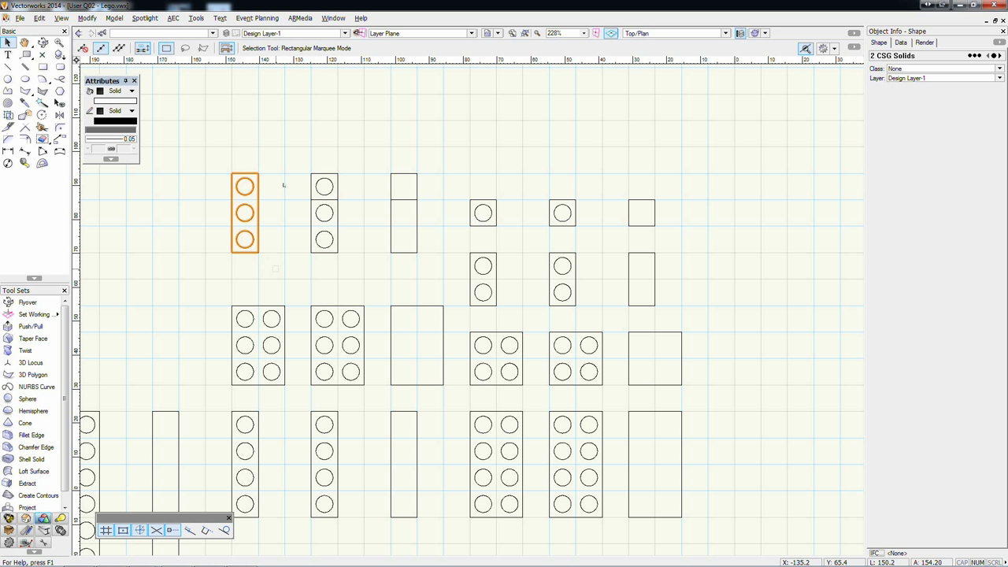
drag(291, 156, 359, 274)
drag(362, 153, 431, 275)
key(ctrl+alt+a)
scroll(424, 270, down, 4)
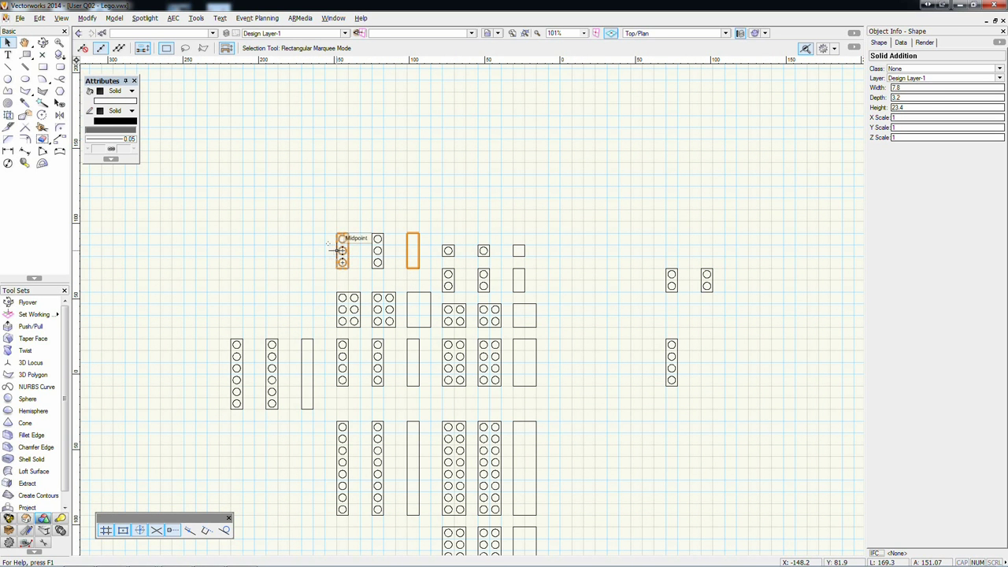
Duplicate the tall 1x3 brick between the separate tall 1x2 and 1x4 copies, and space the three bricks one stud unit apart
drag(341, 250, 661, 308)
middle_drag(683, 326, 584, 332)
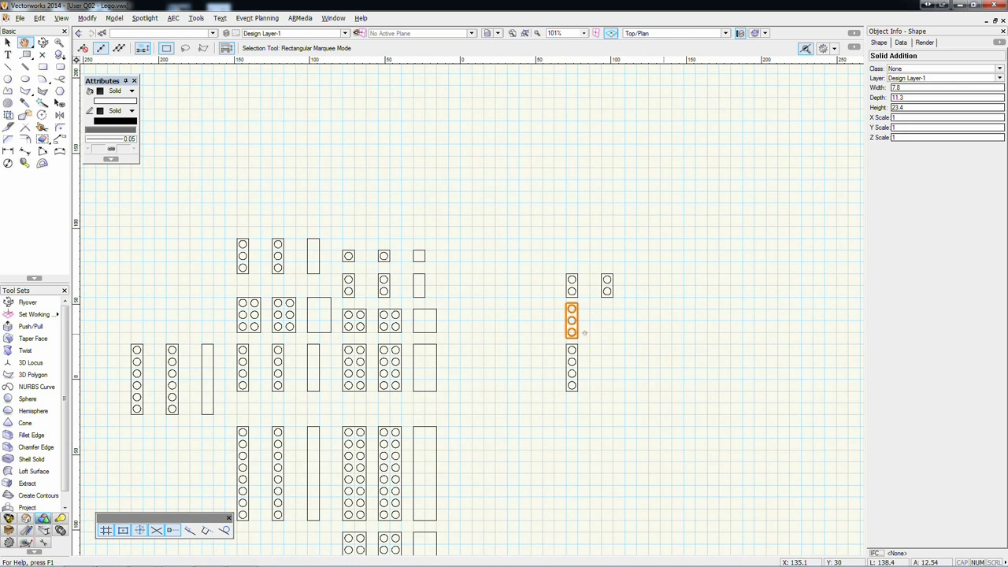
scroll(584, 332, up, 6)
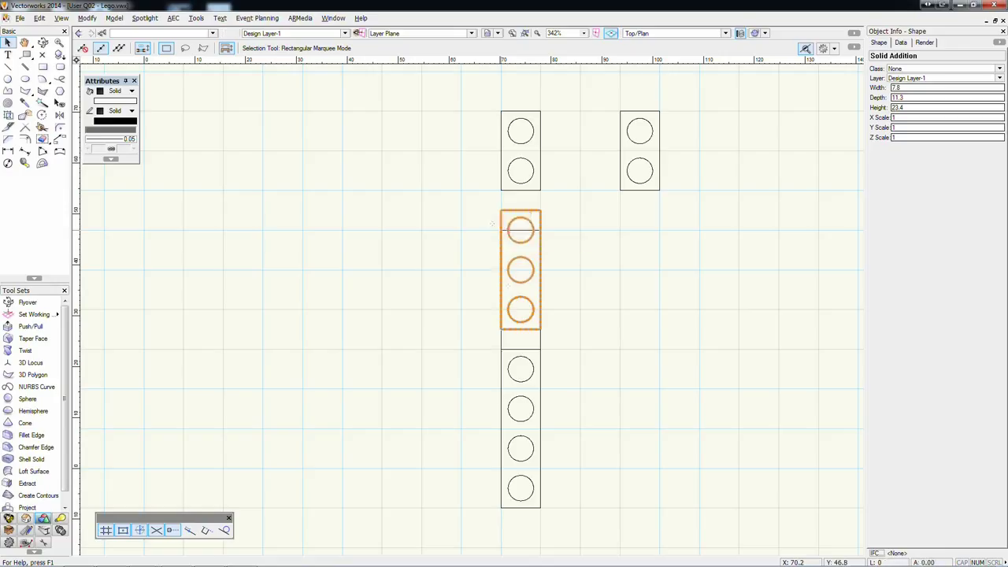
drag(501, 329, 532, 389)
click(492, 352)
click(648, 376)
middle_drag(656, 422, 583, 380)
scroll(583, 381, down, 4)
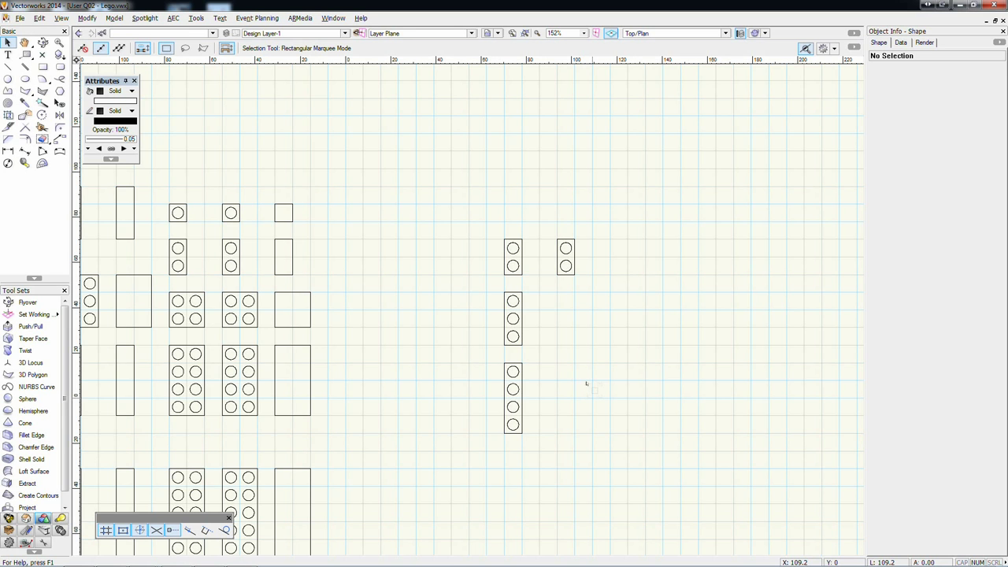
Orbit to an angled 3D view of the separate 1x2, 1x3 and 1x4 brick copies with the Flyover tool
click(43, 41)
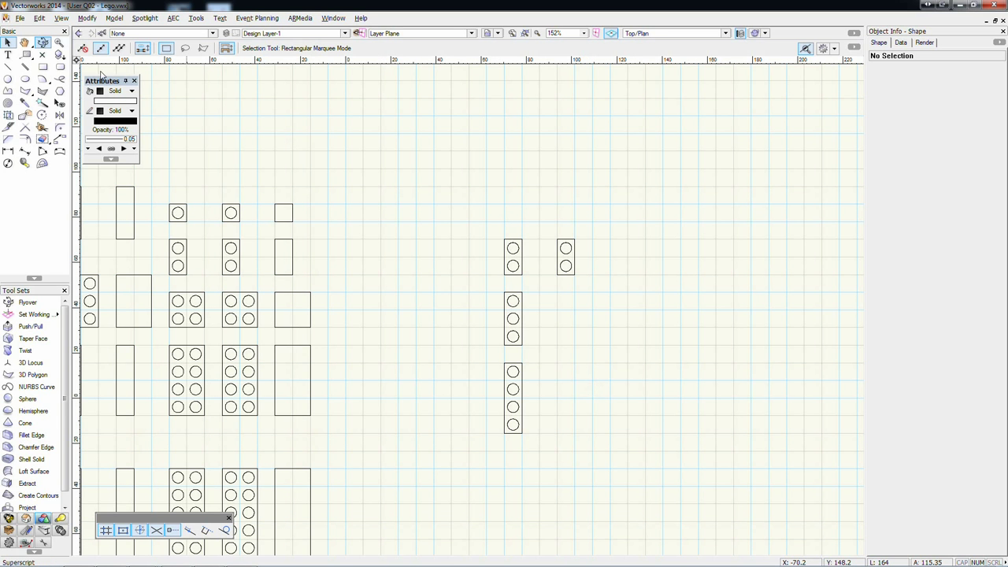
drag(521, 274, 502, 252)
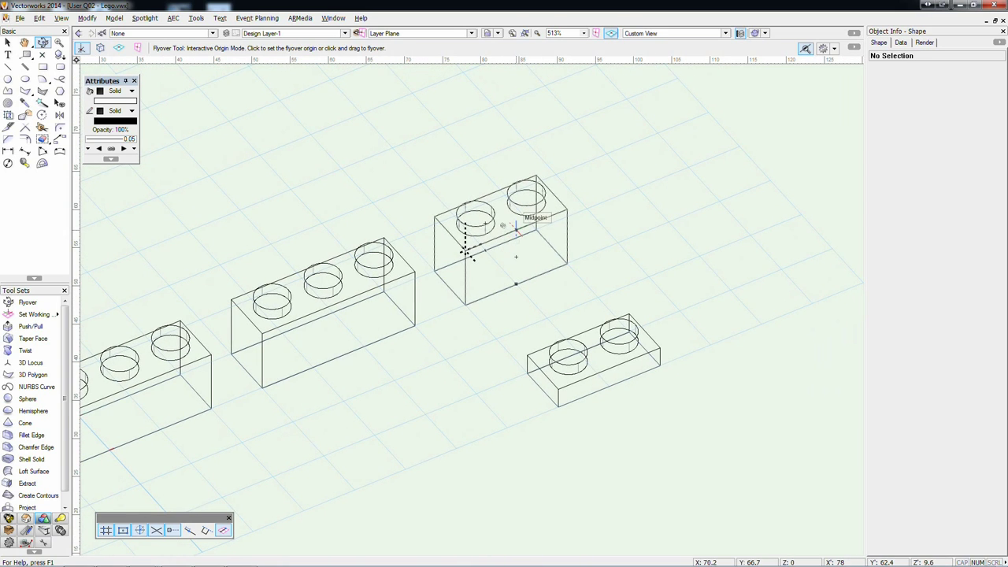
click(515, 229)
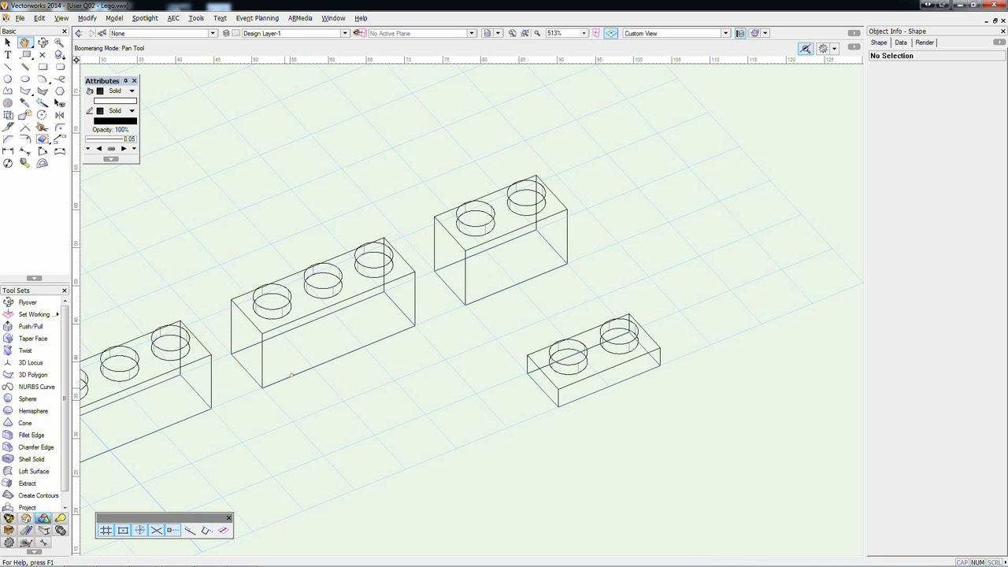
drag(413, 323, 385, 327)
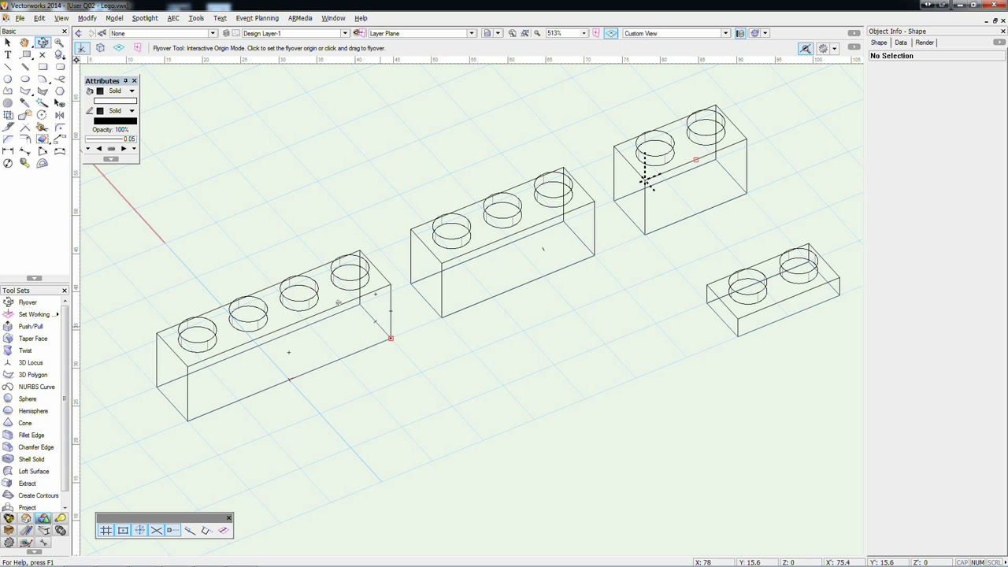
click(10, 44)
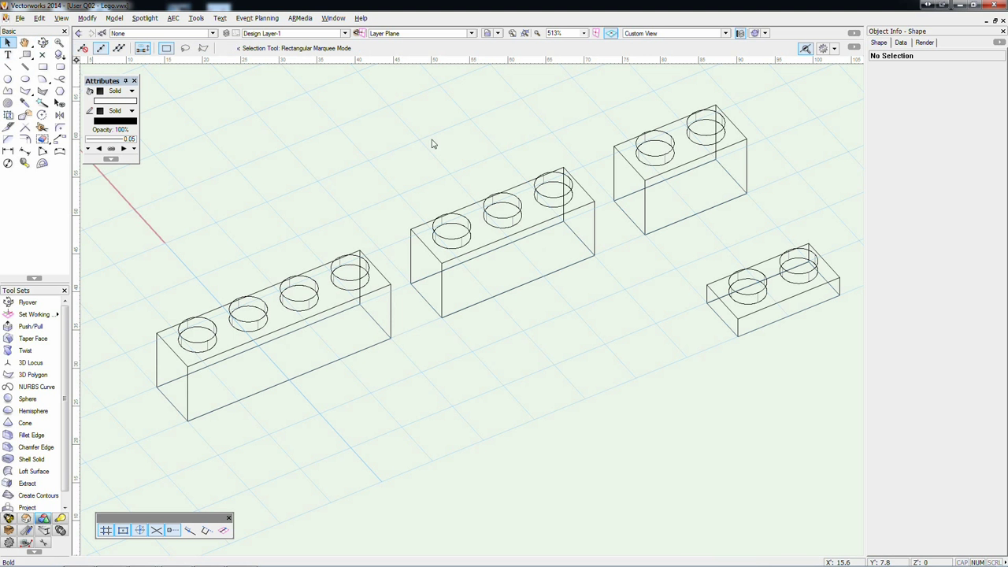
Enter the separate tall 1x2 brick's Solid Addition and open its rear 1x1 brick for editing
click(647, 152)
middle_drag(664, 154, 671, 202)
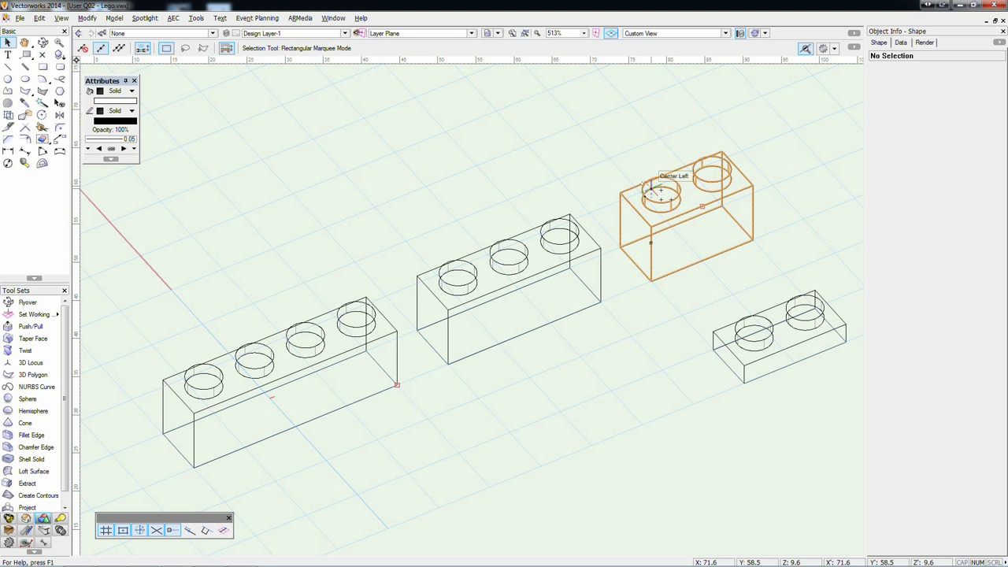
double_click(642, 183)
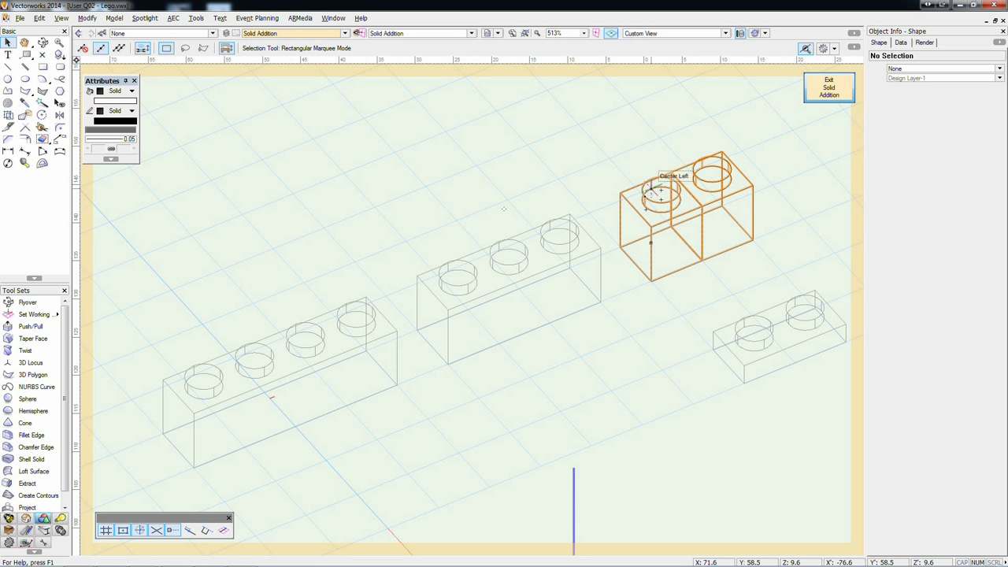
click(782, 215)
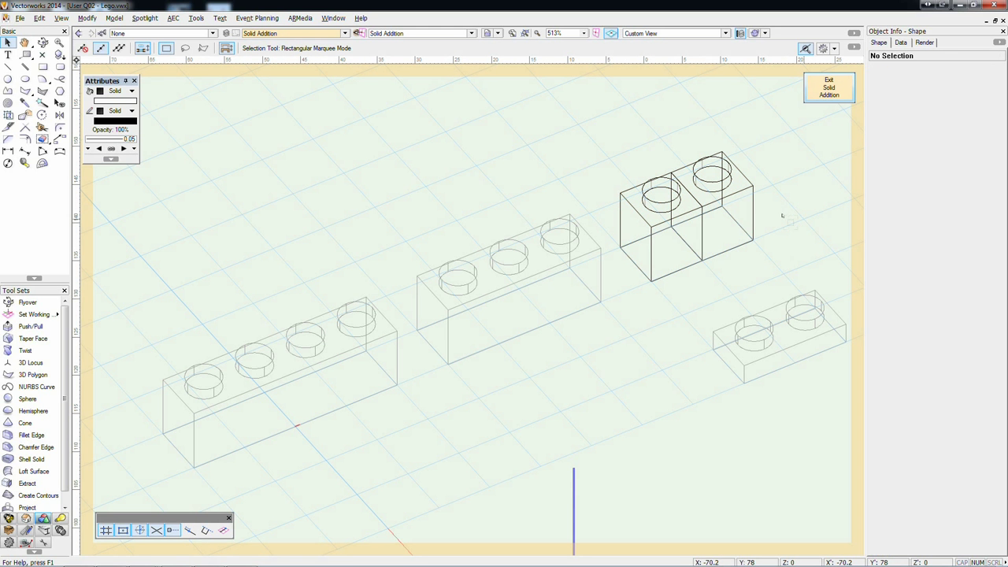
scroll(567, 176, up, 4)
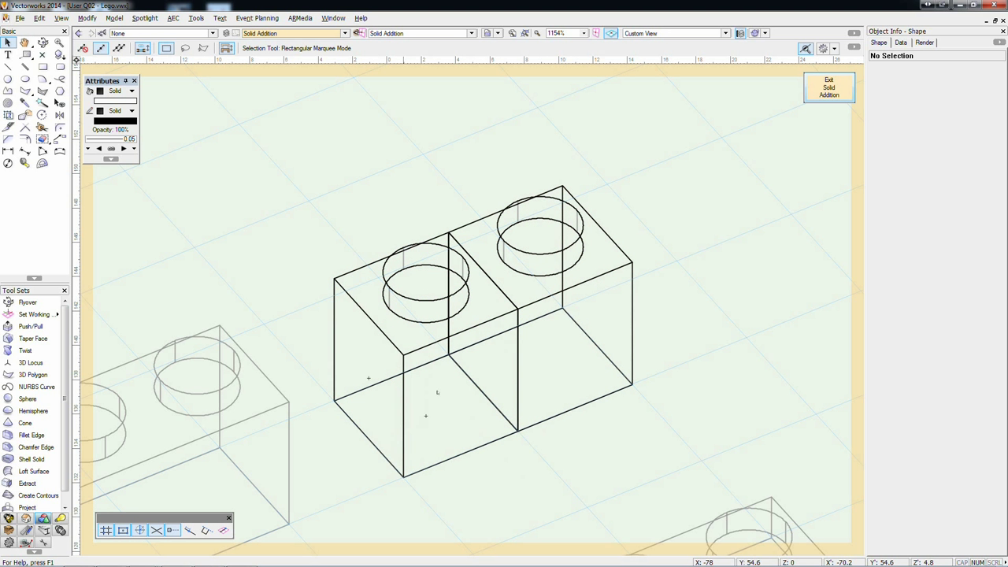
click(603, 270)
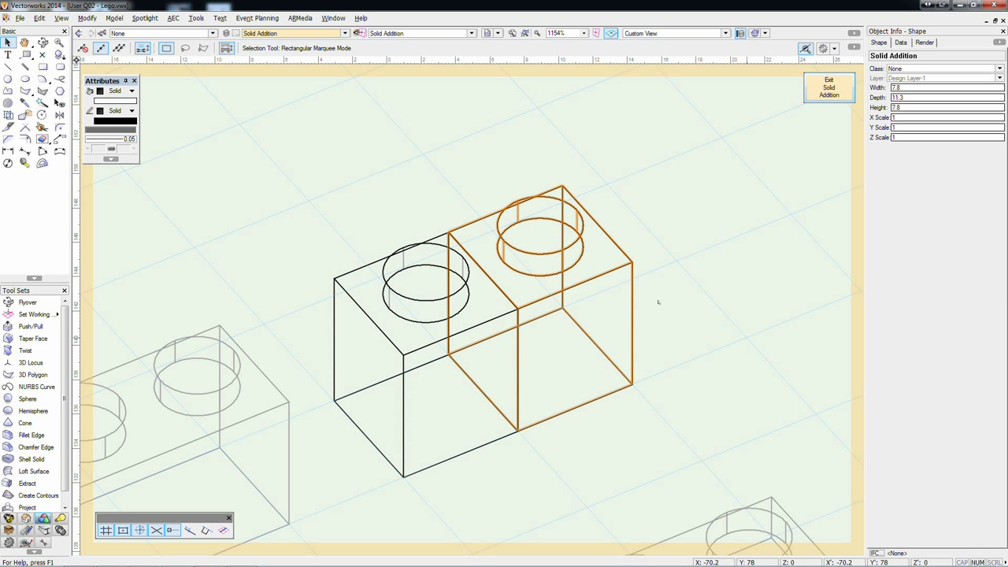
double_click(576, 284)
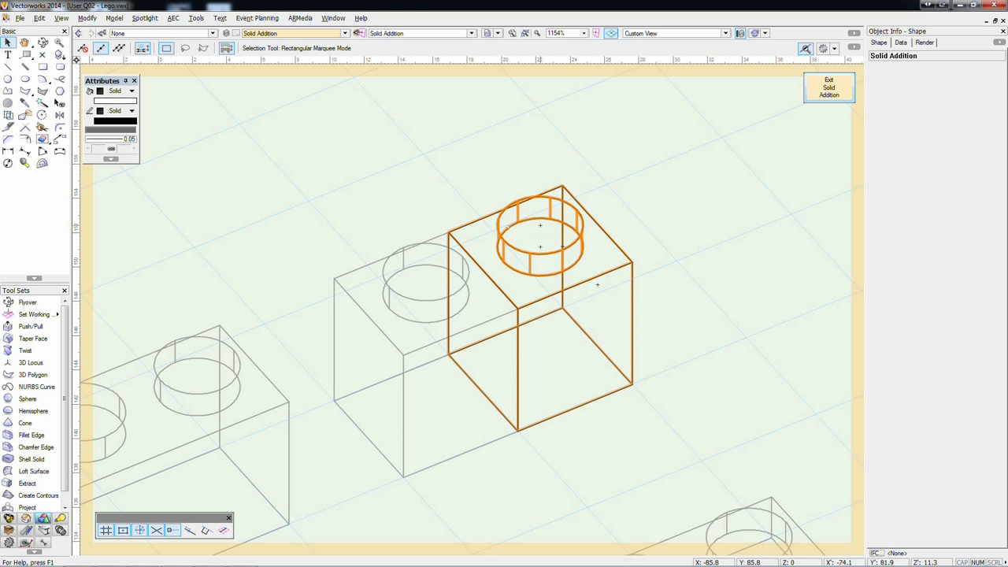
Leave the rear 1x1 brick's Solid Addition and return to editing the tall 1x2 brick's two component bricks
click(577, 230)
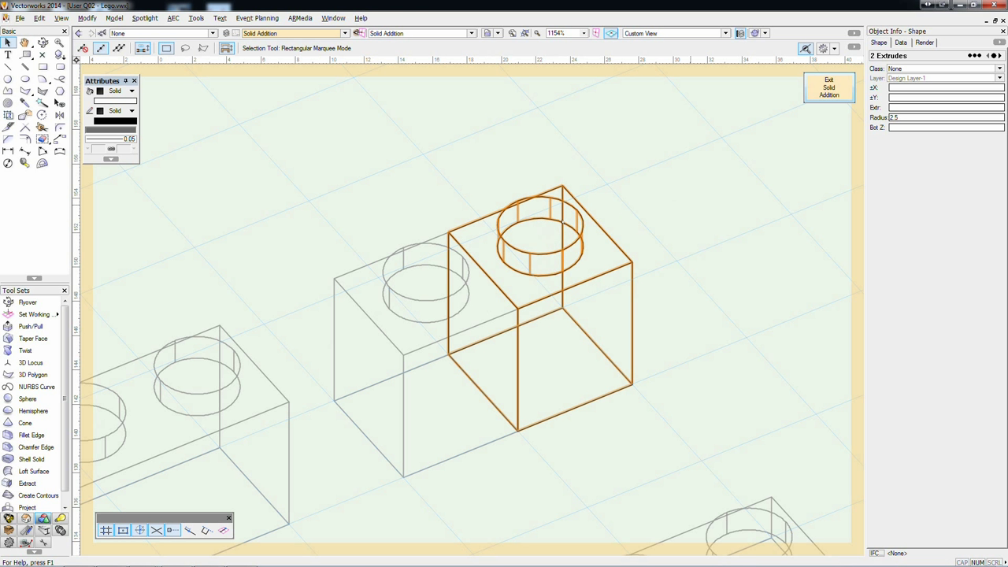
click(732, 157)
click(839, 94)
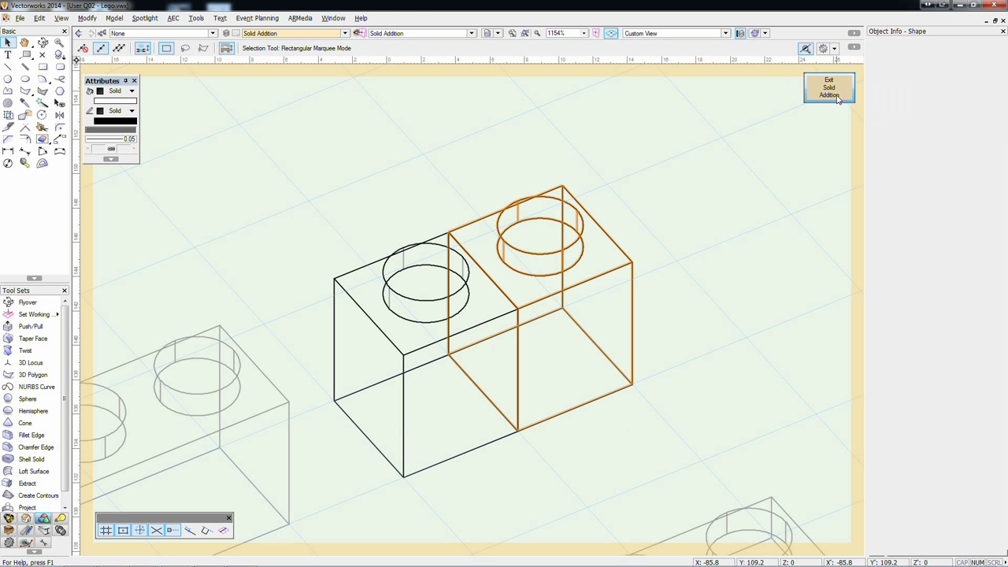
Show the tall 1x2 brick's components in the Right view and select both 1x1 bricks
click(550, 360)
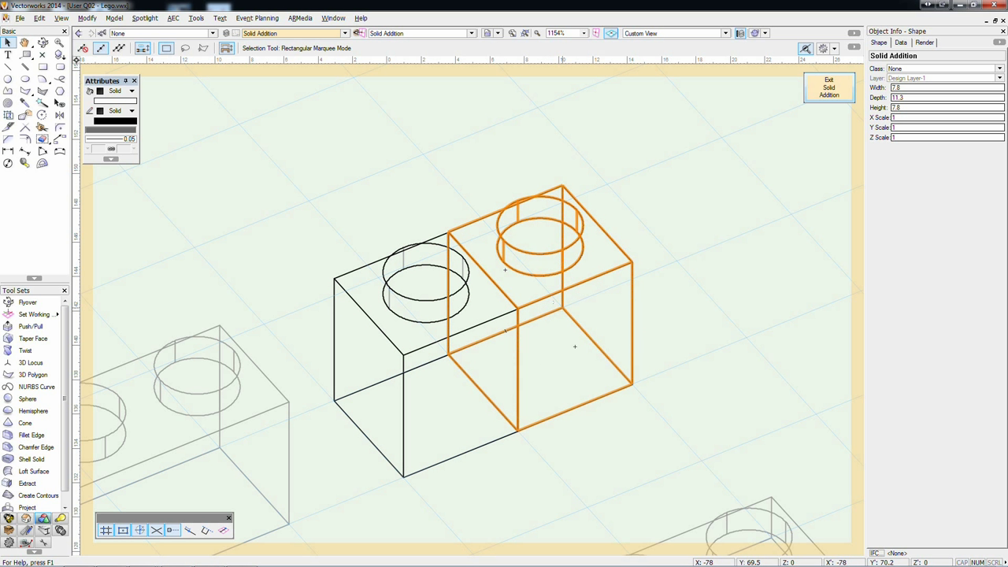
key(KP_2)
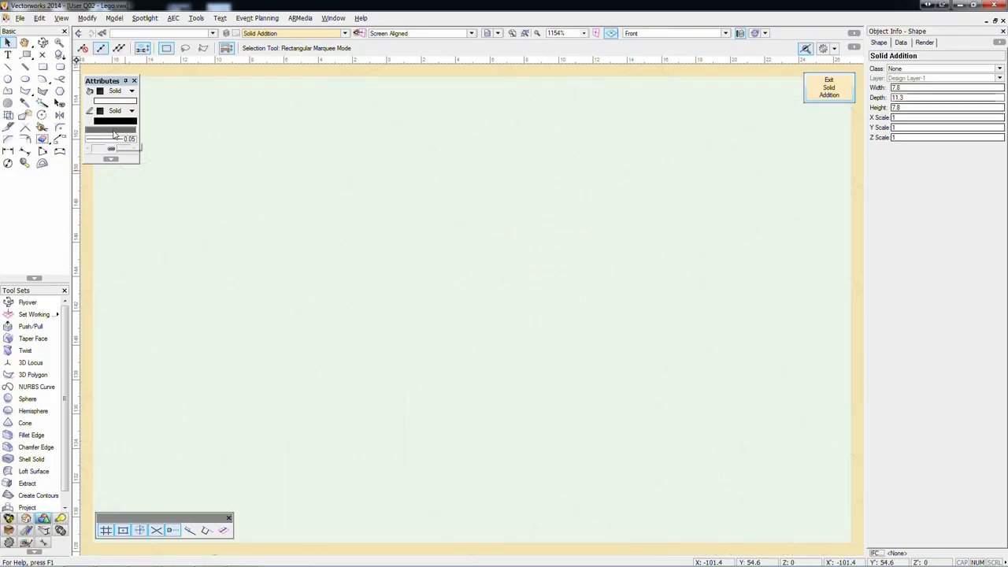
click(525, 33)
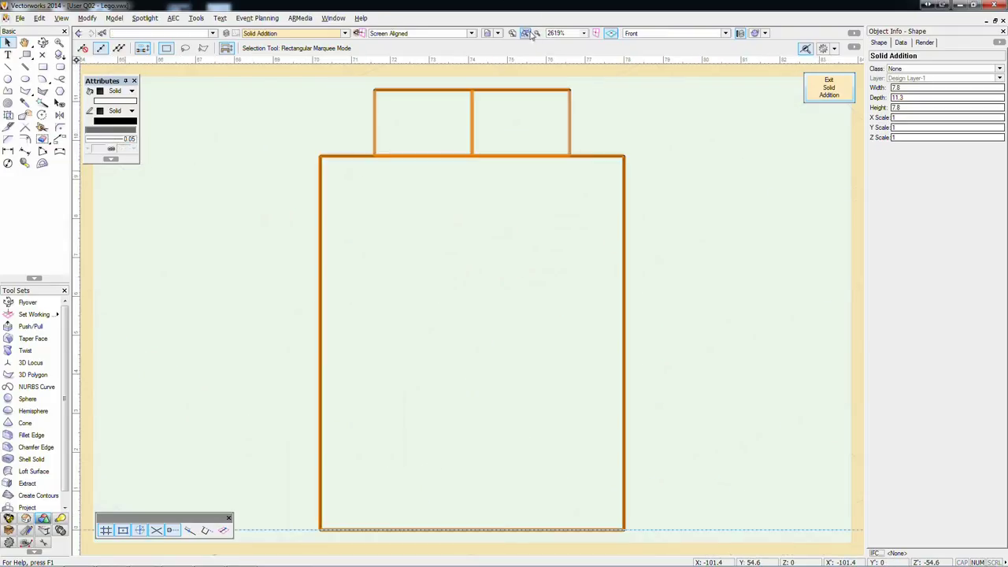
scroll(407, 265, down, 10)
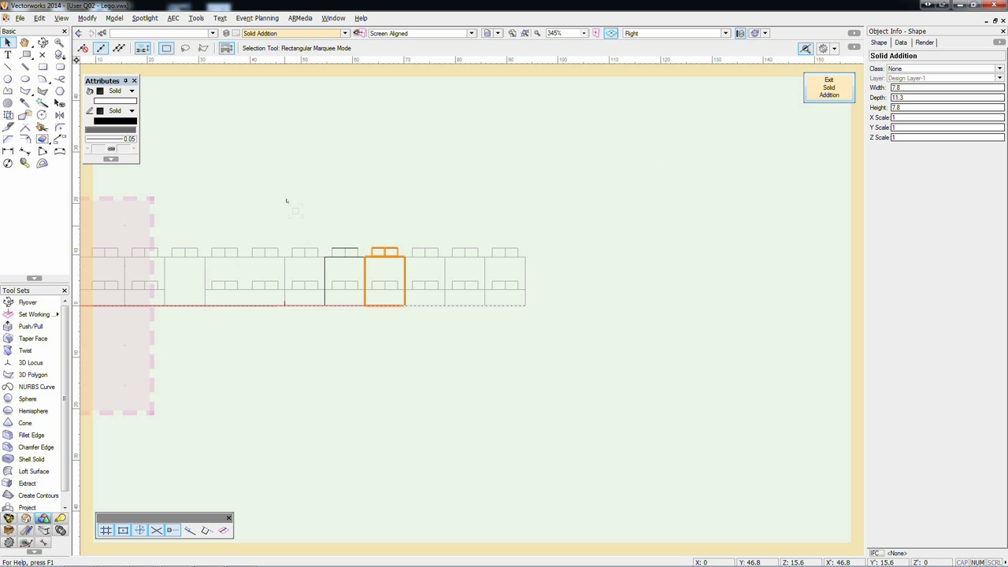
drag(293, 205, 477, 342)
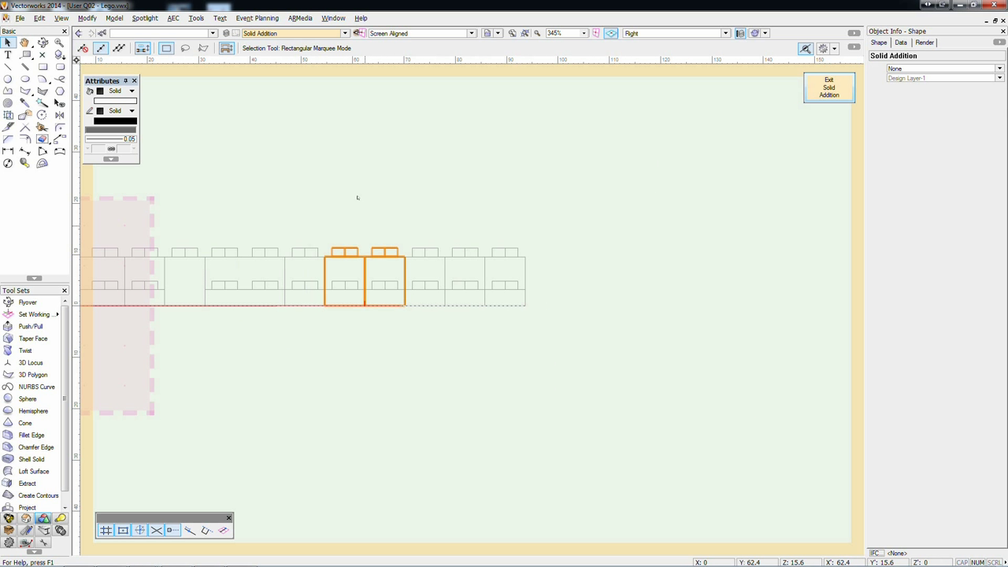
scroll(341, 239, up, 6)
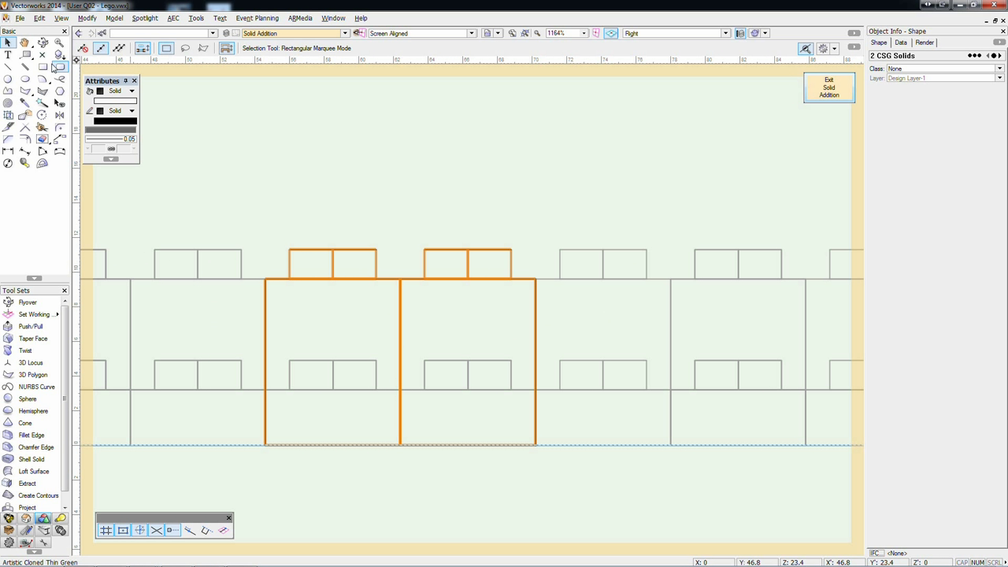
Draw a rectangle in Three Point Rotated mode over the rear 1x1 brick's side face, starting at the upper corner shared by both bricks
click(42, 66)
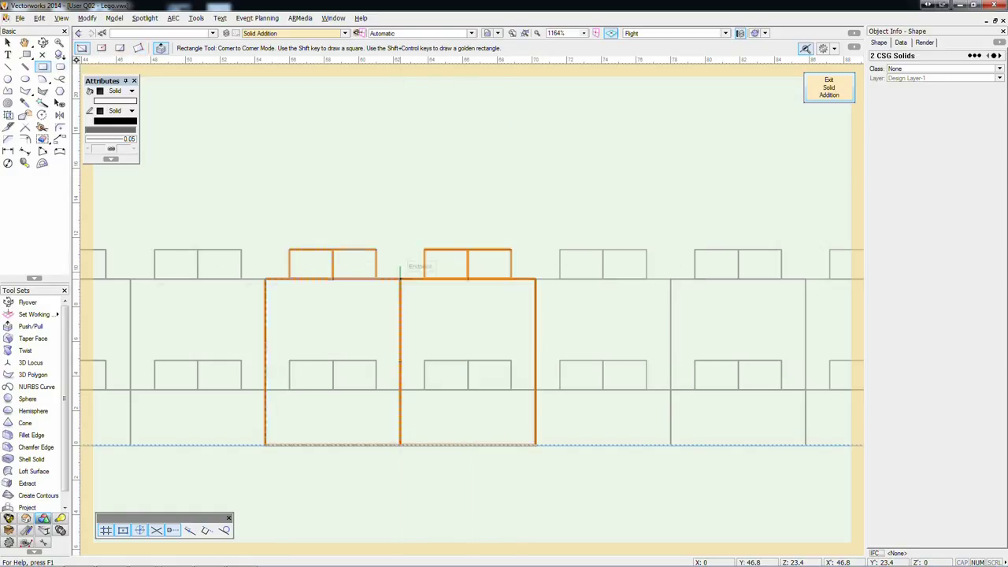
click(400, 278)
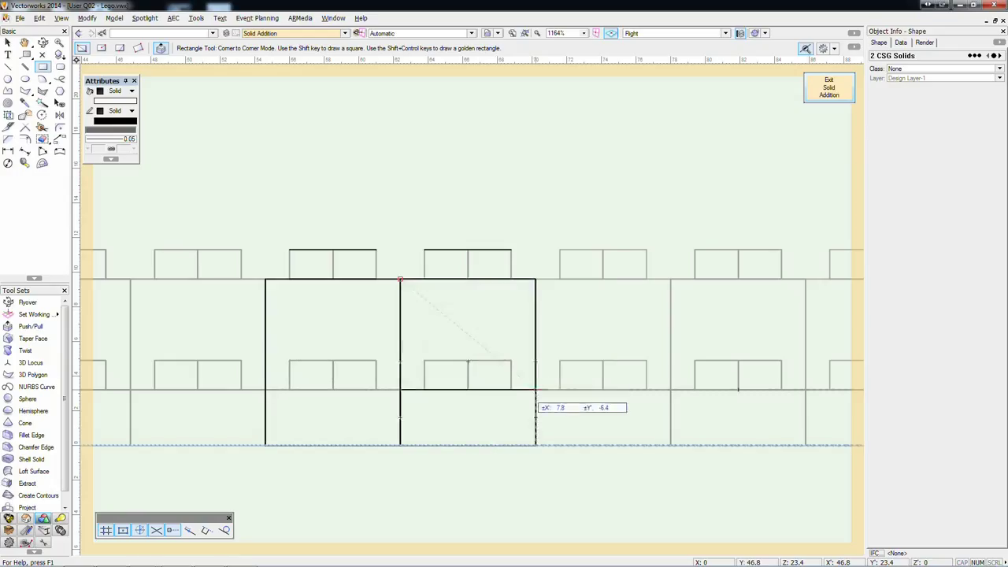
click(137, 48)
click(400, 279)
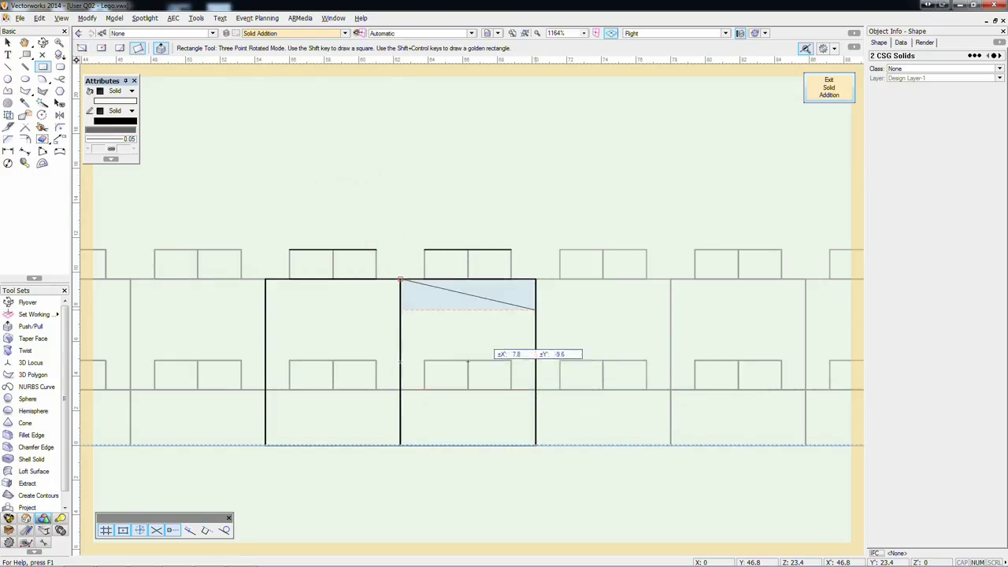